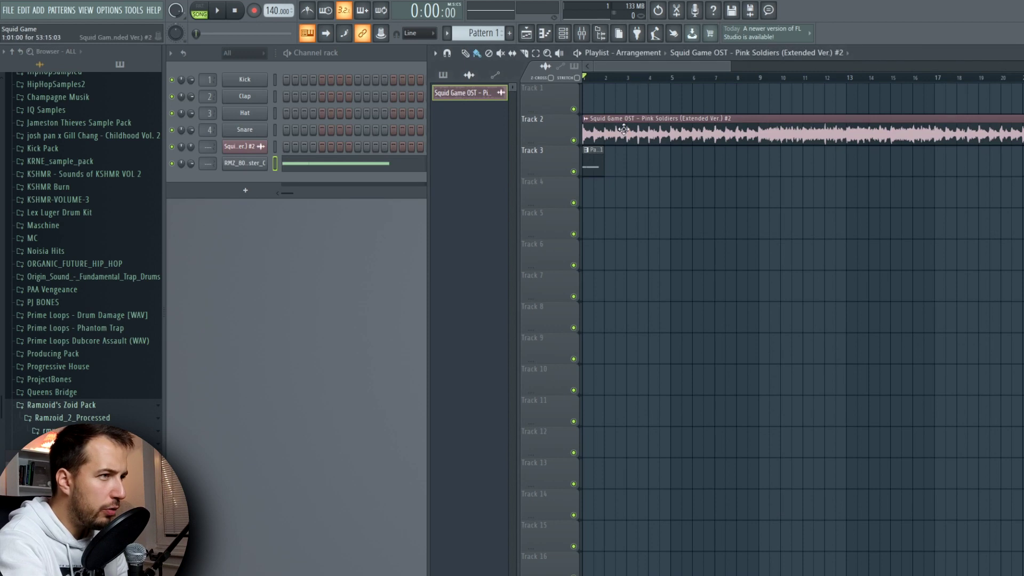
- Open the RMZ_808_fuzz_master_C piano roll, change its two notes to D#5 and play them with the sample
{"action": "double_click", "coordinate": [623, 129]}
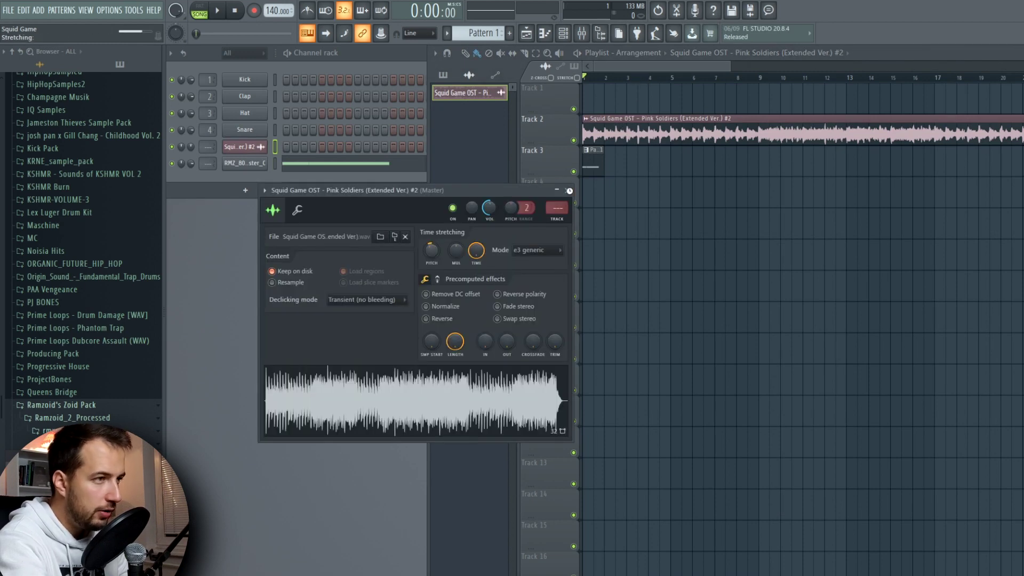
{"action": "left_click", "coordinate": [570, 190]}
{"action": "left_click", "coordinate": [361, 168]}
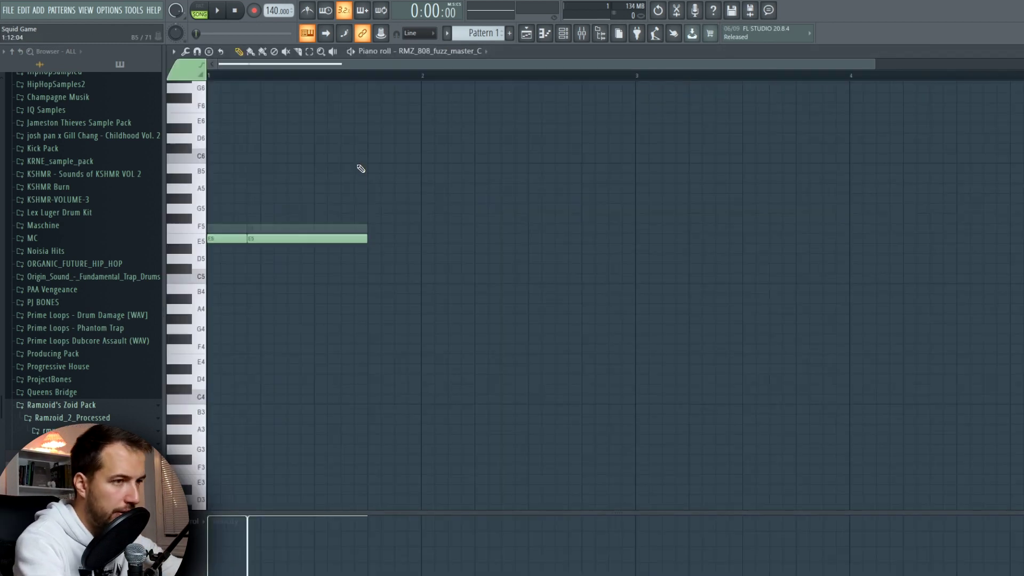
{"action": "key", "text": "shift+Down"}
{"action": "key", "text": "space"}
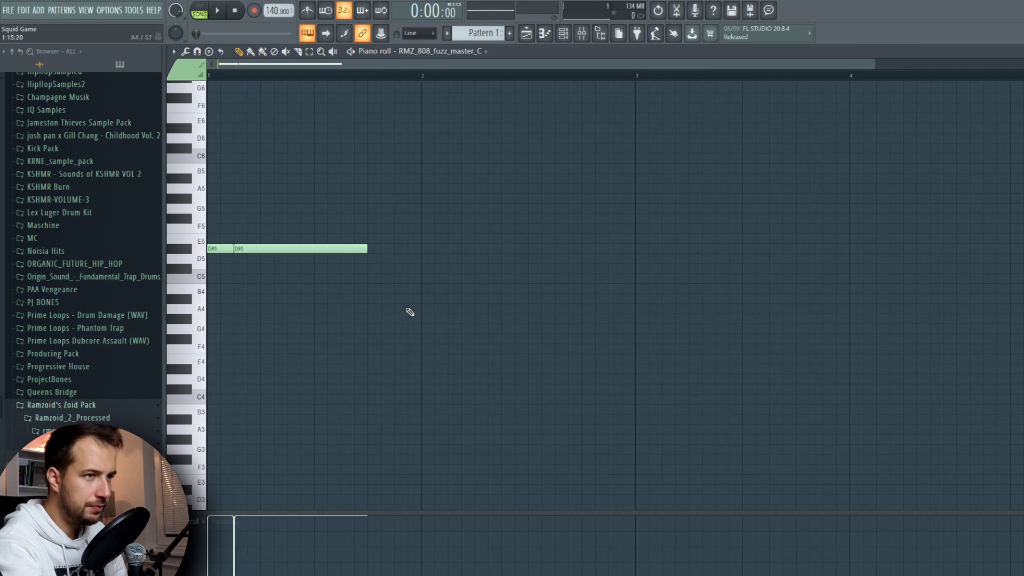
{"action": "key", "text": "space"}
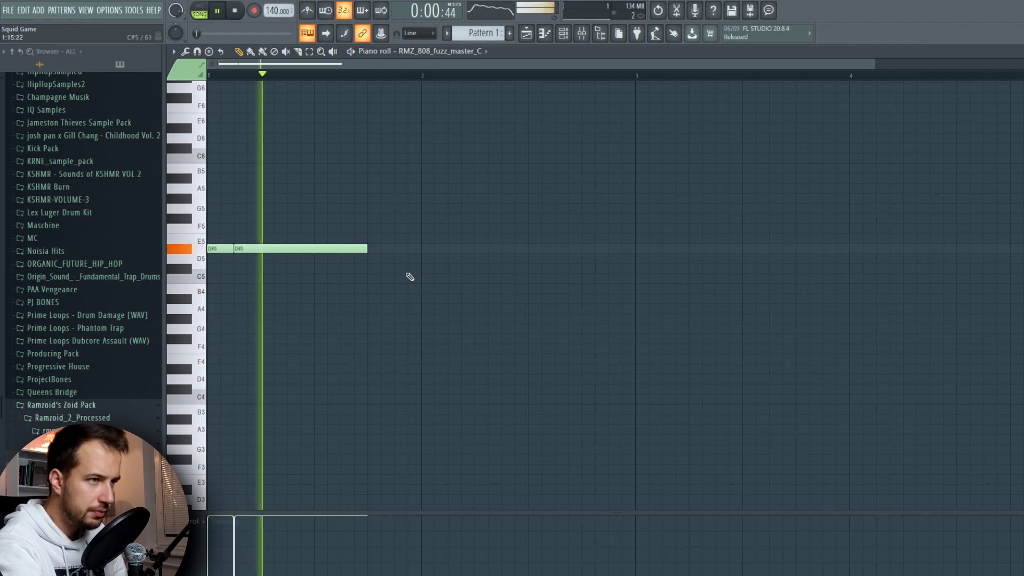
{"action": "key", "text": "space"}
{"action": "key", "text": "space"}
- Extend the 808 line with D#5 notes and a closing D#6 over two bars, duplicate it to bar 3 and listen
{"action": "left_click", "coordinate": [373, 249]}
{"action": "key", "text": "space"}
{"action": "left_click_drag", "start_coordinate": [495, 249], "coordinate": [480, 249]}
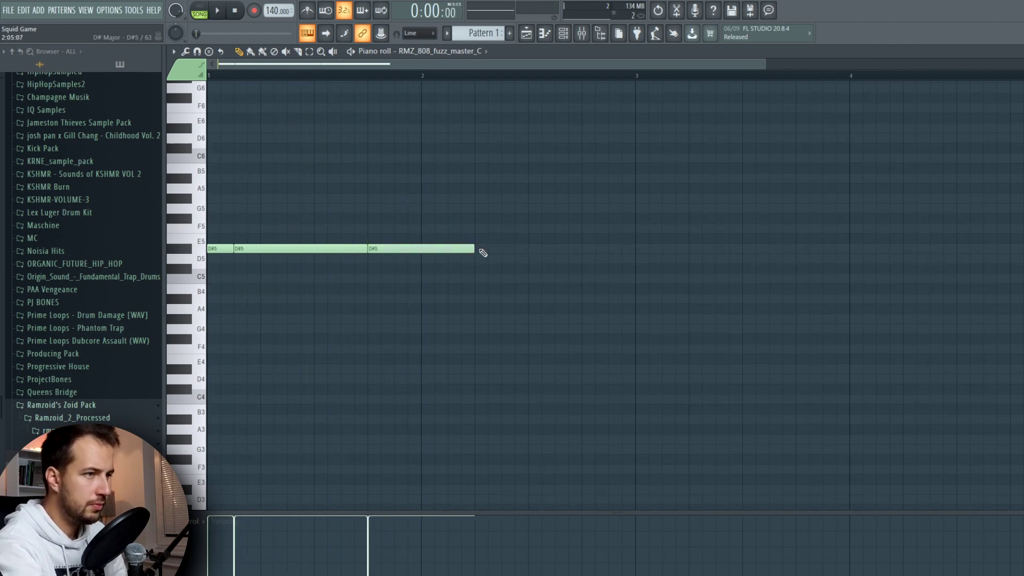
{"action": "left_click", "coordinate": [479, 249]}
{"action": "key", "text": "space"}
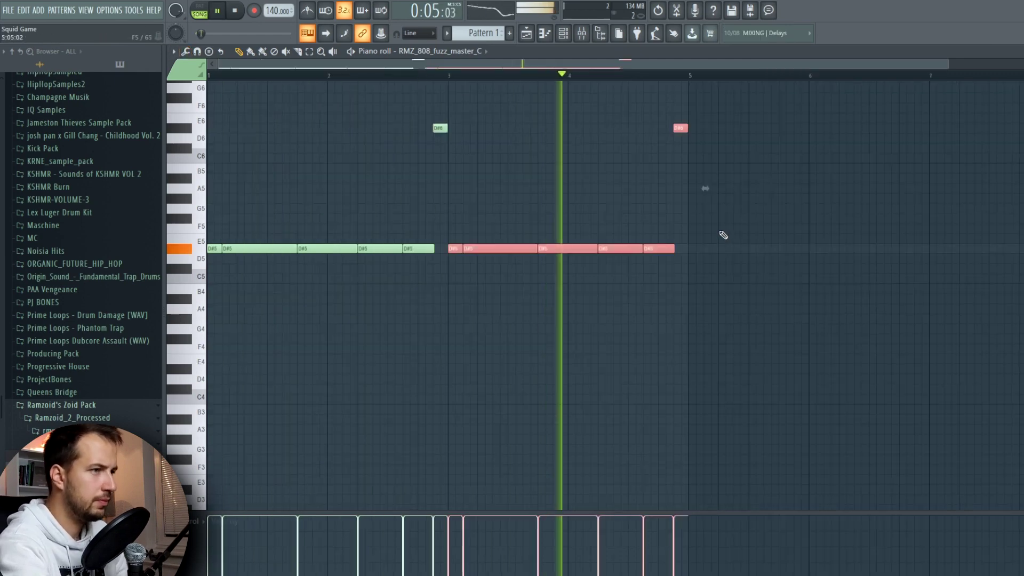
{"action": "key", "text": "space"}
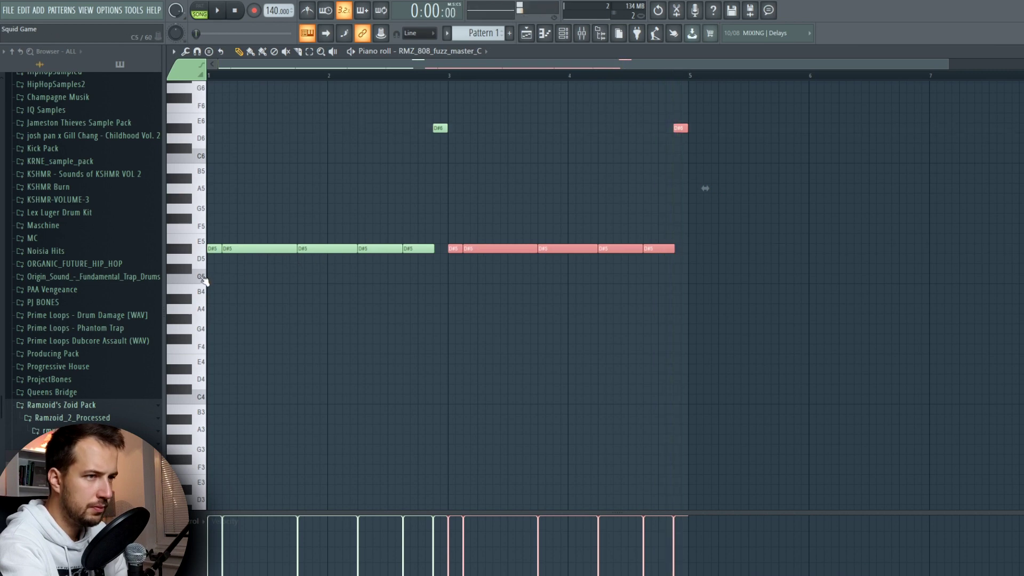
- Duplicate the 808 phrase to bar 5, transpose the copy down to B4 with a B5 ending, and play it
{"action": "left_click_drag", "start_coordinate": [485, 248], "coordinate": [724, 289]}
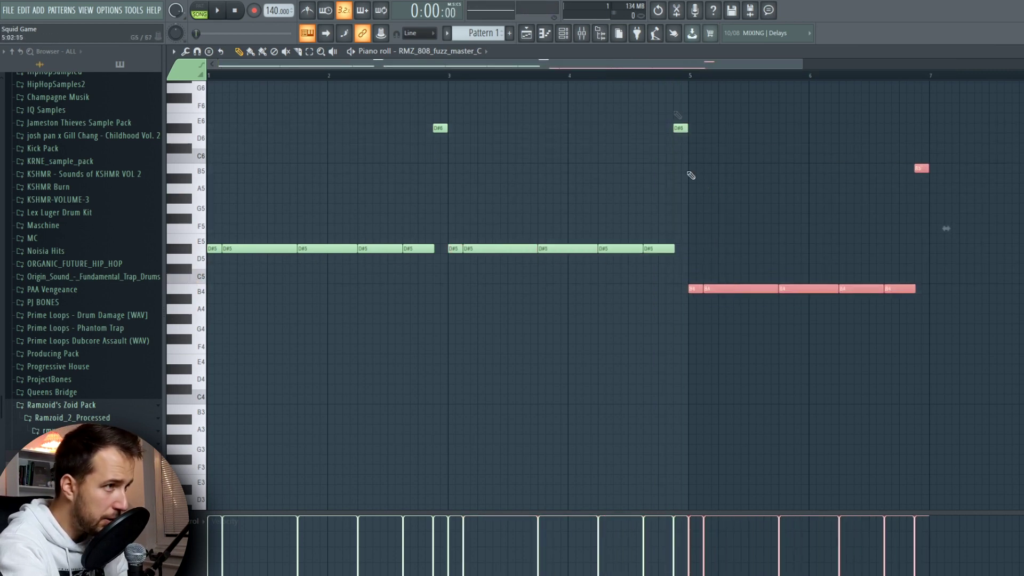
{"action": "left_click", "coordinate": [638, 78]}
{"action": "key", "text": "space"}
{"action": "left_click", "coordinate": [761, 130], "text": "ctrl"}
{"action": "left_click_drag", "start_coordinate": [649, 66], "coordinate": [732, 75]}
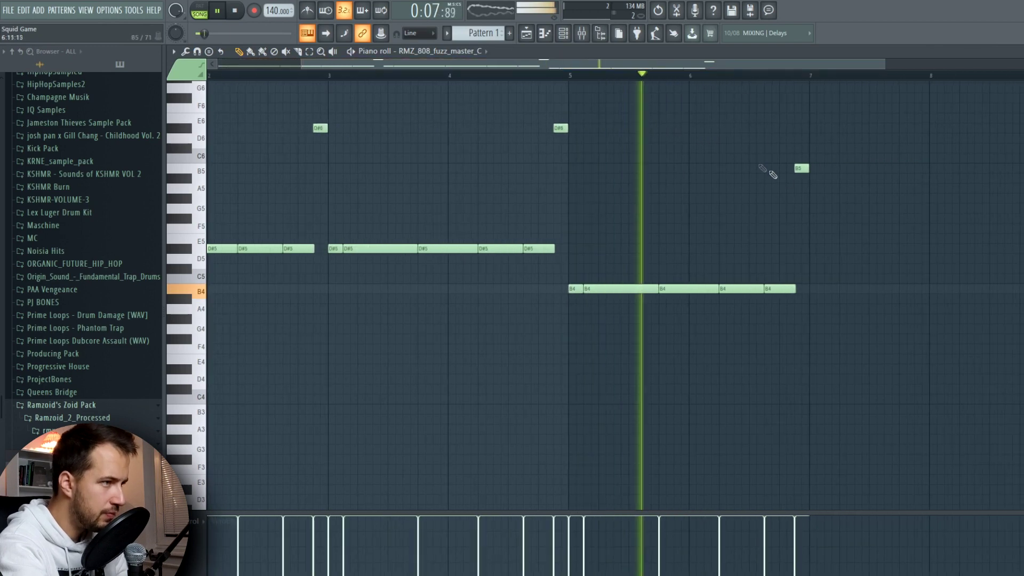
- Duplicate the B4 phrase to bar 7 and raise the third note of both B4 phrases an octave to B5
{"action": "left_click_drag", "start_coordinate": [827, 144], "coordinate": [606, 303]}
{"action": "key", "text": "ctrl+b"}
{"action": "left_click_drag", "start_coordinate": [868, 290], "coordinate": [861, 290]}
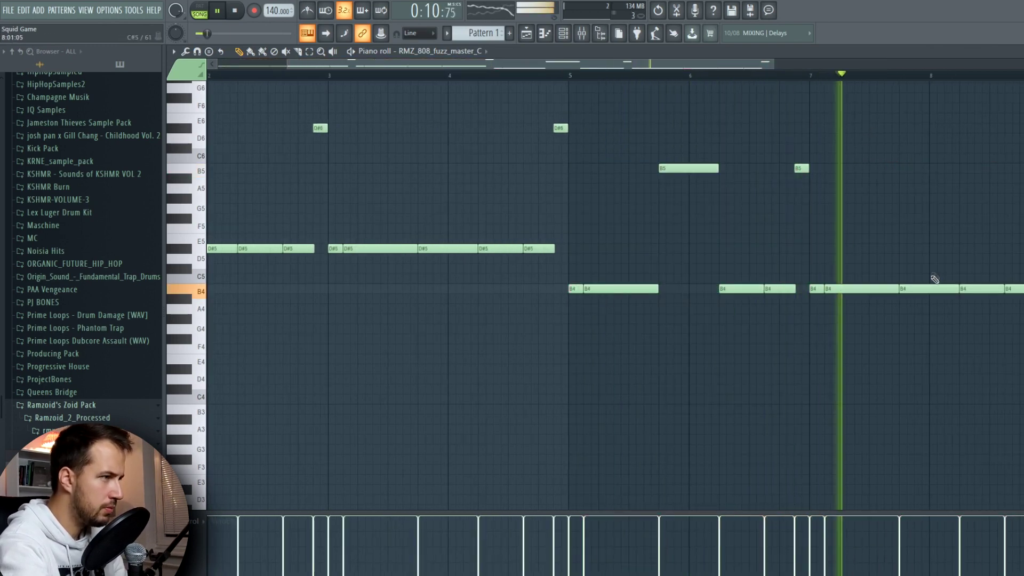
{"action": "left_click", "coordinate": [929, 288], "text": "ctrl"}
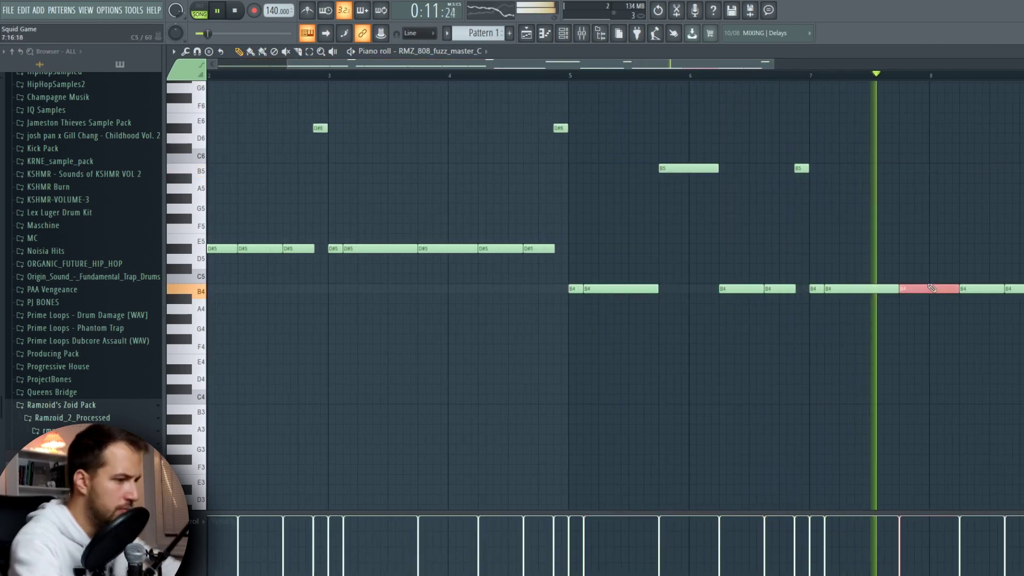
{"action": "key", "text": "ctrl+Up"}
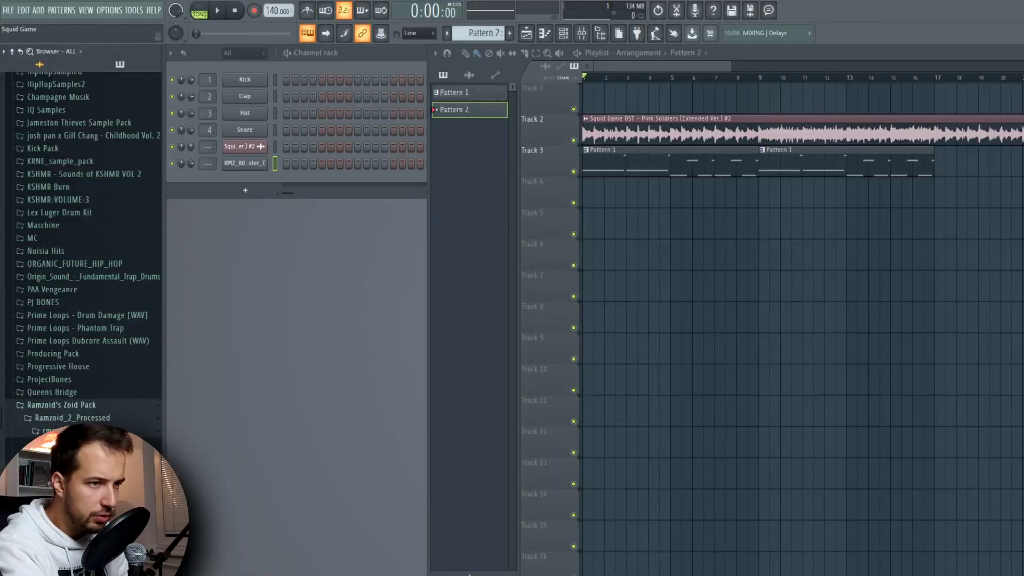
- Load RMZ_kick_dark into the Kick channel and copy the Pattern 1 808 notes into its piano roll in Pattern 3
{"action": "scroll", "coordinate": [118, 411], "scroll_direction": "down", "scroll_amount": 4}
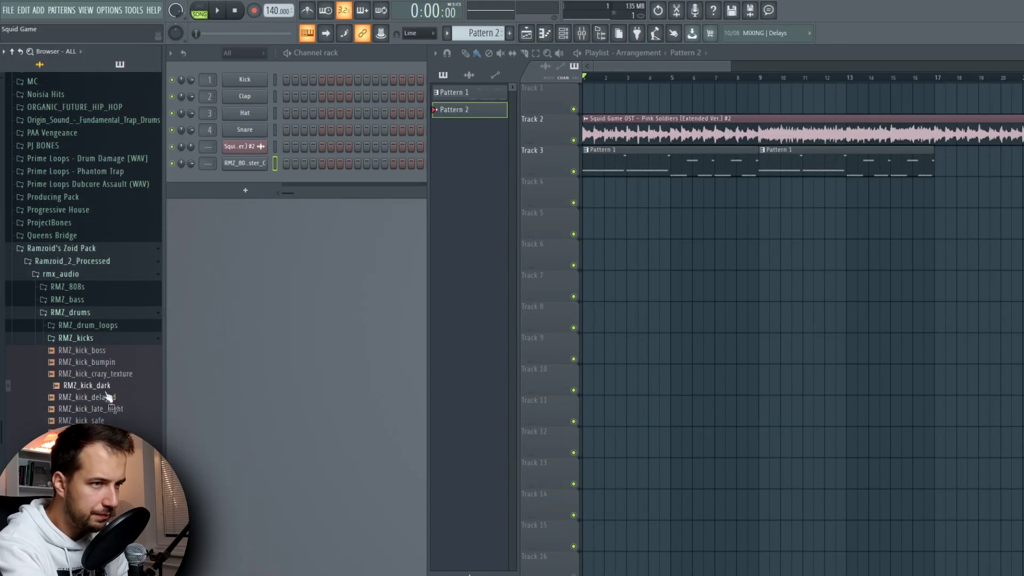
{"action": "left_click_drag", "start_coordinate": [122, 377], "coordinate": [305, 78]}
{"action": "double_click", "coordinate": [618, 165]}
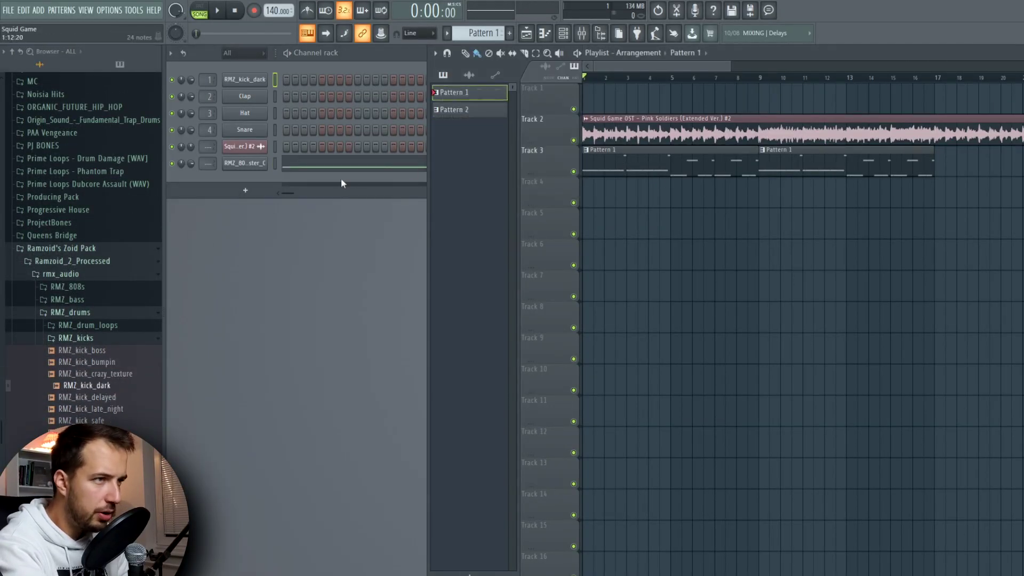
{"action": "scroll", "coordinate": [593, 197], "scroll_direction": "up", "scroll_amount": 1}
{"action": "left_click_drag", "start_coordinate": [704, 64], "coordinate": [845, 65]}
{"action": "left_click_drag", "start_coordinate": [1008, 104], "coordinate": [213, 389]}
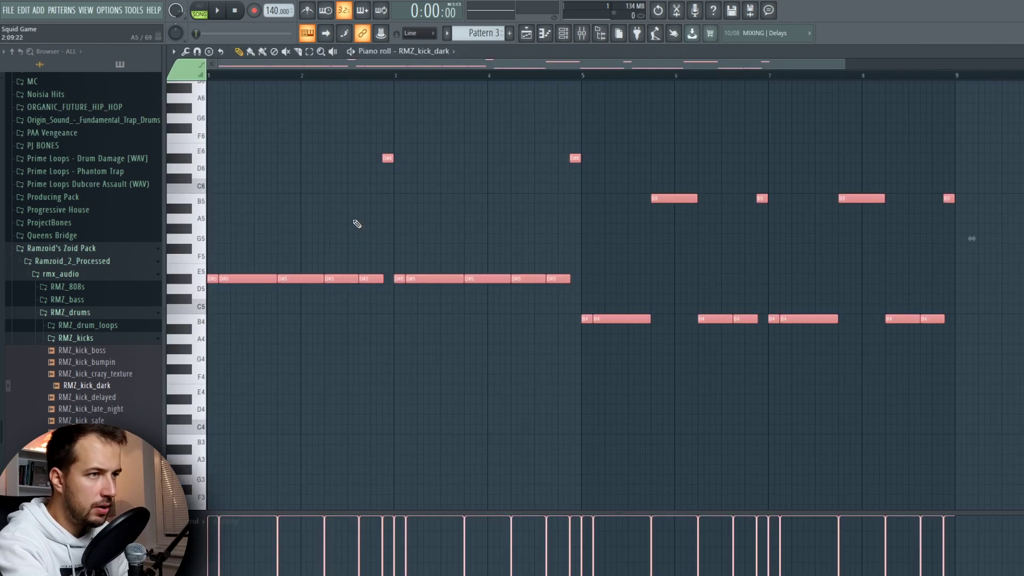
- Move all the copied kick notes onto the single pitch C6, keeping their original timing
{"action": "scroll", "coordinate": [972, 237], "scroll_direction": "up", "scroll_amount": 2}
{"action": "left_click_drag", "start_coordinate": [944, 164], "coordinate": [389, 220]}
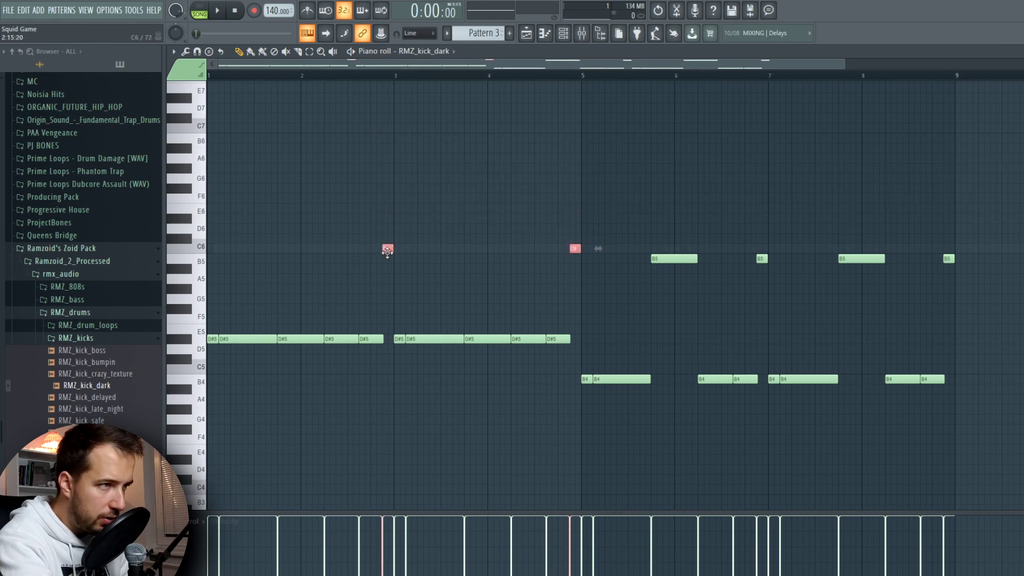
{"action": "left_click_drag", "start_coordinate": [971, 239], "coordinate": [743, 283]}
{"action": "left_click_drag", "start_coordinate": [967, 328], "coordinate": [607, 248]}
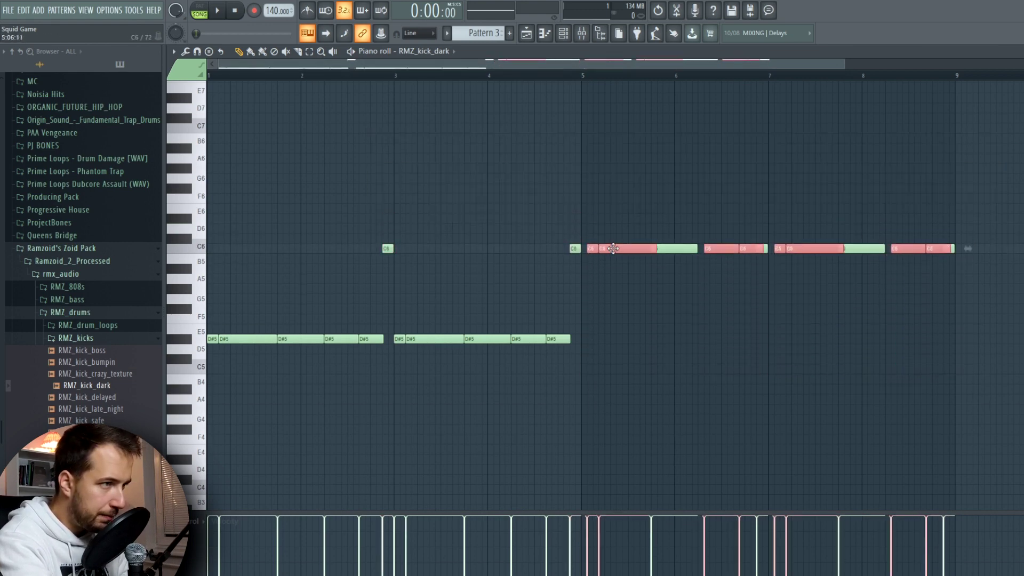
{"action": "left_click_drag", "start_coordinate": [617, 304], "coordinate": [37, 353]}
{"action": "left_click_drag", "start_coordinate": [245, 339], "coordinate": [246, 249]}
{"action": "left_click", "coordinate": [490, 198], "text": "ctrl"}
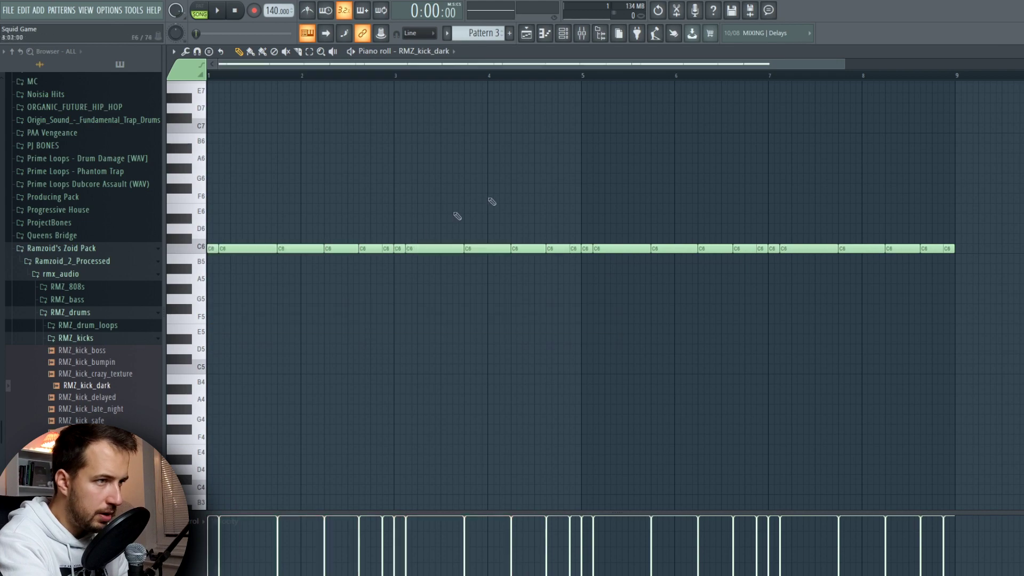
- Slightly shorten the notes preceding each phrase's final kick, transpose all kick notes down to C5 and play the pattern
{"action": "left_click_drag", "start_coordinate": [387, 250], "coordinate": [387, 235]}
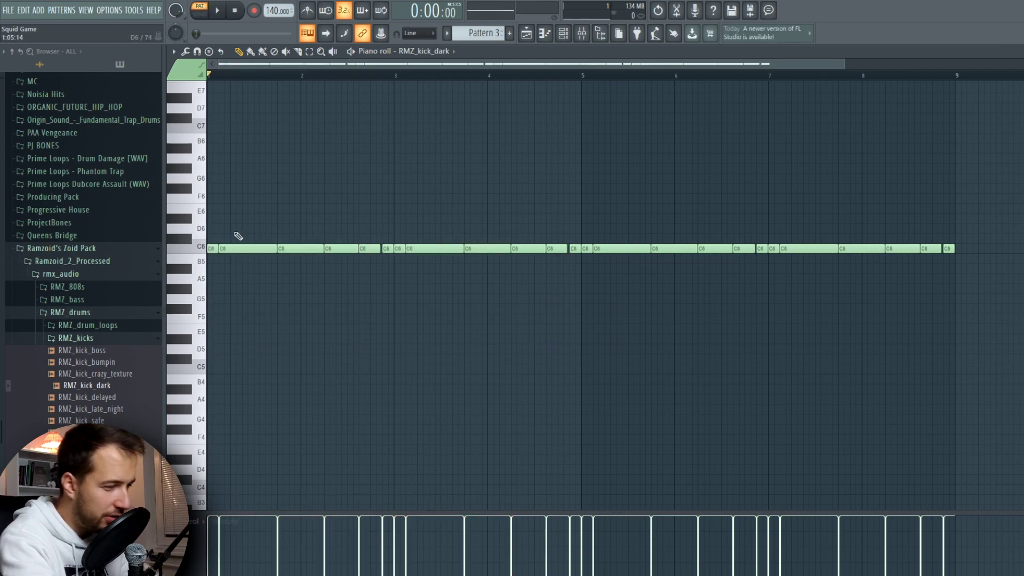
{"action": "key", "text": "ctrl+Down"}
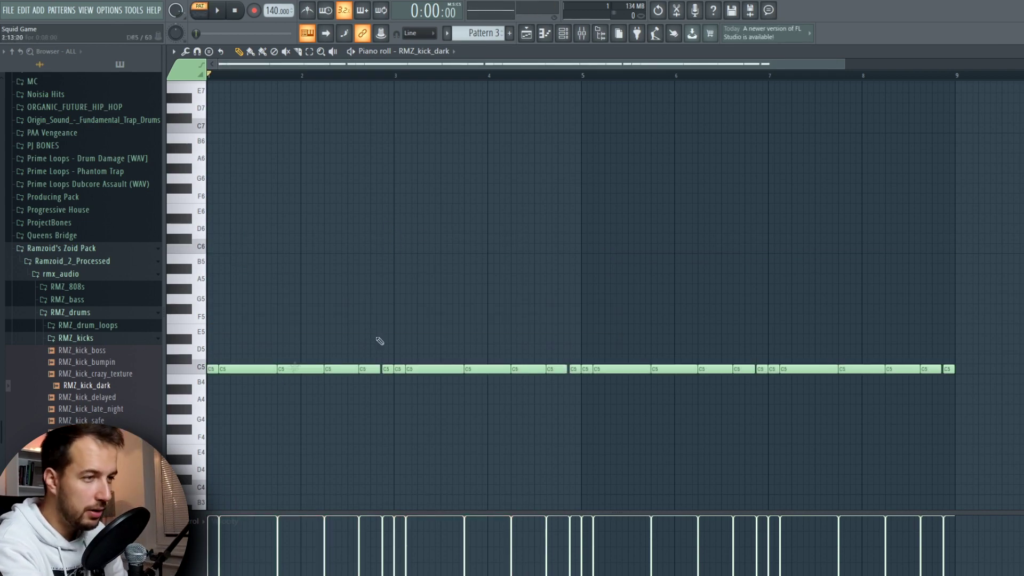
{"action": "scroll", "coordinate": [379, 341], "scroll_direction": "down", "scroll_amount": 2}
{"action": "key", "text": "space"}
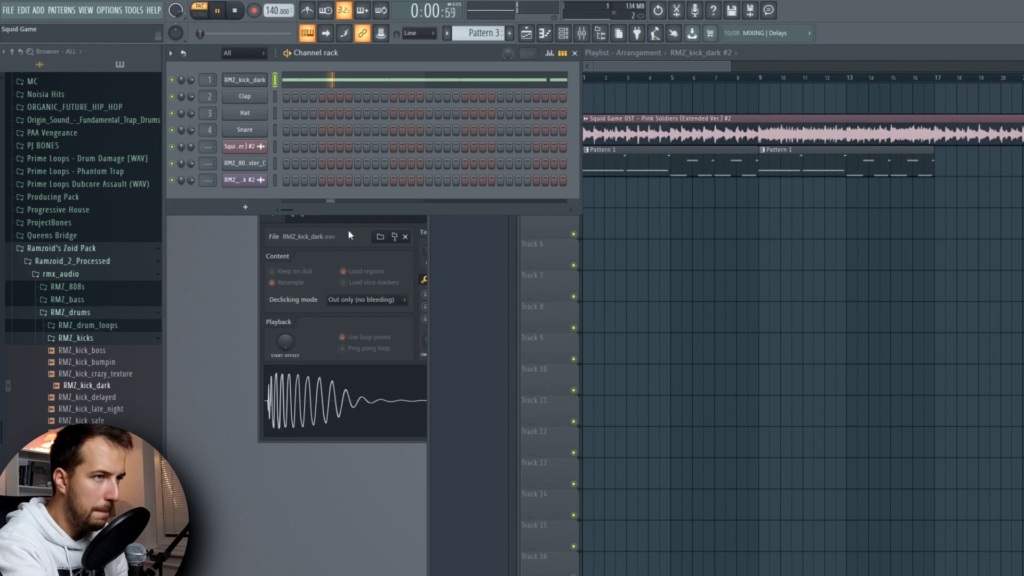
- Close the kick's sampler settings, place Pattern 3 on Track 4 at bar 1 and play the arrangement in song mode
{"action": "left_click", "coordinate": [349, 235]}
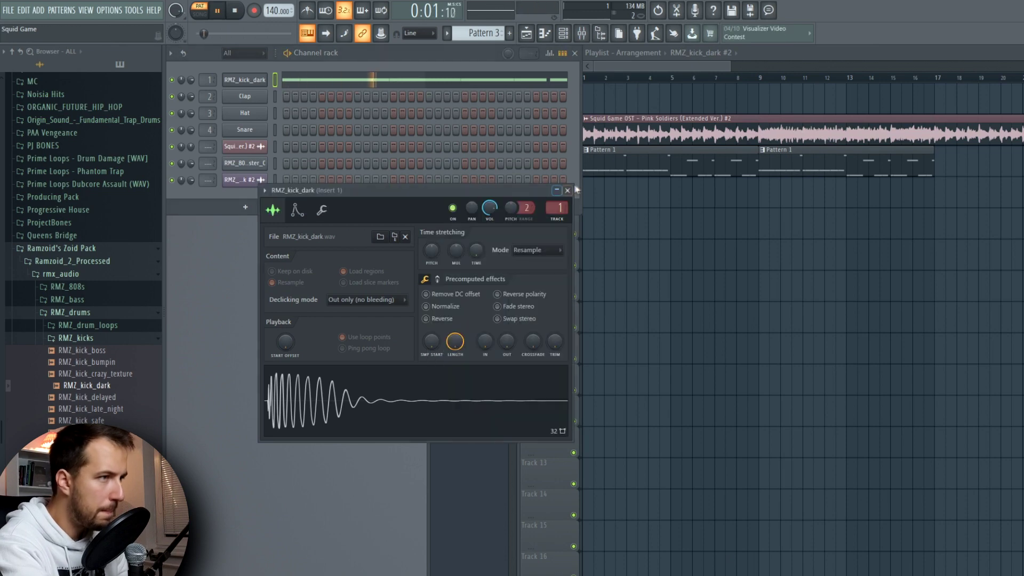
{"action": "left_click", "coordinate": [568, 190]}
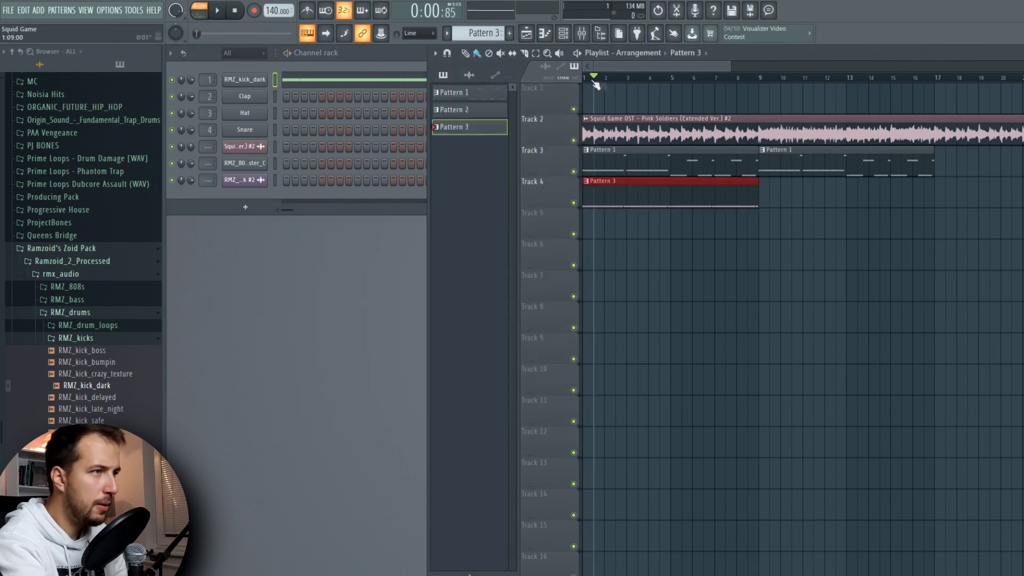
{"action": "left_click", "coordinate": [594, 79]}
{"action": "key", "text": "space"}
{"action": "left_click", "coordinate": [646, 243], "text": "ctrl"}
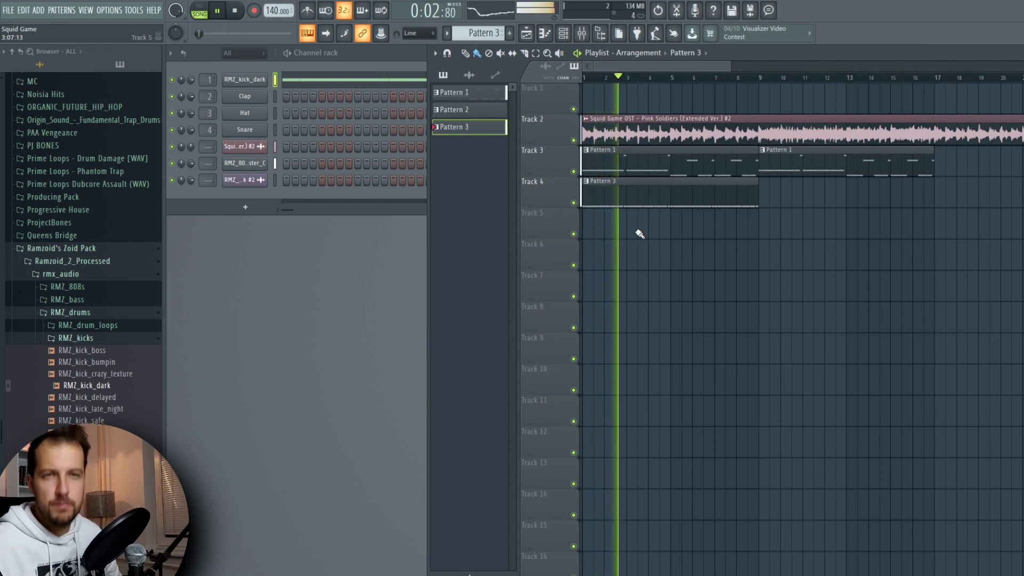
{"action": "key", "text": "space"}
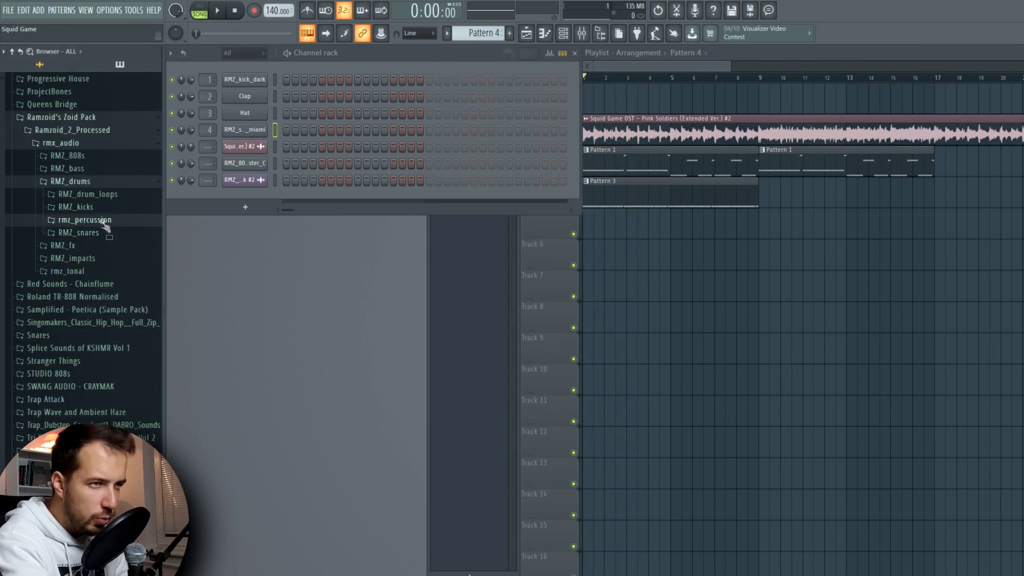
- Load the snap_01 and noise one-shots into the Clap and Hat channels, program them with the miami snare, and place Pattern 4 on Track 5
{"action": "left_click", "coordinate": [88, 220]}
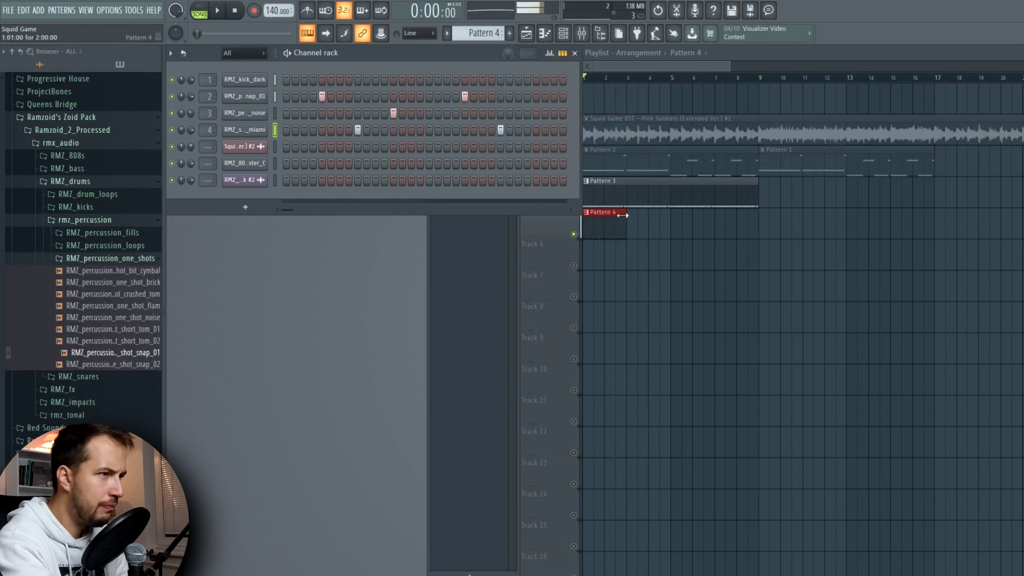
{"action": "key", "text": "space"}
{"action": "left_click", "coordinate": [648, 224]}
{"action": "right_click", "coordinate": [641, 227]}
{"action": "left_click", "coordinate": [181, 128]}
{"action": "key", "text": "space"}
- Place RMZ_percussion_loop_big_tribe_141 from the percussion loops folder on Track 6 at bar 1 and audition it
{"action": "left_click", "coordinate": [106, 245]}
{"action": "left_click", "coordinate": [133, 269]}
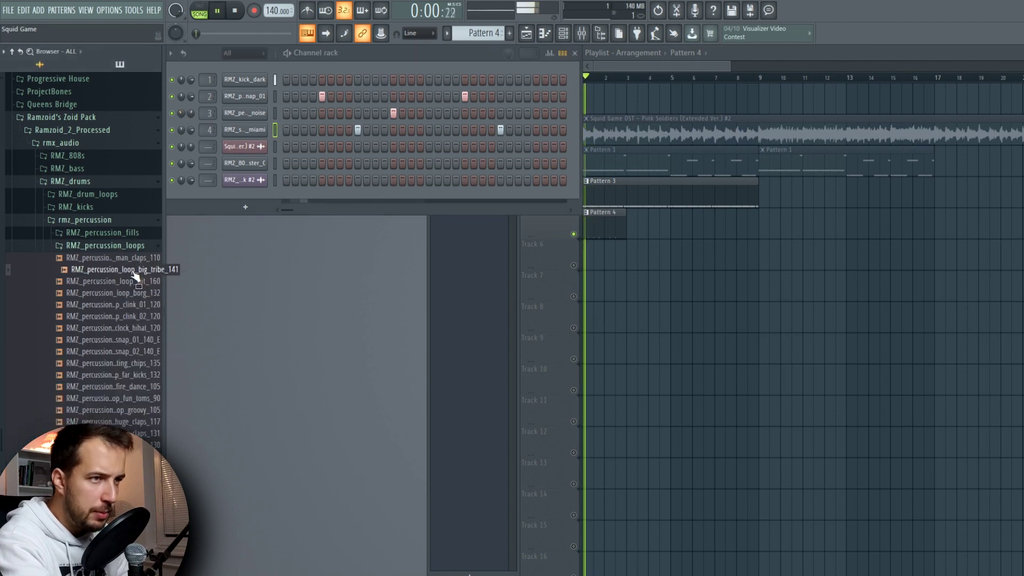
{"action": "left_click_drag", "start_coordinate": [561, 268], "coordinate": [640, 255]}
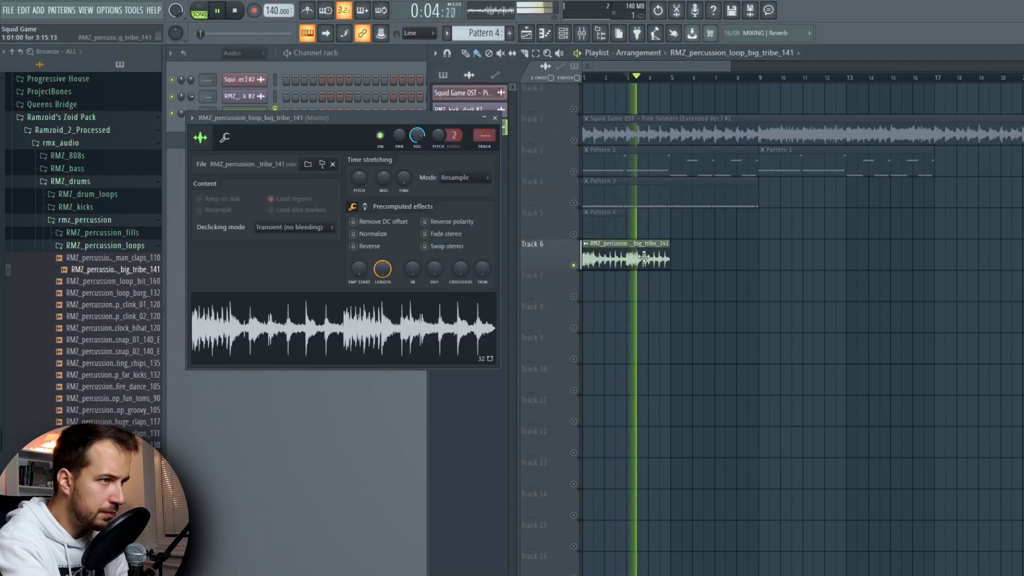
{"action": "key", "text": "Escape"}
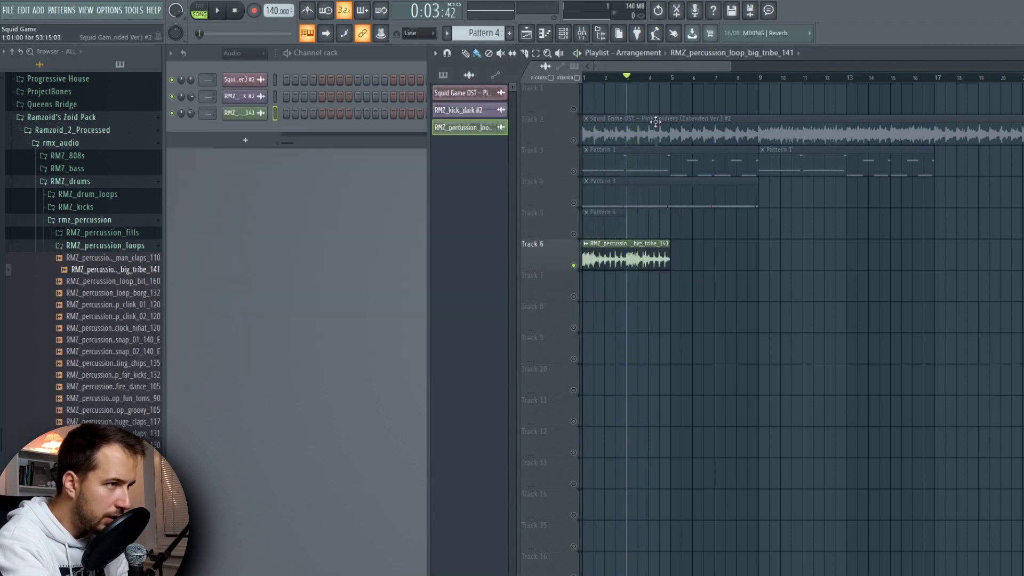
- Set the big_tribe percussion loop's original tempo to 141 BPM so that it stretches to the project tempo
{"action": "double_click", "coordinate": [657, 252]}
{"action": "left_click", "coordinate": [408, 177]}
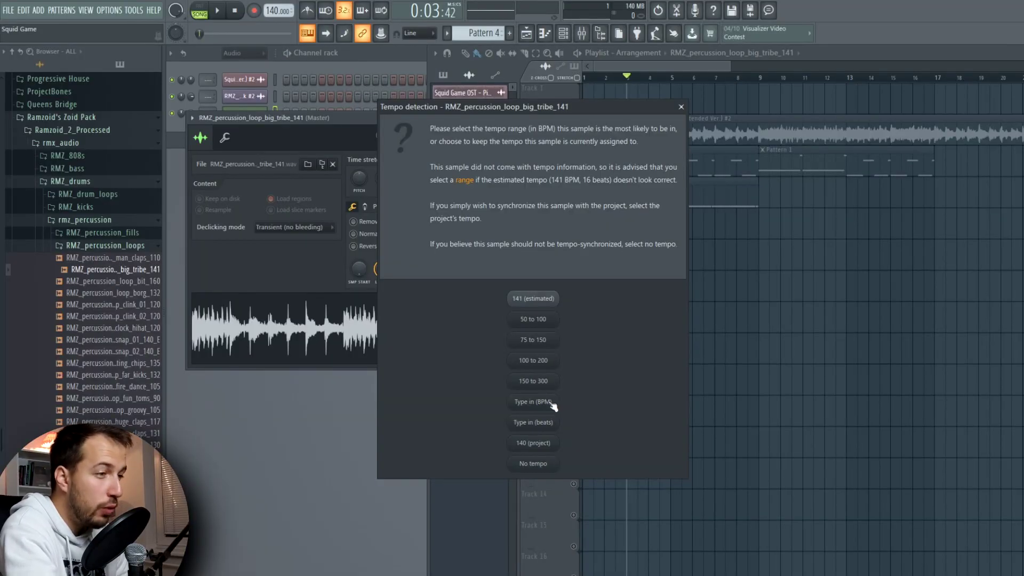
{"action": "left_click", "coordinate": [553, 406]}
{"action": "type", "text": "141"}
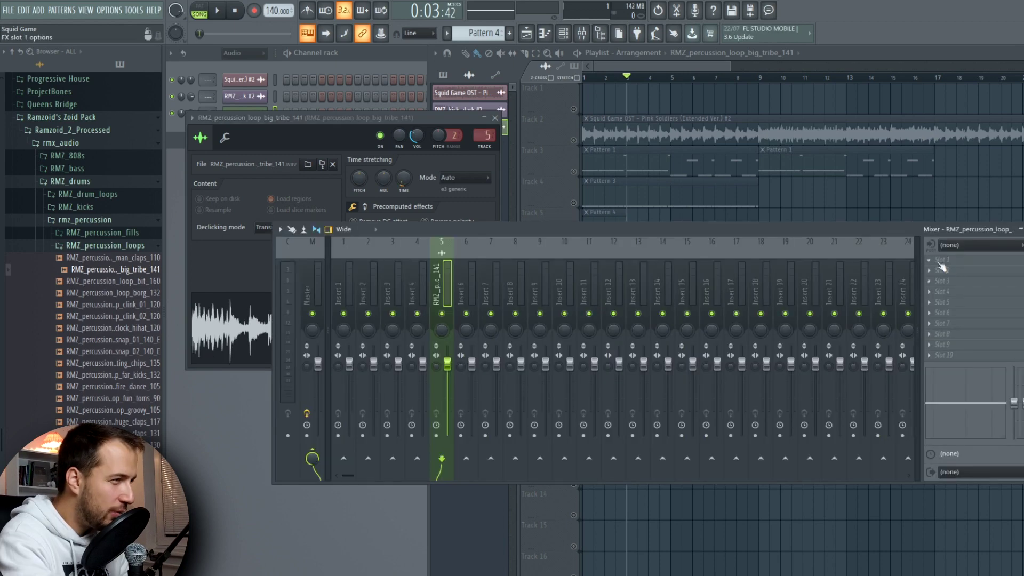
- Add Fruity Reeverb to the percussion loop's effects on mixer track 5
{"action": "left_click", "coordinate": [938, 262]}
{"action": "mouse_move", "coordinate": [943, 272]}
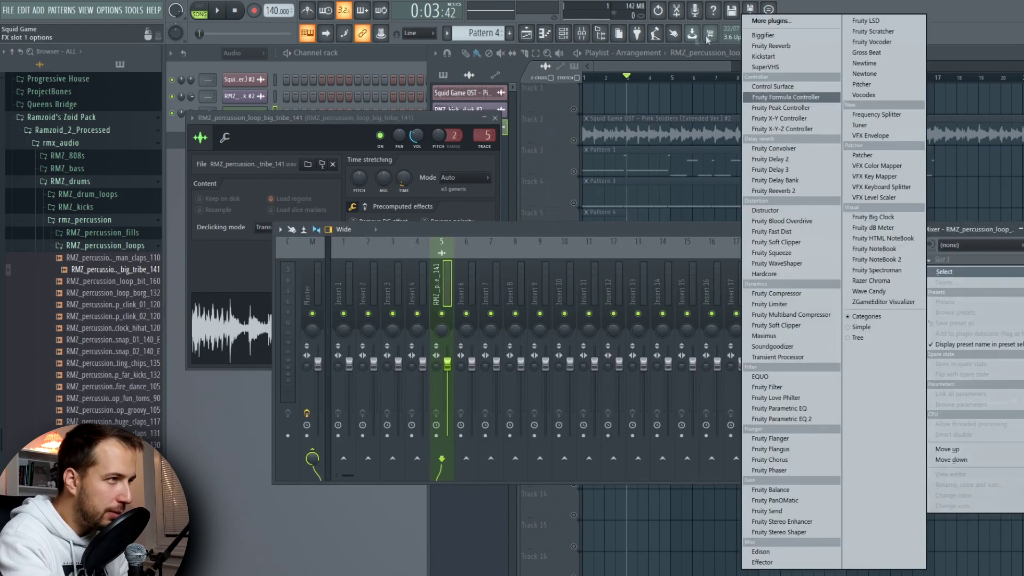
{"action": "left_click", "coordinate": [776, 46]}
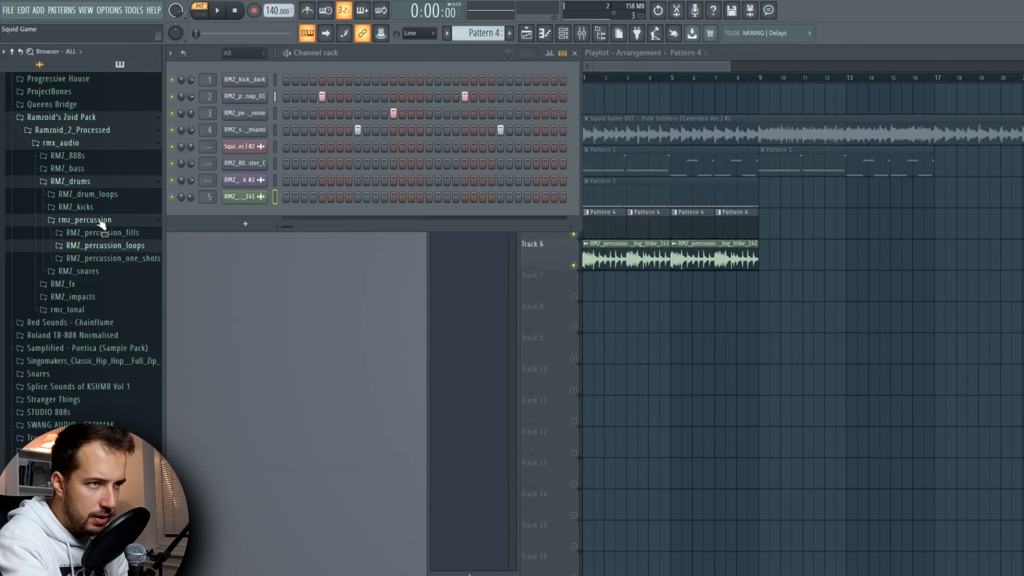
- Browse the RMZ_snares folder and layer RMZ_snare_bonk_02 with the miami snare on steps 9 and 25 of Pattern 4
{"action": "left_click", "coordinate": [102, 221]}
{"action": "left_click", "coordinate": [104, 234]}
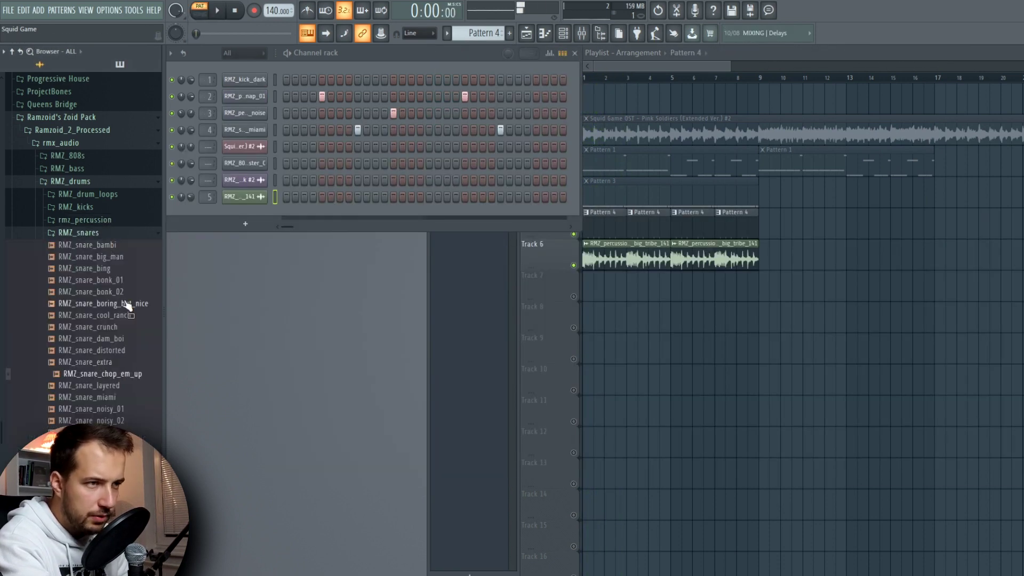
{"action": "scroll", "coordinate": [125, 304], "scroll_direction": "down", "scroll_amount": 4}
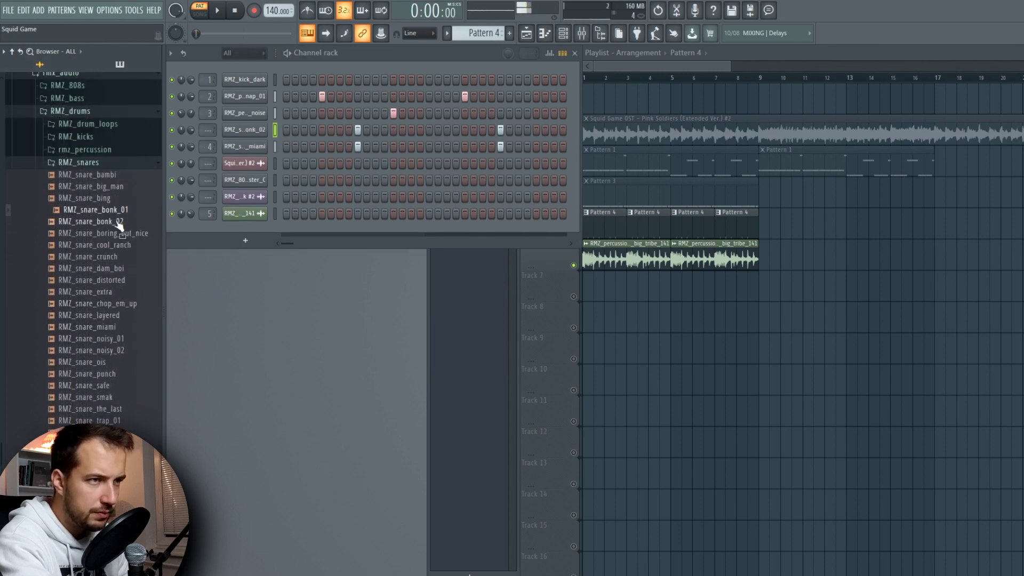
- Place RMZ_snare_bonk_01 from the snares folder on Track 7 in bar 1 and audition its timing against the beat
{"action": "left_click_drag", "start_coordinate": [115, 219], "coordinate": [678, 293]}
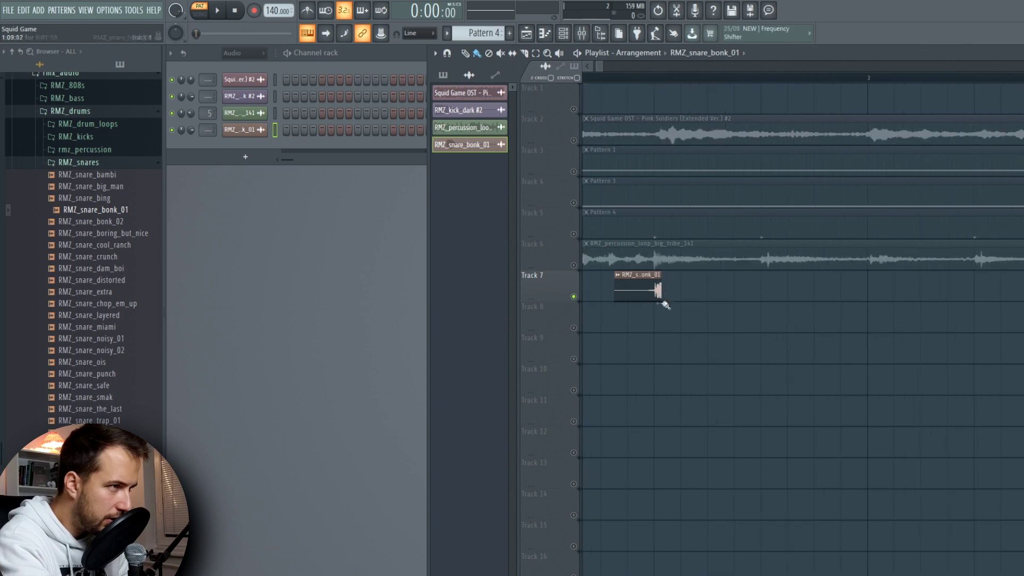
{"action": "left_click", "coordinate": [599, 79]}
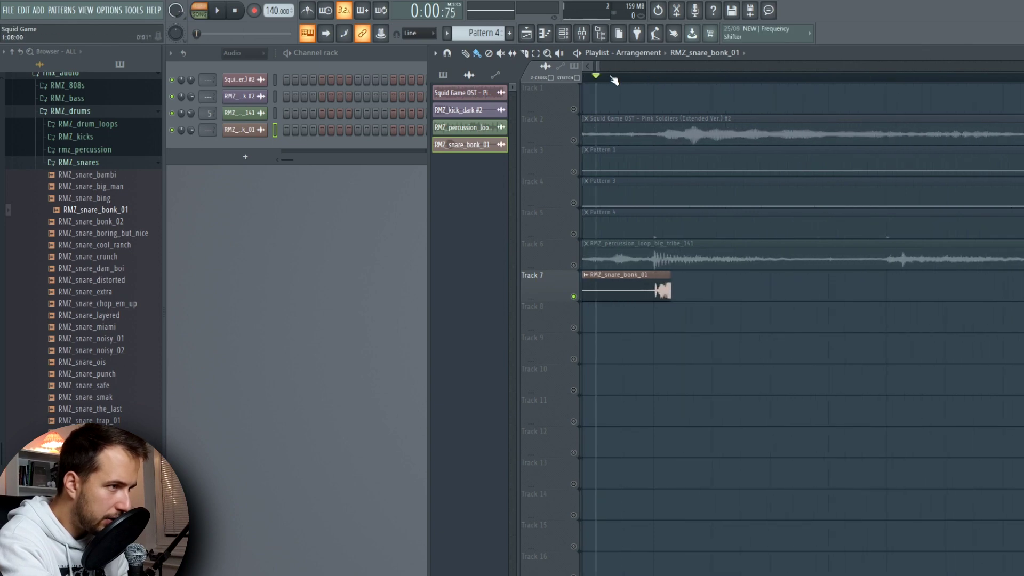
{"action": "key", "text": "space"}
{"action": "key", "text": "space"}
{"action": "key", "text": "space"}
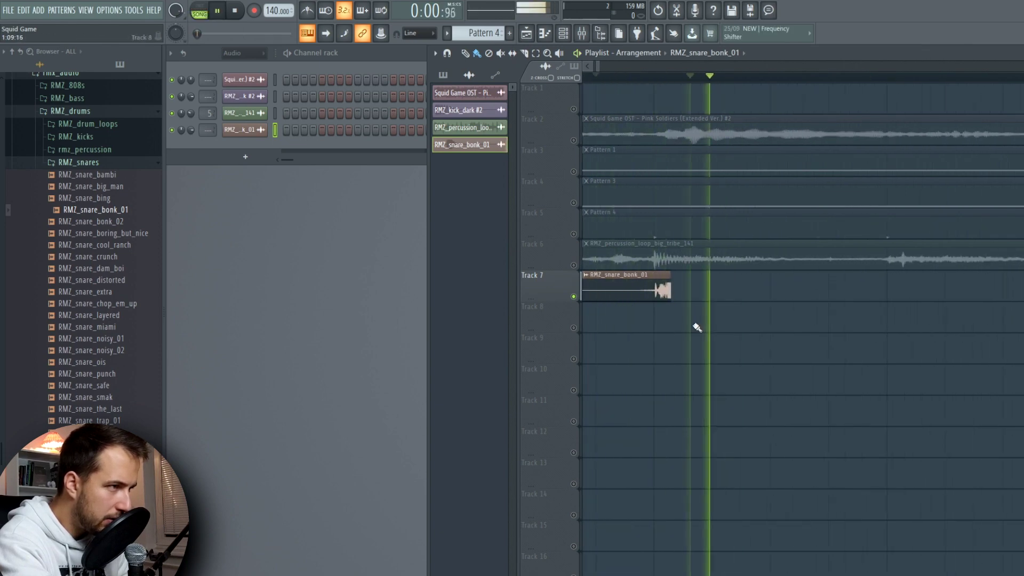
{"action": "key", "text": "space"}
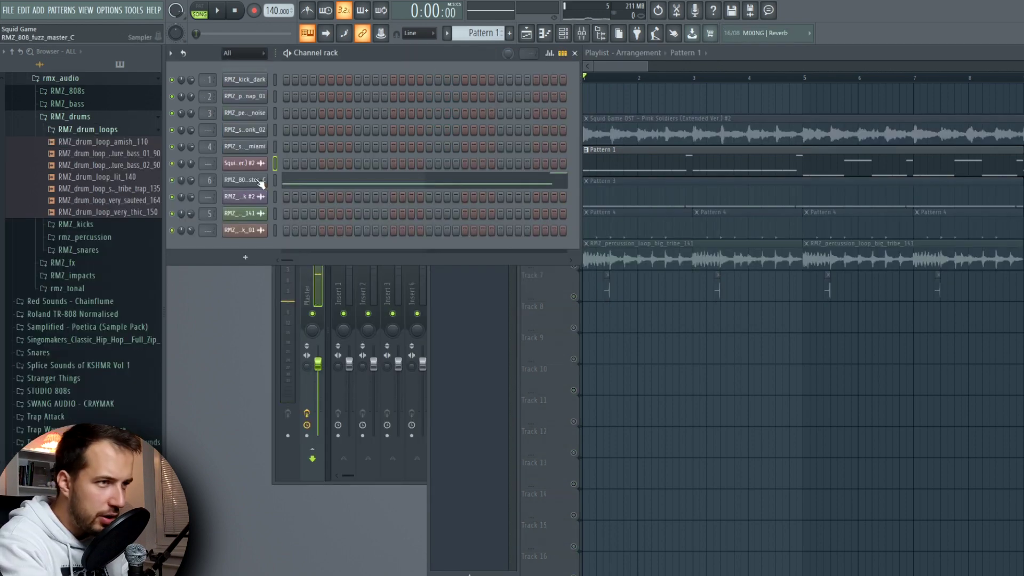
- Select the RMZ_808_fuzz_master_C channel and adjust its sound in the mixer while auditioning the arrangement
{"action": "left_click", "coordinate": [260, 181]}
{"action": "left_click_drag", "start_coordinate": [521, 356], "coordinate": [523, 363]}
{"action": "key", "text": "space"}
{"action": "key", "text": "space"}
{"action": "left_click_drag", "start_coordinate": [523, 357], "coordinate": [523, 338]}
{"action": "key", "text": "space"}
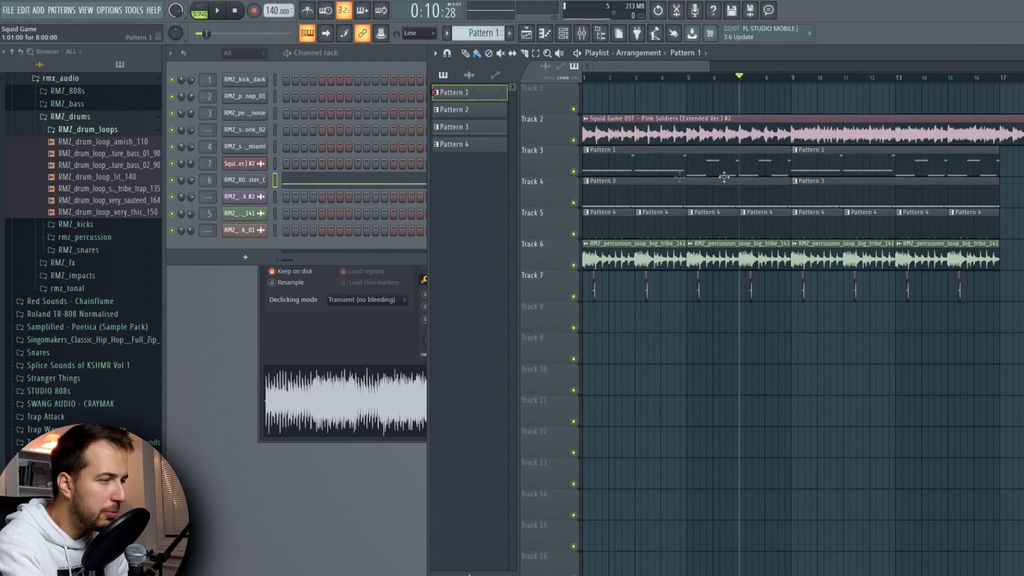
- In the 808's Pattern 1 piano roll, raise the two short B5 notes in bar 5 by an octave and audition the line
{"action": "left_click", "coordinate": [400, 183]}
{"action": "key", "text": "space"}
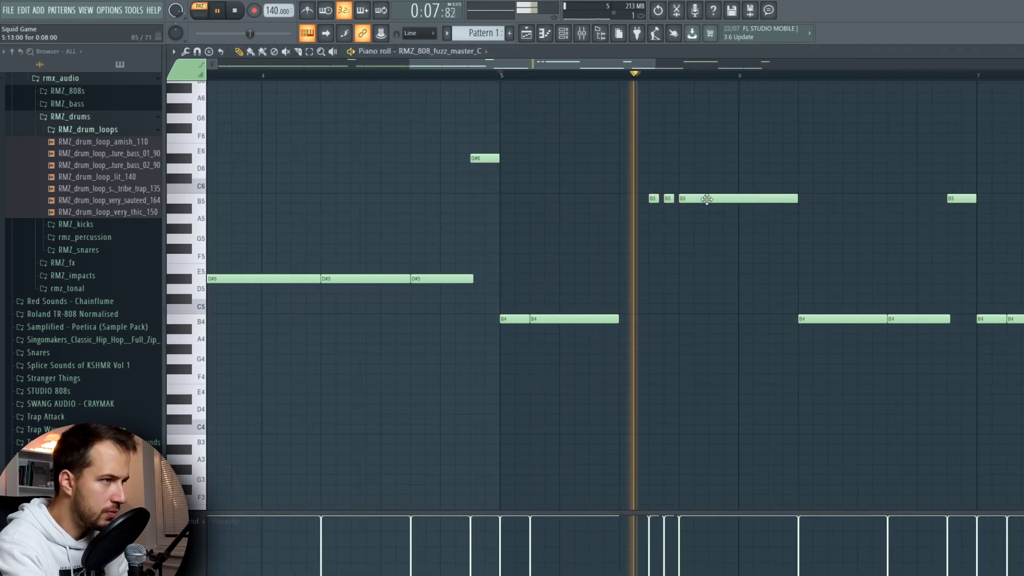
{"action": "left_click_drag", "start_coordinate": [688, 165], "coordinate": [608, 232]}
{"action": "key", "text": "space"}
{"action": "key", "text": "space"}
{"action": "key", "text": "ctrl+Up"}
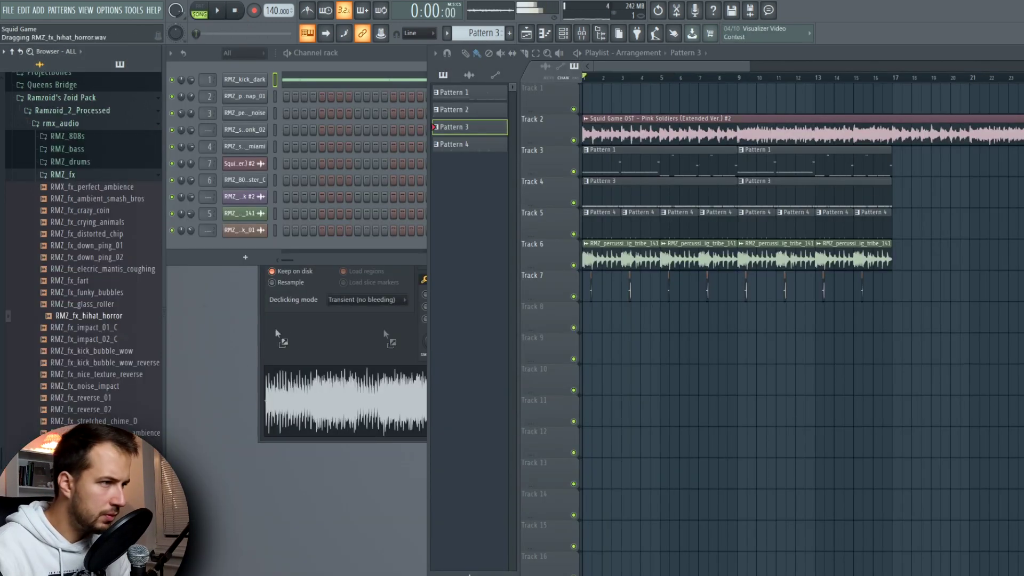
- Place RMZ_fx_hihat_horror on Track 8 at bar 1 and RMZ_percussion_loop_zoid_dingly_110 on Track 9 at bar 9, and audition the loop's entry
{"action": "left_click_drag", "start_coordinate": [85, 315], "coordinate": [605, 320]}
{"action": "double_click", "coordinate": [671, 322]}
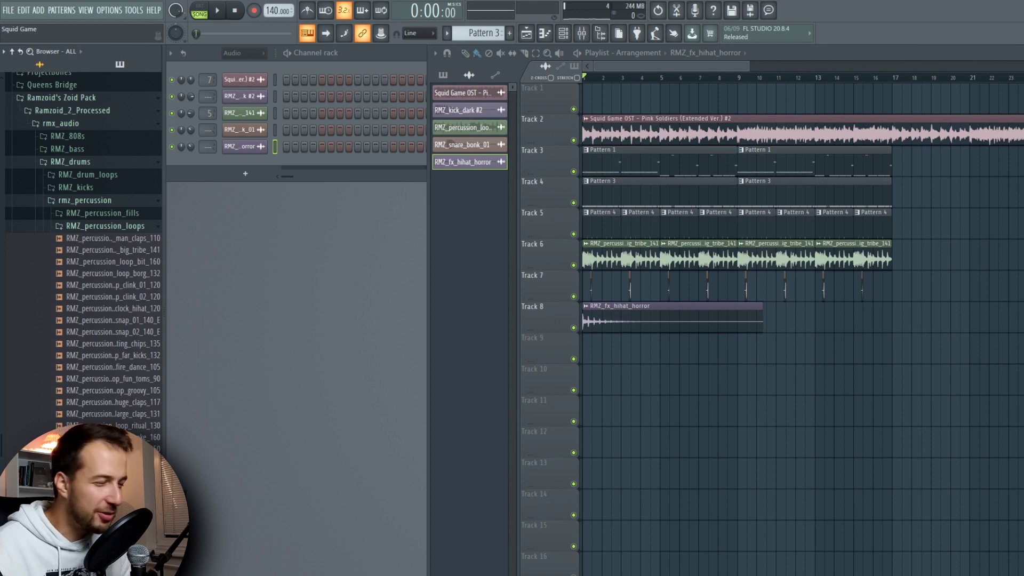
{"action": "left_click_drag", "start_coordinate": [133, 459], "coordinate": [774, 352]}
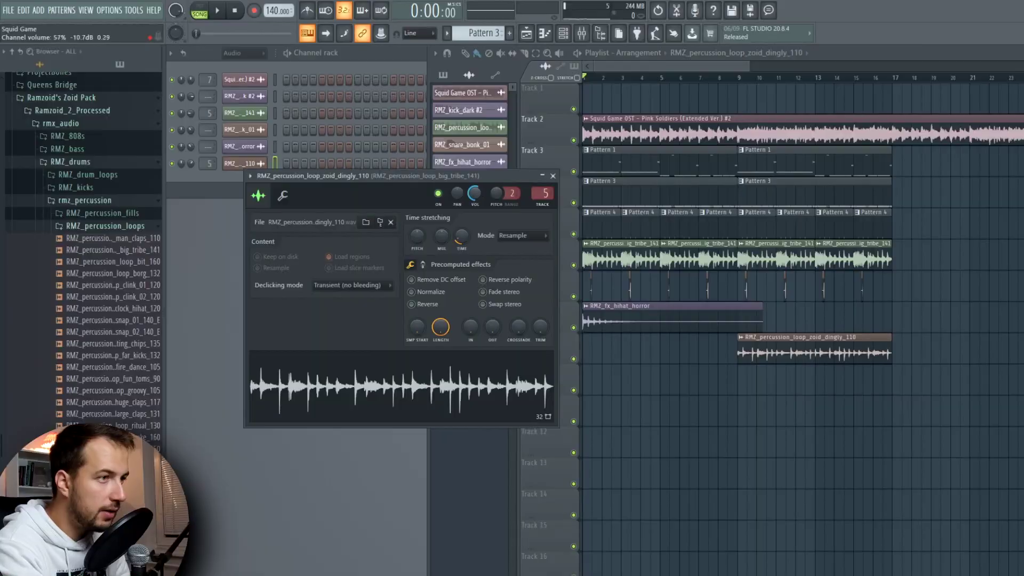
{"action": "left_click", "coordinate": [718, 81]}
{"action": "key", "text": "space"}
{"action": "left_click", "coordinate": [412, 178]}
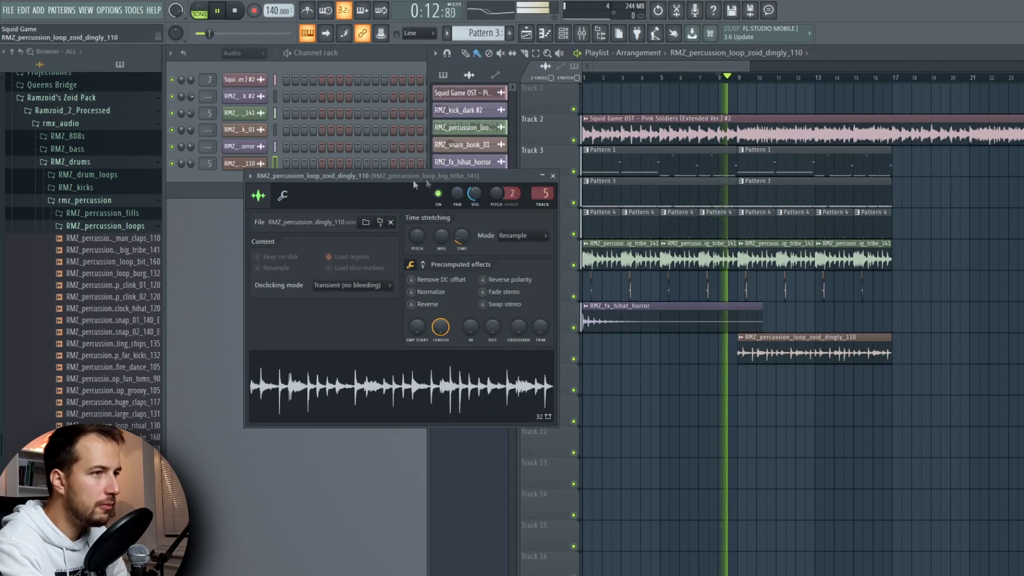
{"action": "left_click", "coordinate": [552, 176]}
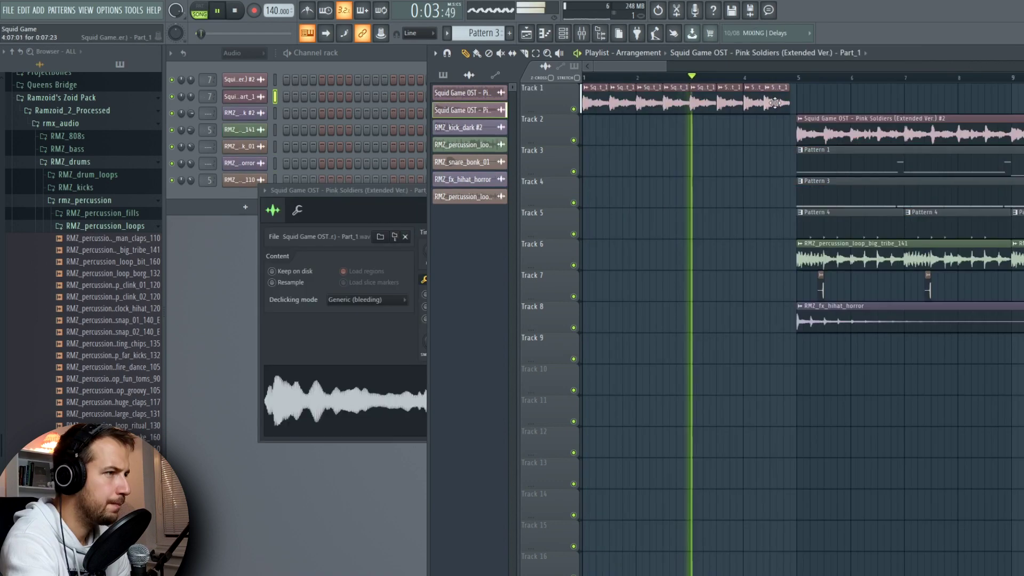
- Make the last Pink Soldiers Part_1 clip before bar 5 on Track 1 unique, reverse it and audition the transition
{"action": "scroll", "coordinate": [774, 80], "scroll_direction": "up", "scroll_amount": 4}
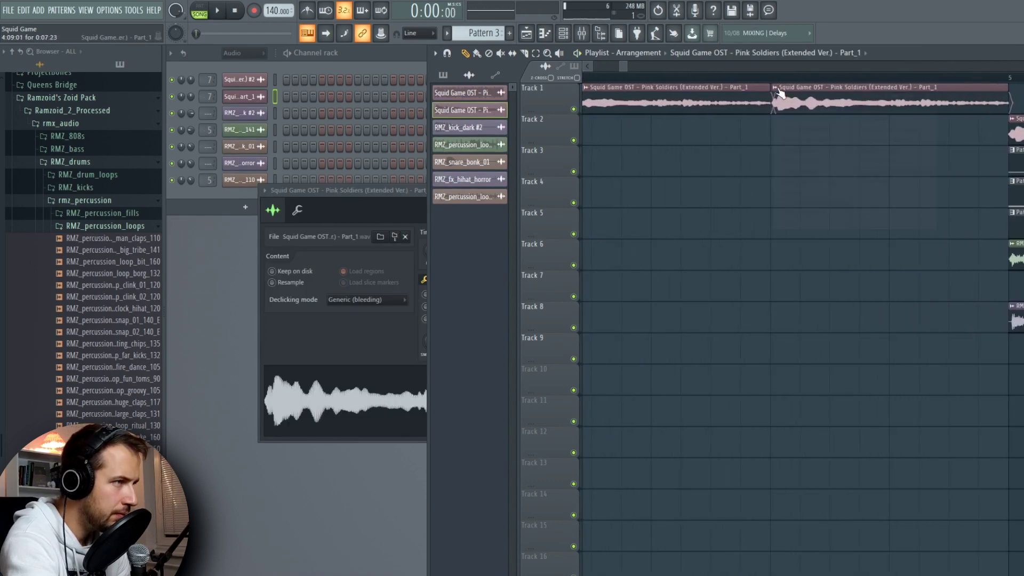
{"action": "left_click", "coordinate": [776, 88]}
{"action": "left_click", "coordinate": [804, 170]}
{"action": "double_click", "coordinate": [823, 101]}
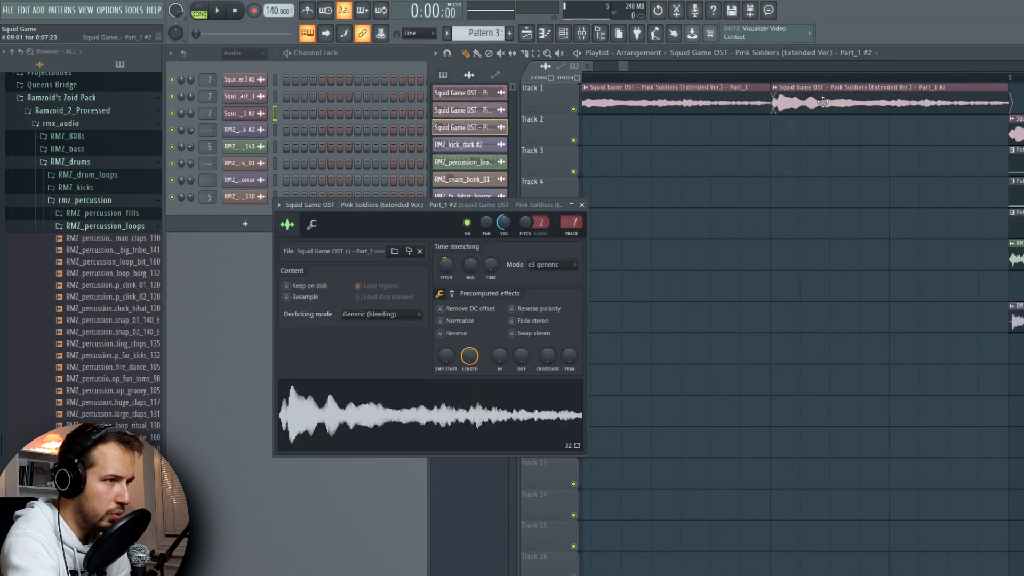
{"action": "left_click", "coordinate": [466, 335]}
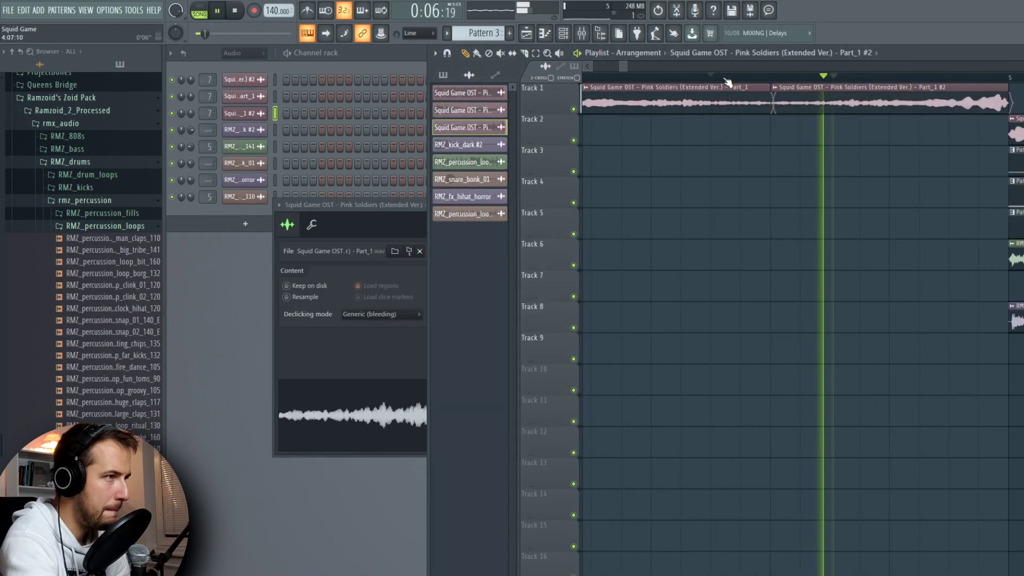
{"action": "scroll", "coordinate": [726, 81], "scroll_direction": "down", "scroll_amount": 5}
{"action": "key", "text": "space"}
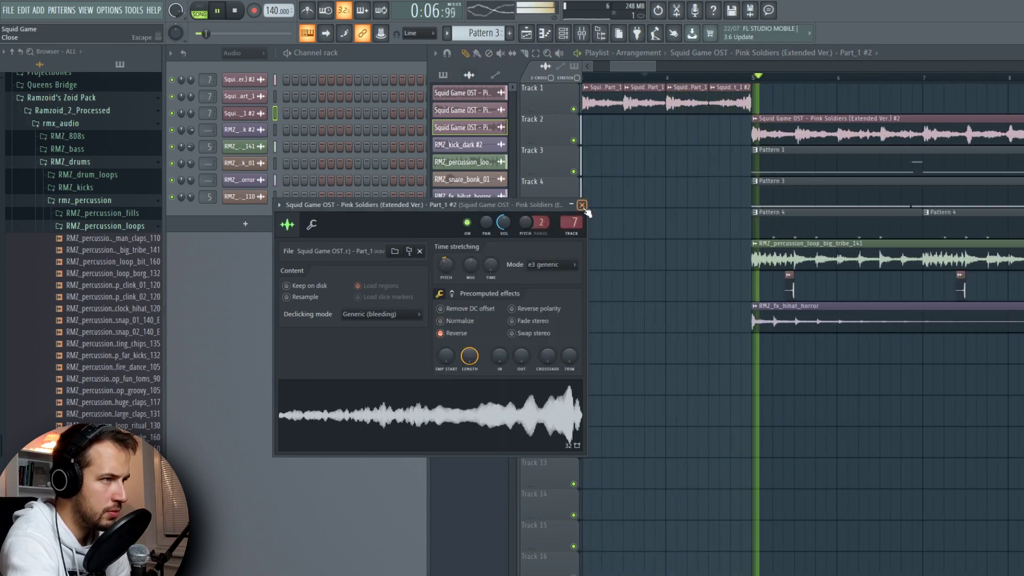
{"action": "left_click", "coordinate": [582, 204]}
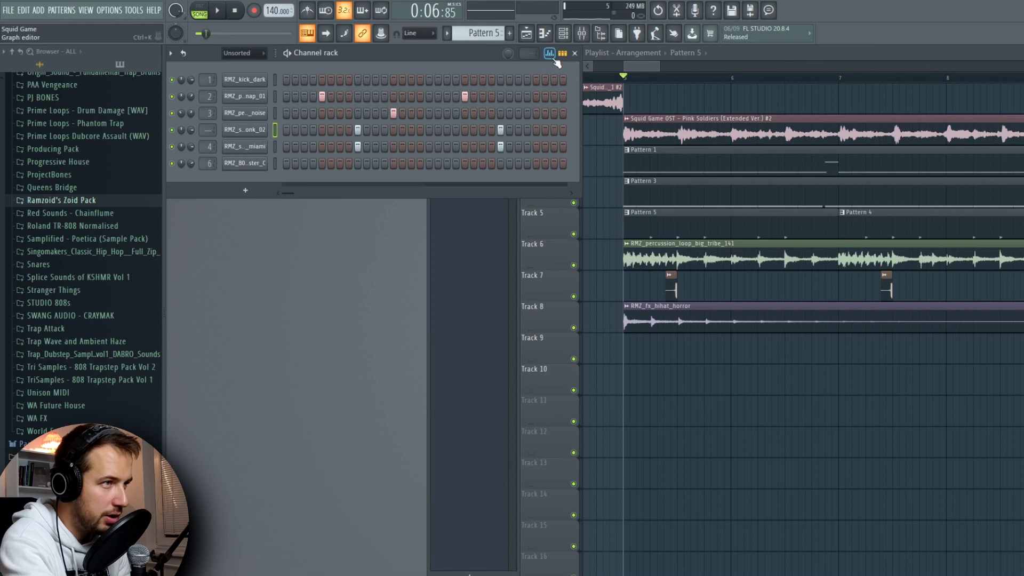
- Increase the Shift of the RMZ_snare_bonk_02 hit on step 9 of Pattern 5 so it plays late
{"action": "left_click", "coordinate": [555, 60]}
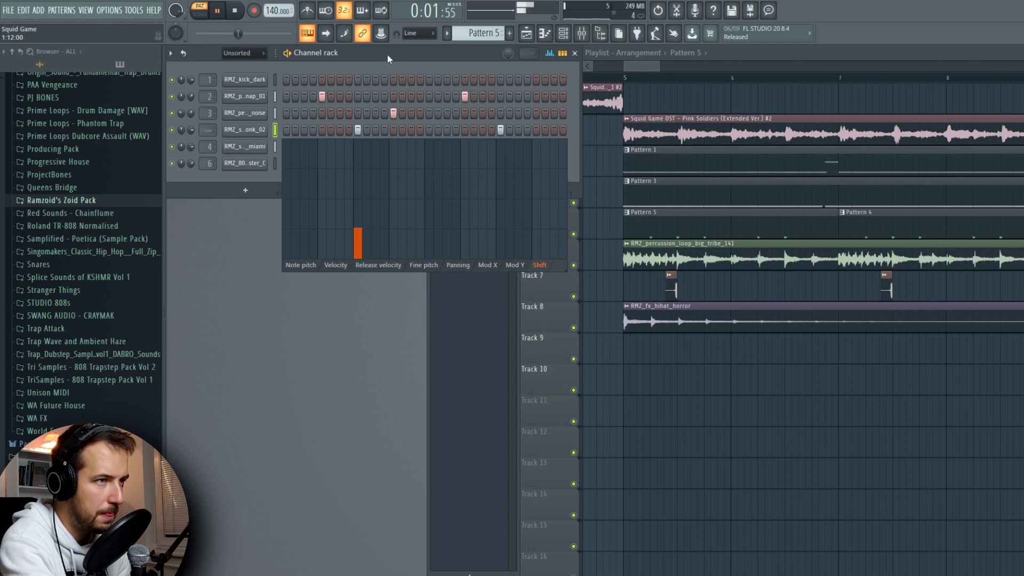
{"action": "key", "text": "space"}
{"action": "left_click_drag", "start_coordinate": [357, 227], "coordinate": [364, 164]}
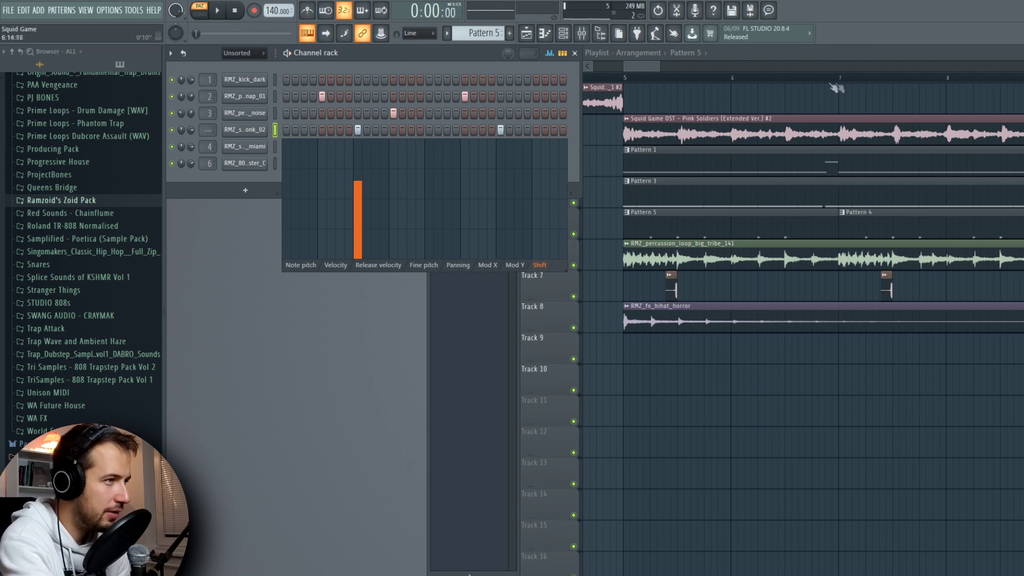
- Set the Shift of the miami snare on step 9 of Pattern 4 to about 0.68 and audition the arrangement from just before bar 5
{"action": "left_click", "coordinate": [890, 222]}
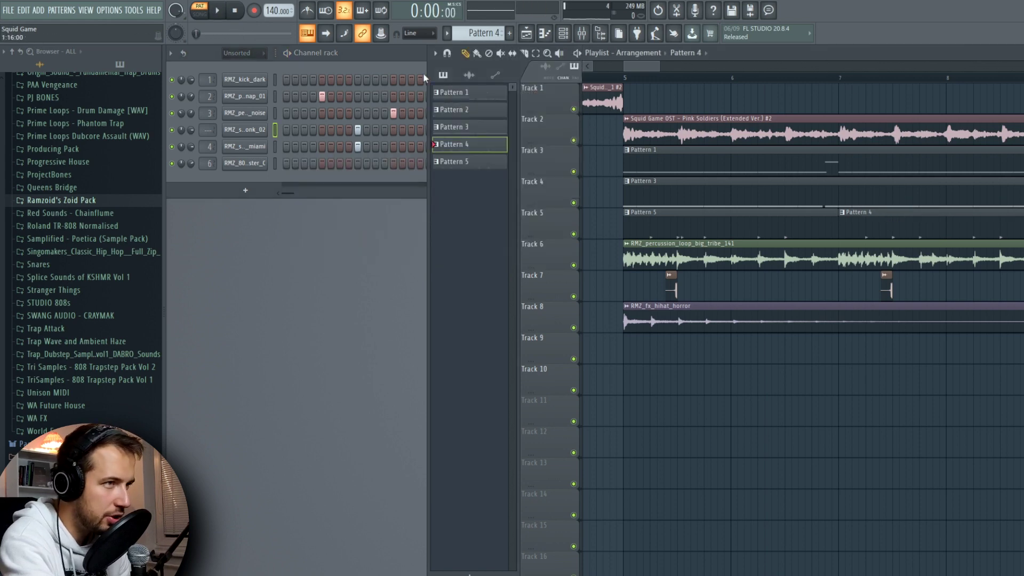
{"action": "left_click", "coordinate": [391, 64]}
{"action": "left_click", "coordinate": [549, 53]}
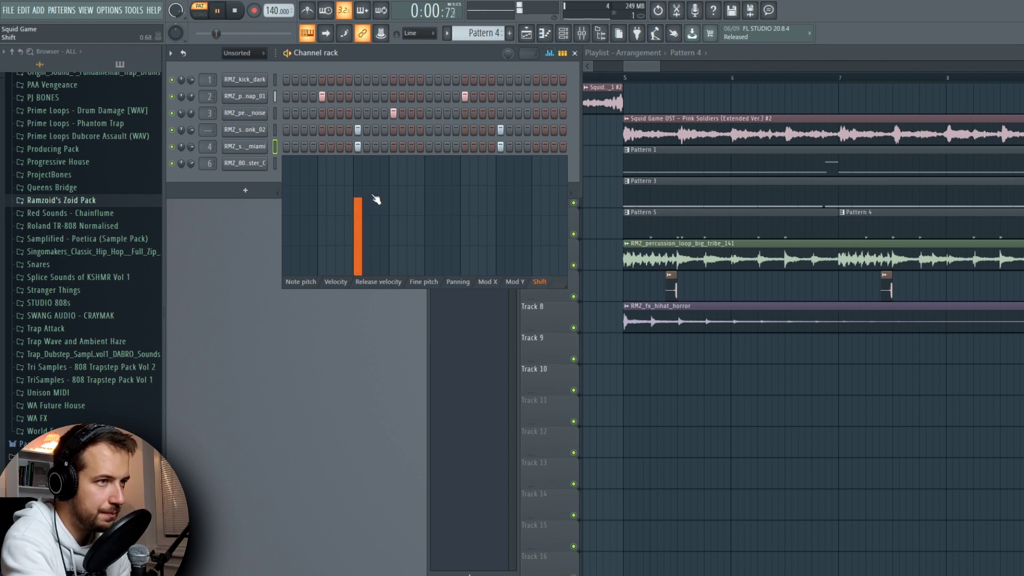
{"action": "left_click", "coordinate": [602, 78]}
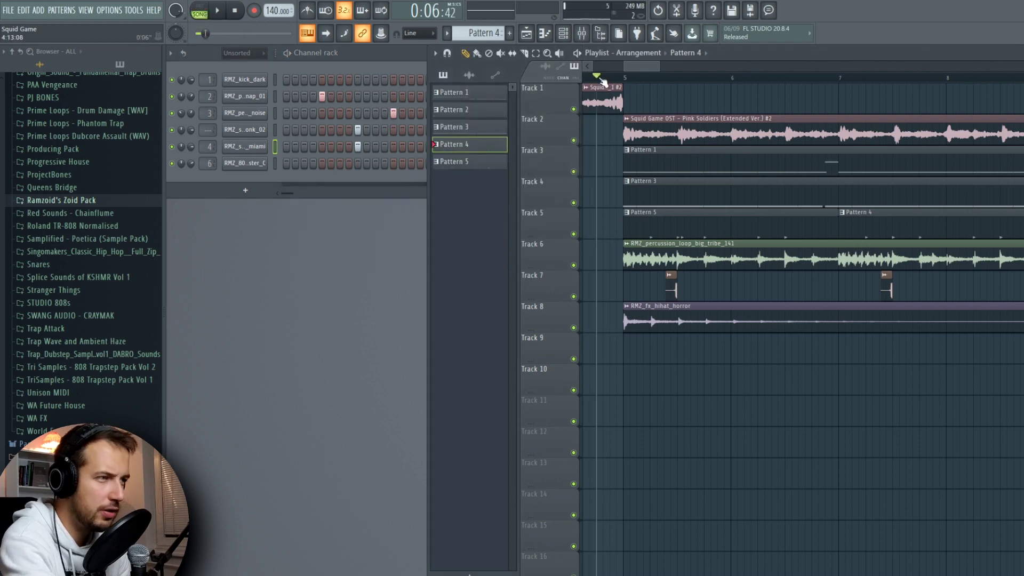
{"action": "scroll", "coordinate": [602, 80], "scroll_direction": "down", "scroll_amount": 3}
{"action": "key", "text": "space"}
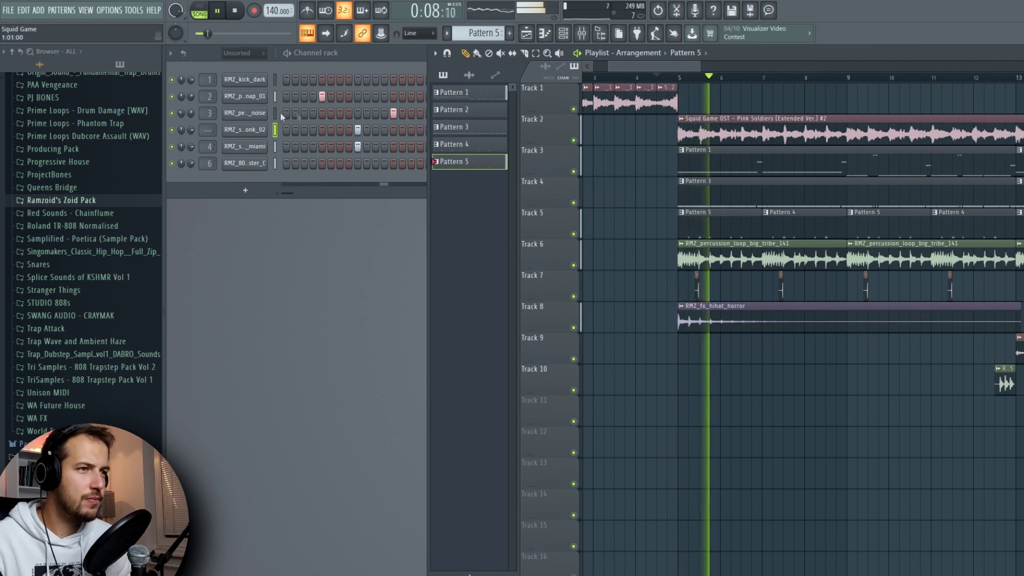
{"action": "left_click", "coordinate": [277, 134]}
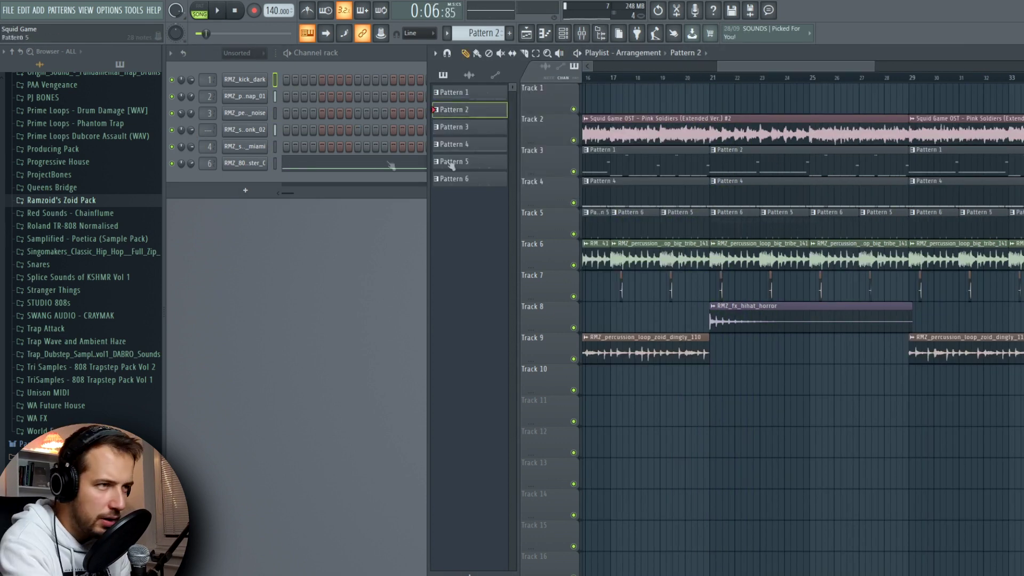
- Add short D#7 and B6 notes to the 808 line at the end of bar 2 in Pattern 2 and audition the variation
{"action": "key", "text": "F7"}
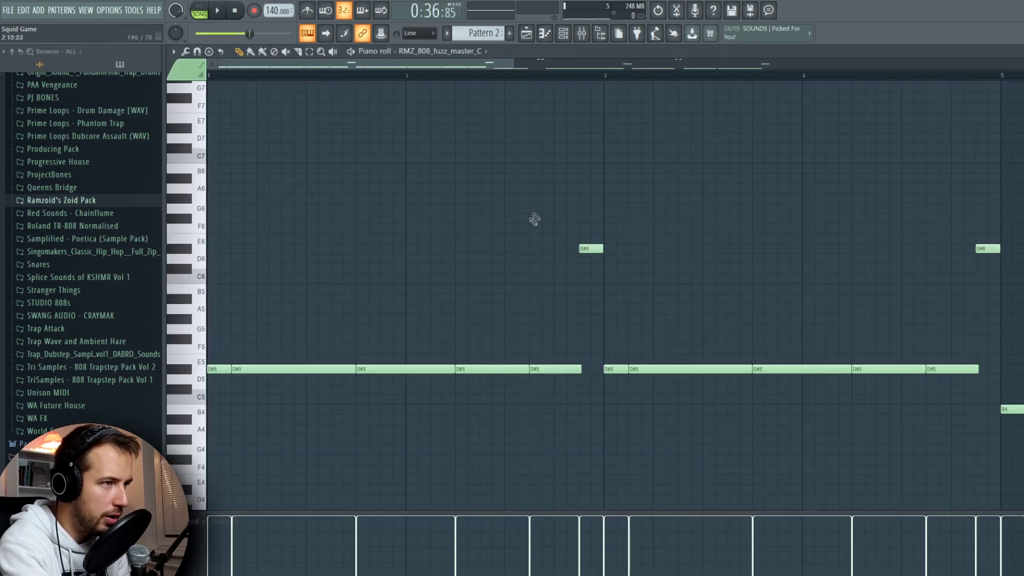
{"action": "left_click_drag", "start_coordinate": [558, 139], "coordinate": [558, 117]}
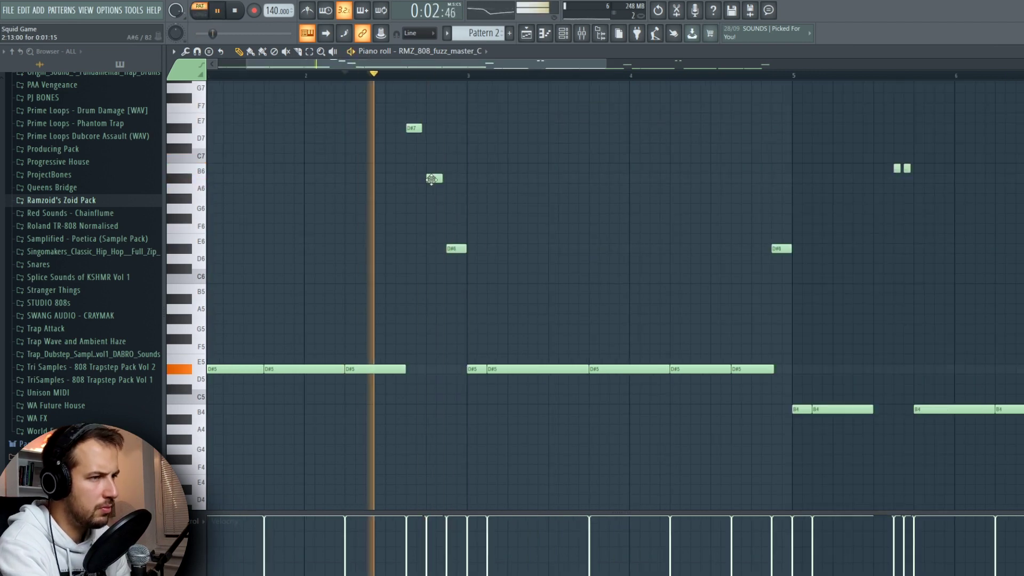
{"action": "left_click_drag", "start_coordinate": [432, 179], "coordinate": [434, 167]}
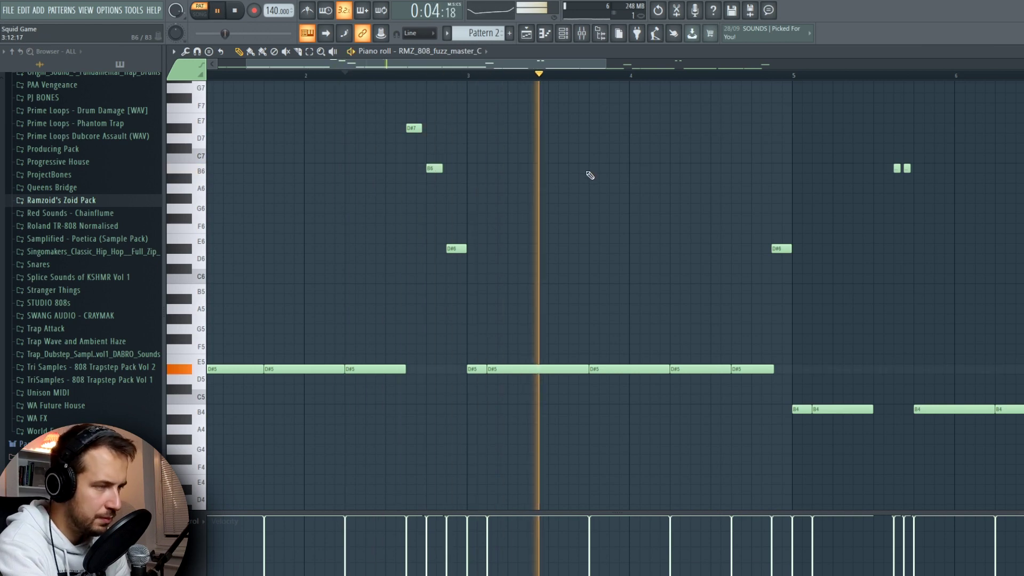
{"action": "key", "text": "space"}
{"action": "key", "text": "l"}
{"action": "key", "text": "space"}
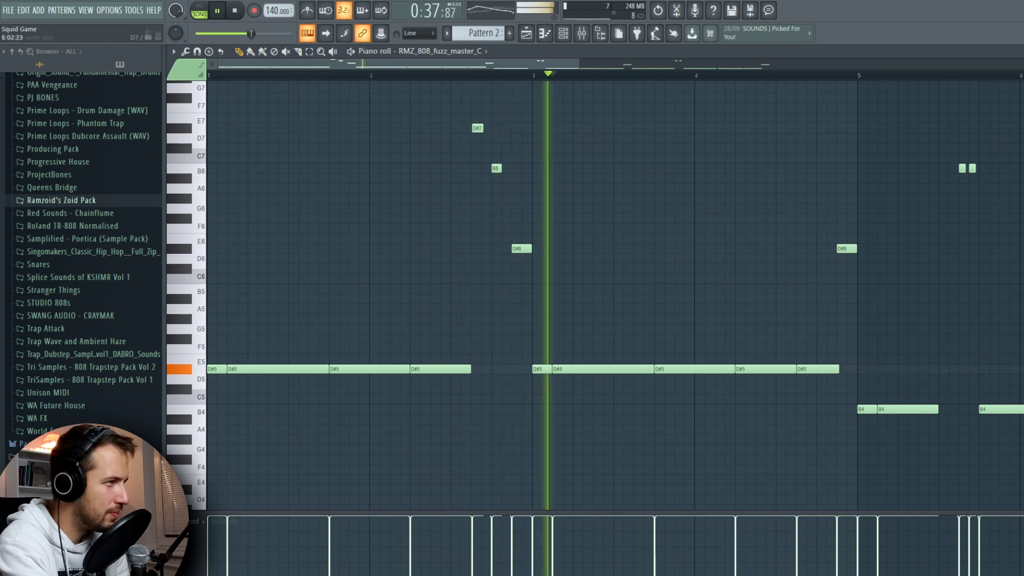
{"action": "key", "text": "space"}
{"action": "key", "text": "Escape"}
- Select the playlist range around the end of bar 22 and add Fruity WaveShaper to slot 2 of the 808's mixer track
{"action": "left_click_drag", "start_coordinate": [763, 83], "coordinate": [755, 80]}
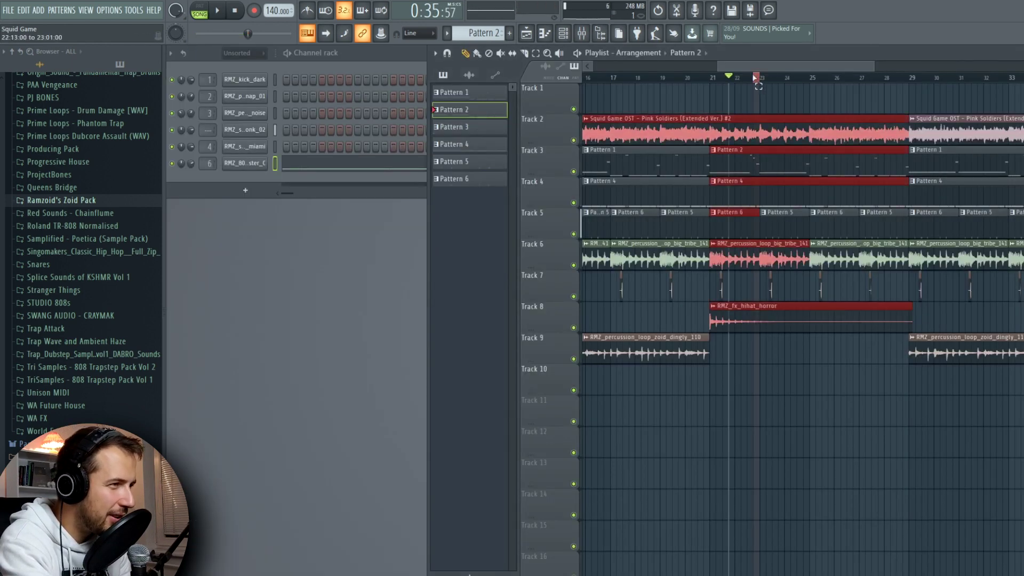
{"action": "scroll", "coordinate": [755, 80], "scroll_direction": "up", "scroll_amount": 3}
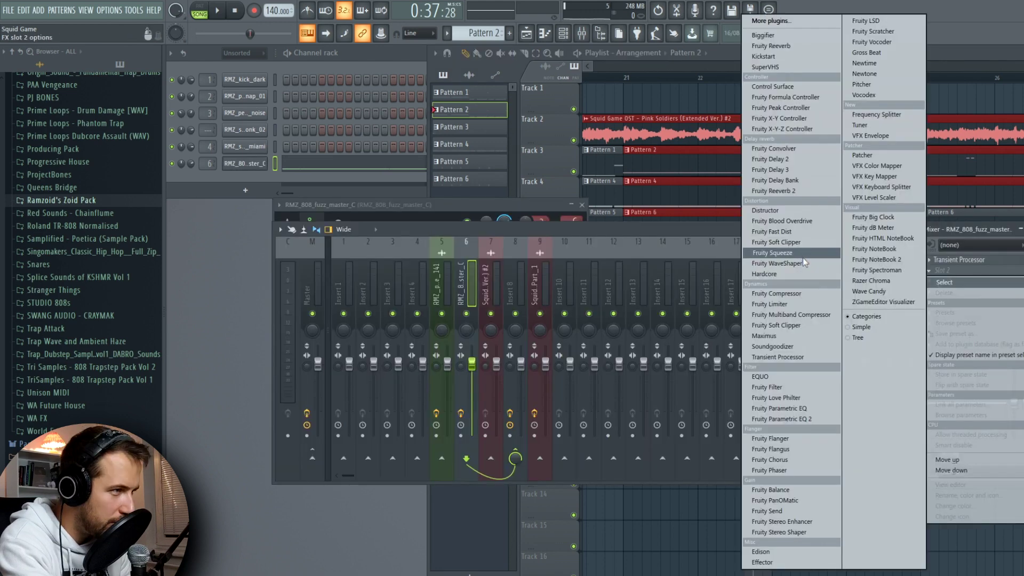
{"action": "left_click", "coordinate": [885, 59]}
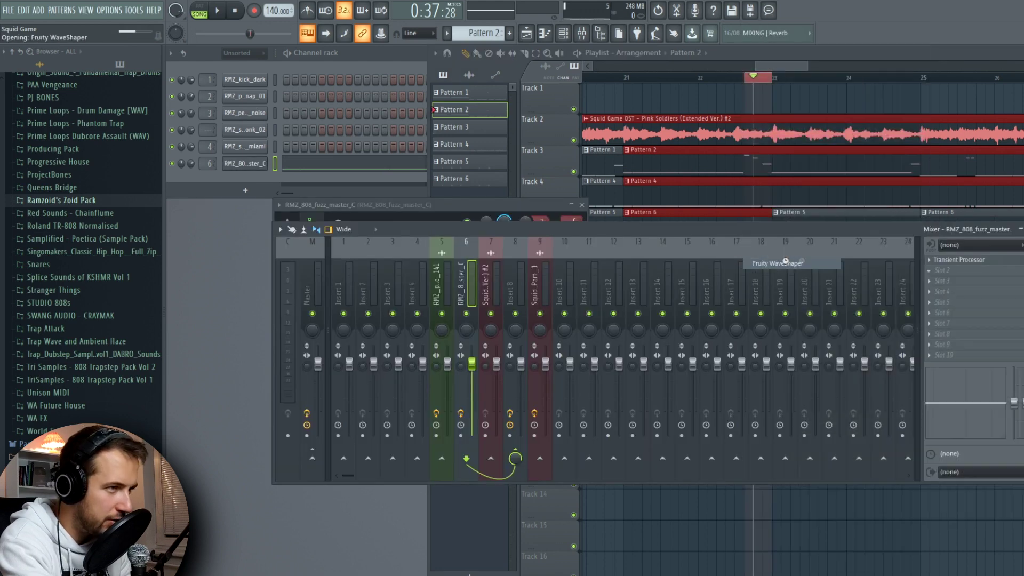
- Shape the WaveShaper curve by moving its middle point and lowering the tension between points 2 and 3 while auditioning the 808
{"action": "left_click_drag", "start_coordinate": [352, 308], "coordinate": [350, 217]}
{"action": "key", "text": "space"}
{"action": "key", "text": "space"}
{"action": "key", "text": "space"}
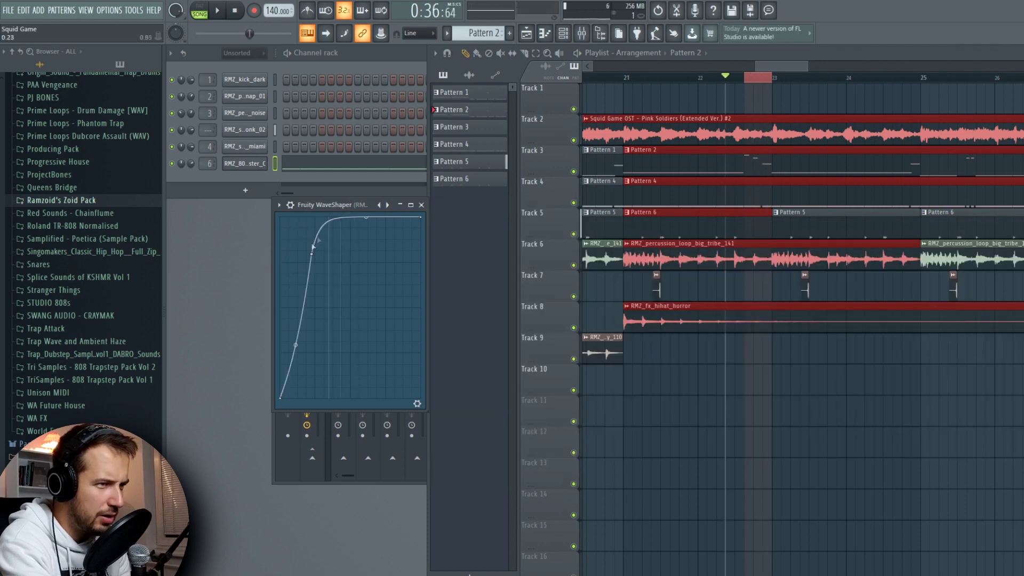
{"action": "left_click_drag", "start_coordinate": [312, 250], "coordinate": [315, 258]}
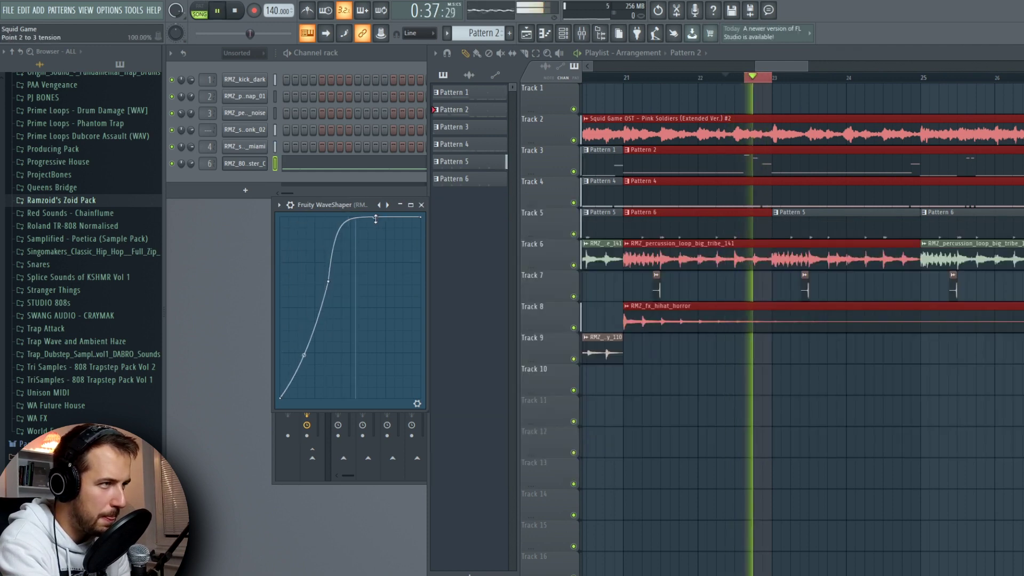
{"action": "left_click_drag", "start_coordinate": [374, 218], "coordinate": [374, 243]}
{"action": "key", "text": "space"}
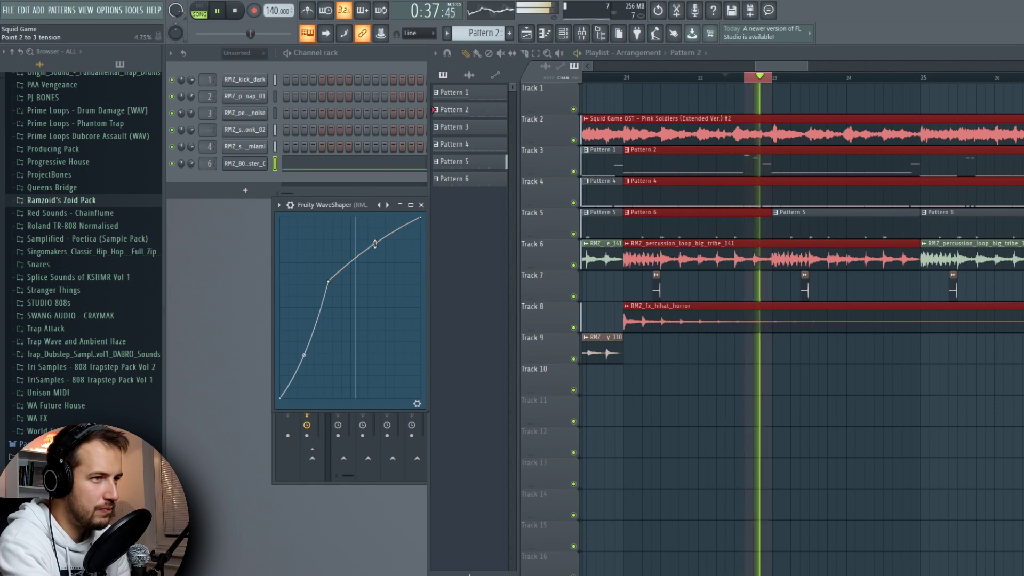
{"action": "key", "text": "space"}
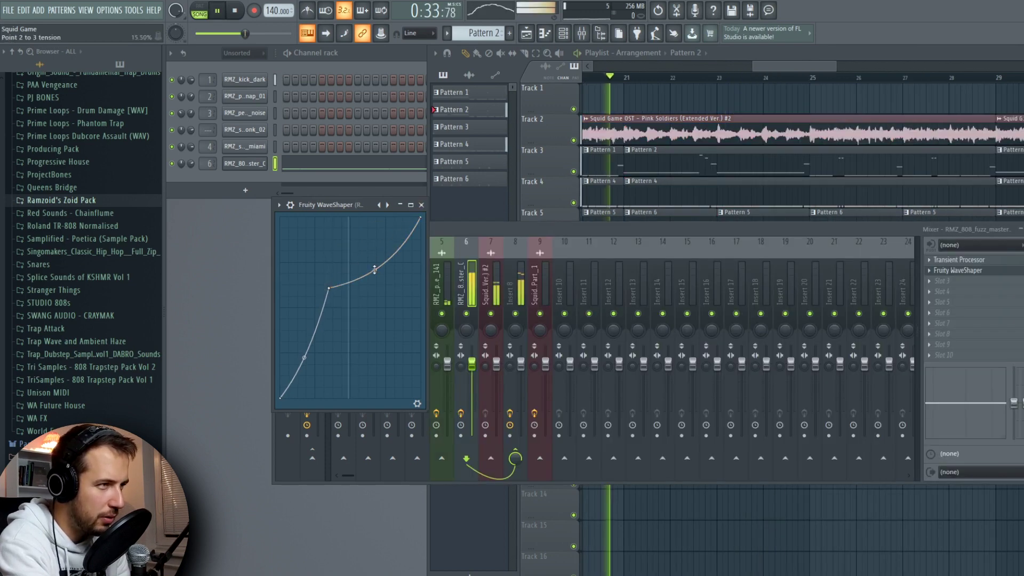
{"action": "left_click", "coordinate": [1022, 271]}
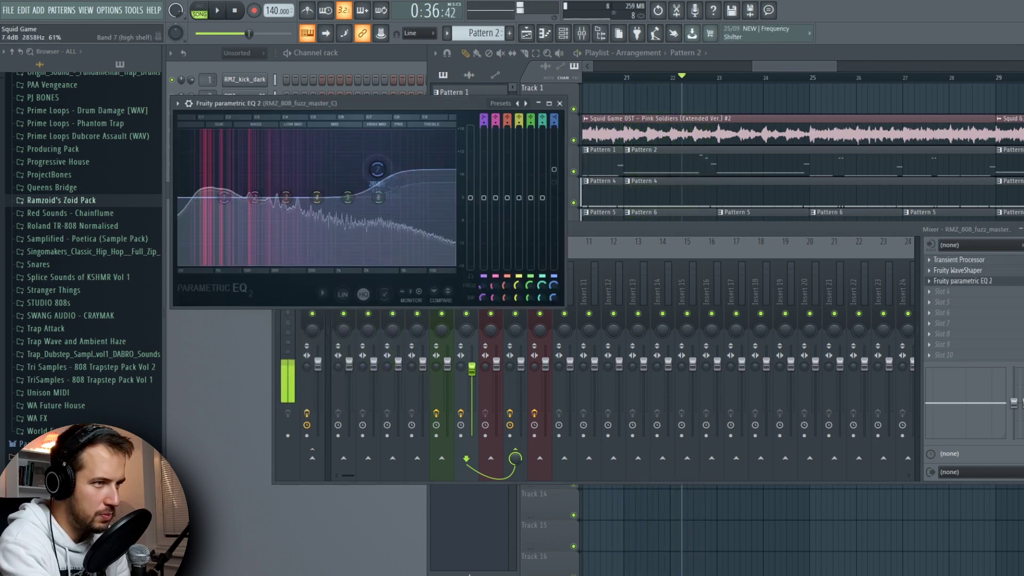
- Flatten band 7 and boost the treble with band 6 of the 808's Fruity Parametric EQ 2, audition it, and close the mixer
{"action": "mouse_move", "coordinate": [378, 197]}
{"action": "left_mouse_down"}
{"action": "mouse_move", "coordinate": [384, 153]}
{"action": "mouse_move", "coordinate": [438, 153]}
{"action": "mouse_move", "coordinate": [434, 174]}
{"action": "mouse_move", "coordinate": [363, 162]}
{"action": "mouse_move", "coordinate": [291, 169]}
{"action": "mouse_move", "coordinate": [389, 197]}
{"action": "left_mouse_up"}
{"action": "key", "text": "space"}
{"action": "key", "text": "space"}
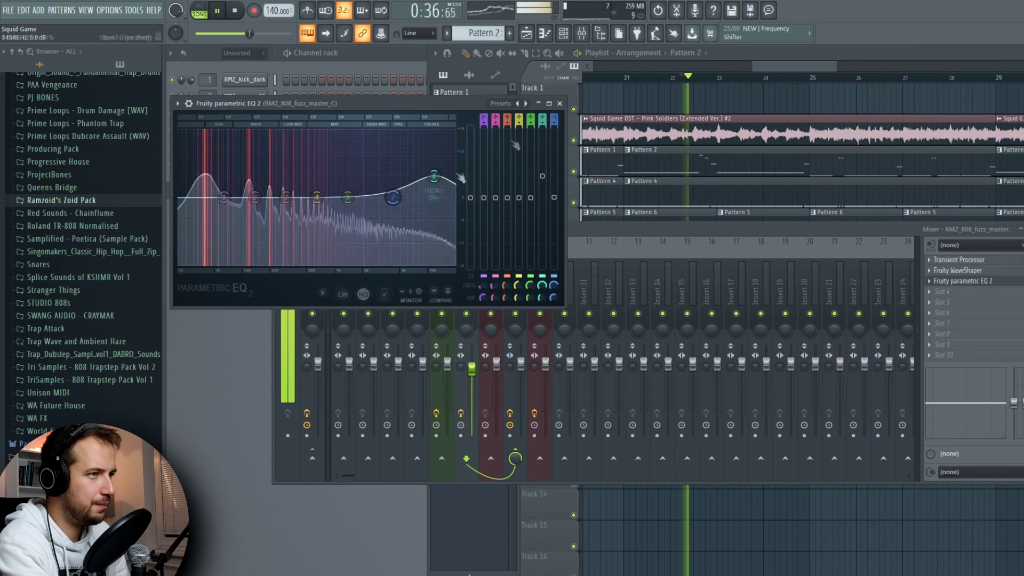
{"action": "left_click", "coordinate": [560, 103]}
{"action": "key", "text": "F9"}
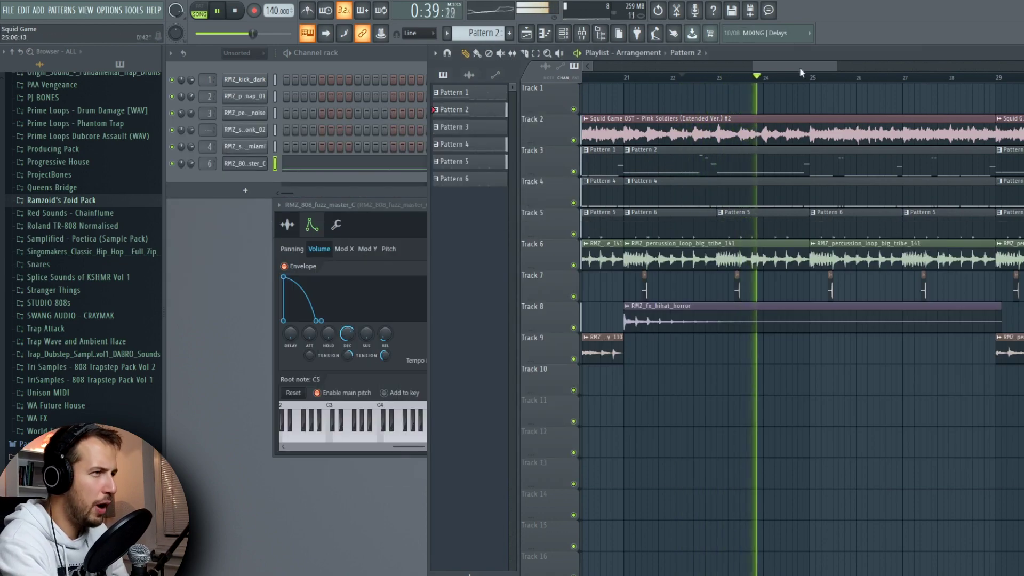
- Add Hi-Hat NY 01 and Hi-Hat Godfather 01 from the Gold Class Audio pack and lay them out as Pattern 7 on Track 11 from bar 21
{"action": "scroll", "coordinate": [789, 84], "scroll_direction": "down", "scroll_amount": 3}
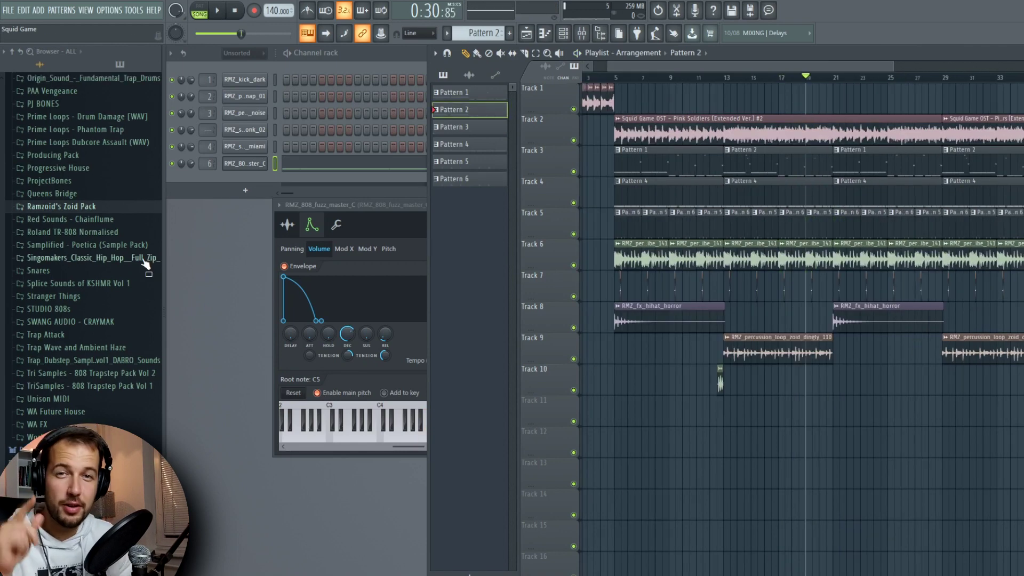
{"action": "scroll", "coordinate": [94, 221], "scroll_direction": "up", "scroll_amount": 10}
{"action": "left_click", "coordinate": [56, 276]}
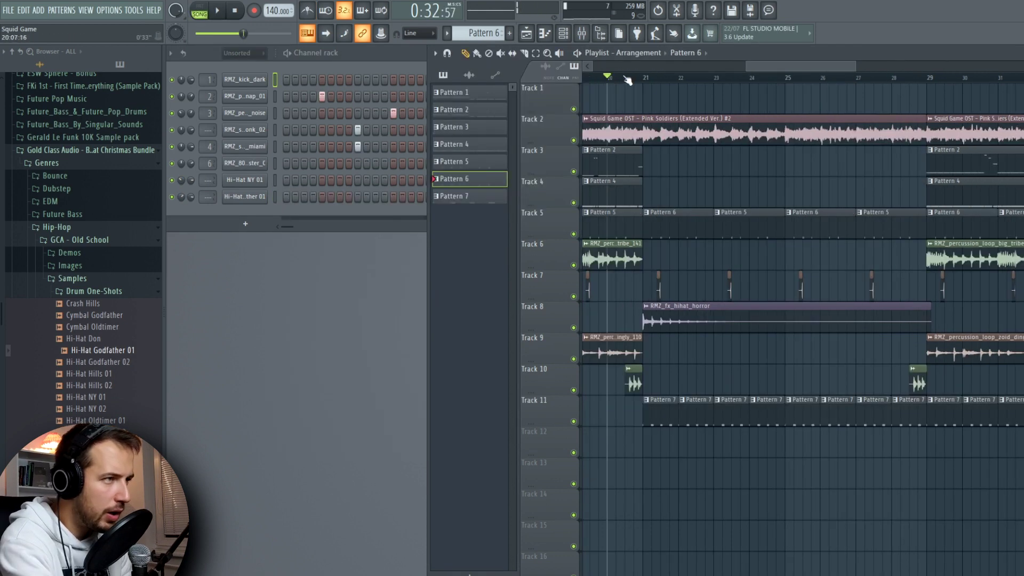
- Try removing the Pattern 6 clip at bar 21 on Track 5 and audition the arrangement without it
{"action": "right_click", "coordinate": [687, 235]}
{"action": "key", "text": "space"}
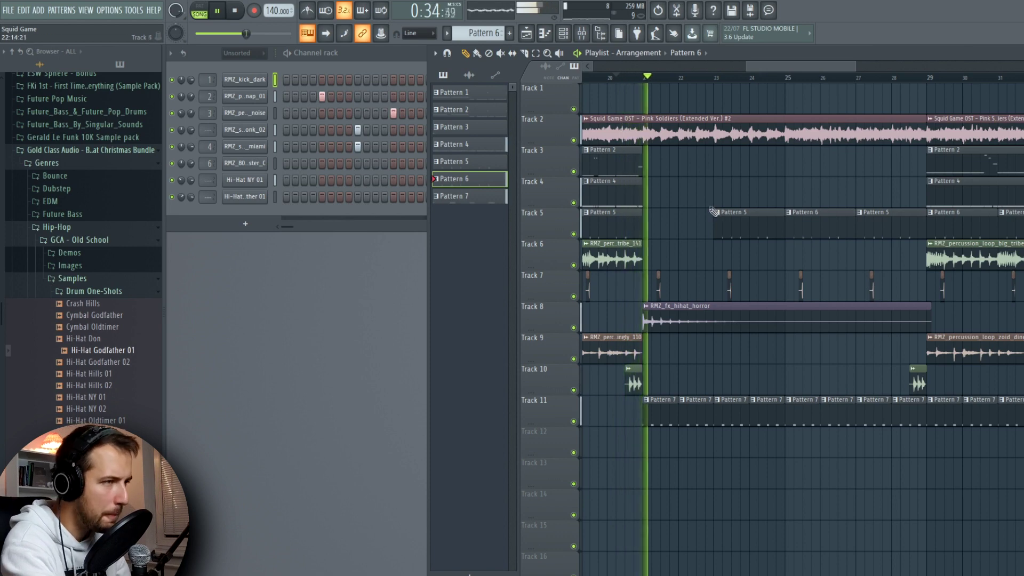
{"action": "key", "text": "ctrl+z"}
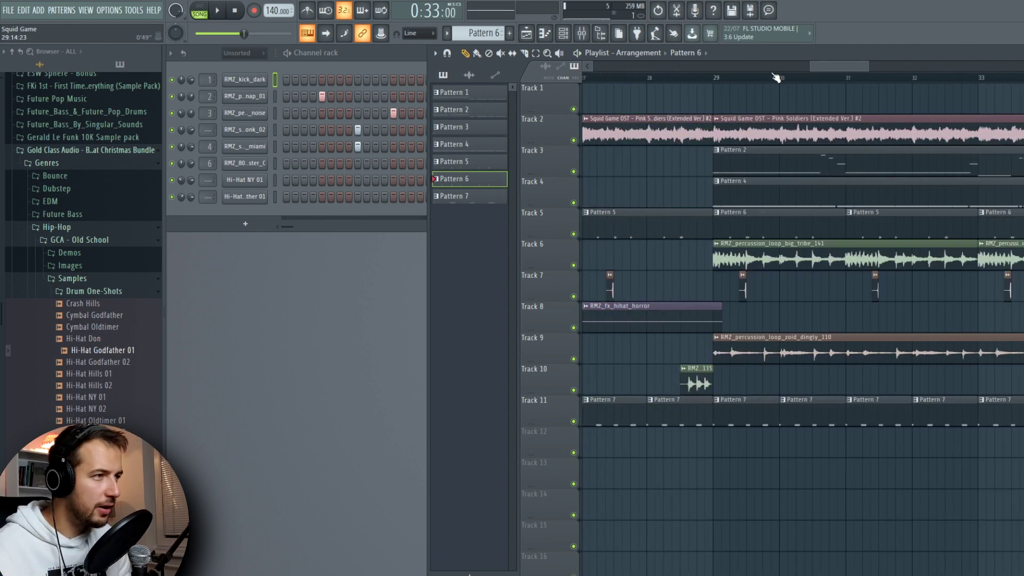
- Make the Pink Soldiers clip starting at bar 29 on Track 2 unique and check its sampler settings
{"action": "mouse_move", "coordinate": [825, 69]}
{"action": "left_mouse_down"}
{"action": "mouse_move", "coordinate": [786, 83]}
{"action": "mouse_move", "coordinate": [827, 73]}
{"action": "left_mouse_up"}
{"action": "scroll", "coordinate": [801, 76], "scroll_direction": "down", "scroll_amount": 3}
{"action": "left_click", "coordinate": [758, 124]}
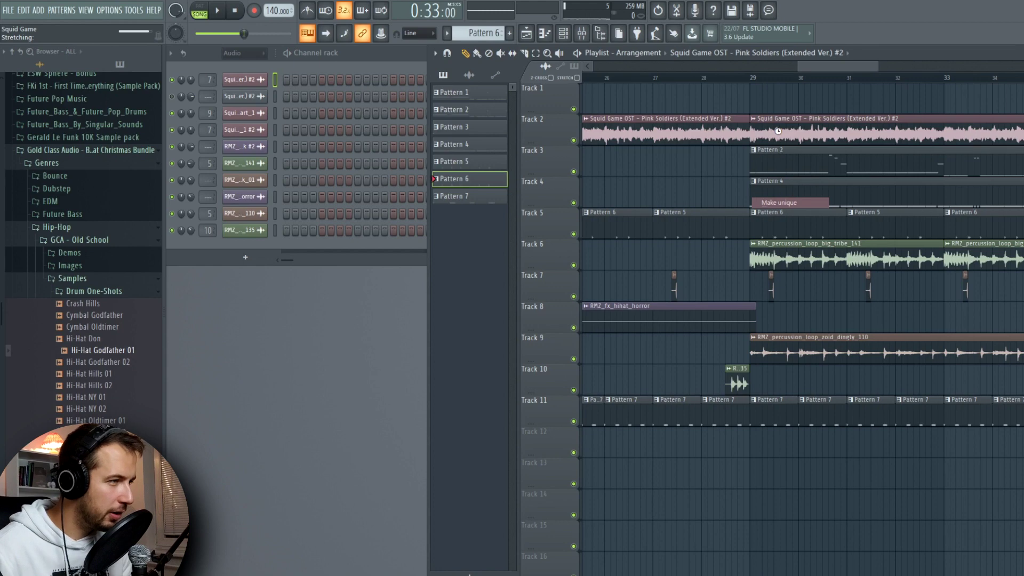
{"action": "double_click", "coordinate": [802, 118]}
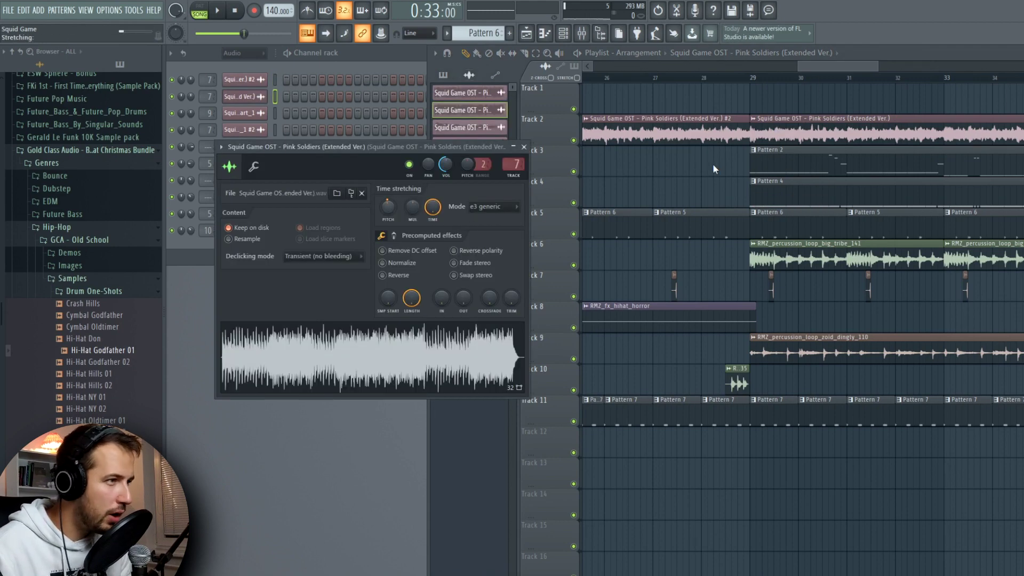
{"action": "left_click", "coordinate": [525, 147]}
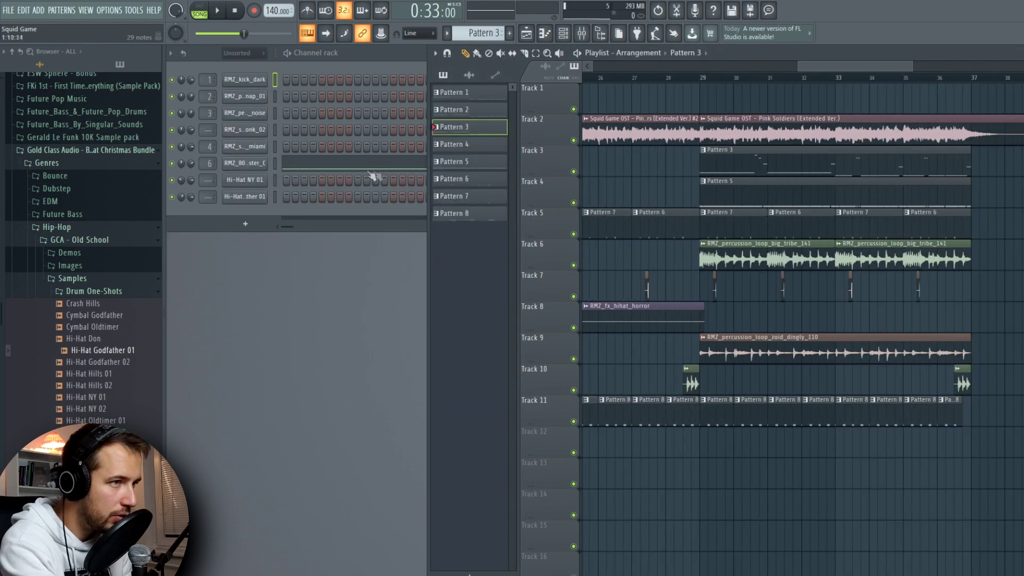
- Transpose the 808 notes of Pattern 3 up a semitone and audition the transition into bar 29
{"action": "key", "text": "F7"}
{"action": "key", "text": "shift+Up"}
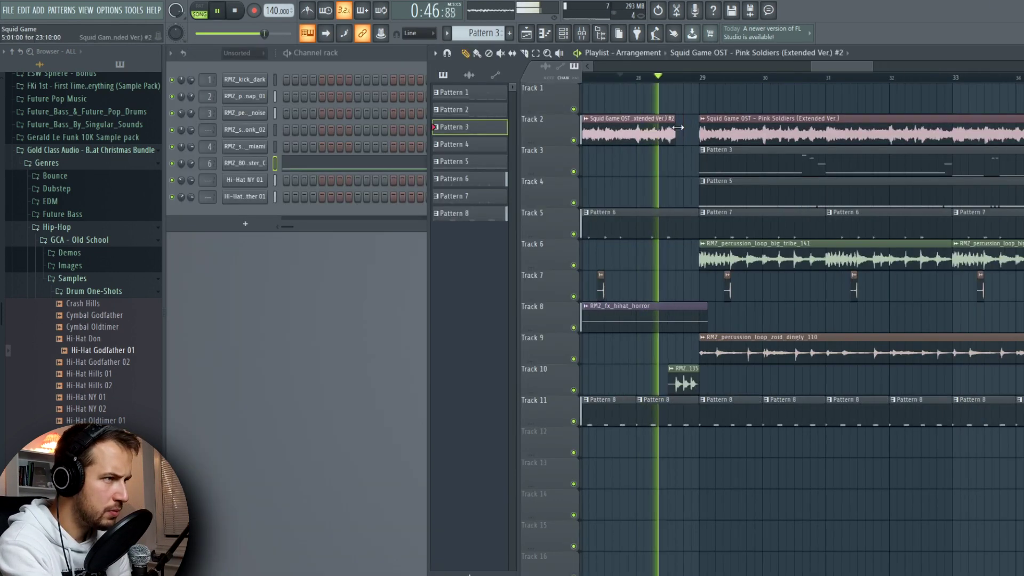
{"action": "scroll", "coordinate": [689, 83], "scroll_direction": "down", "scroll_amount": 2}
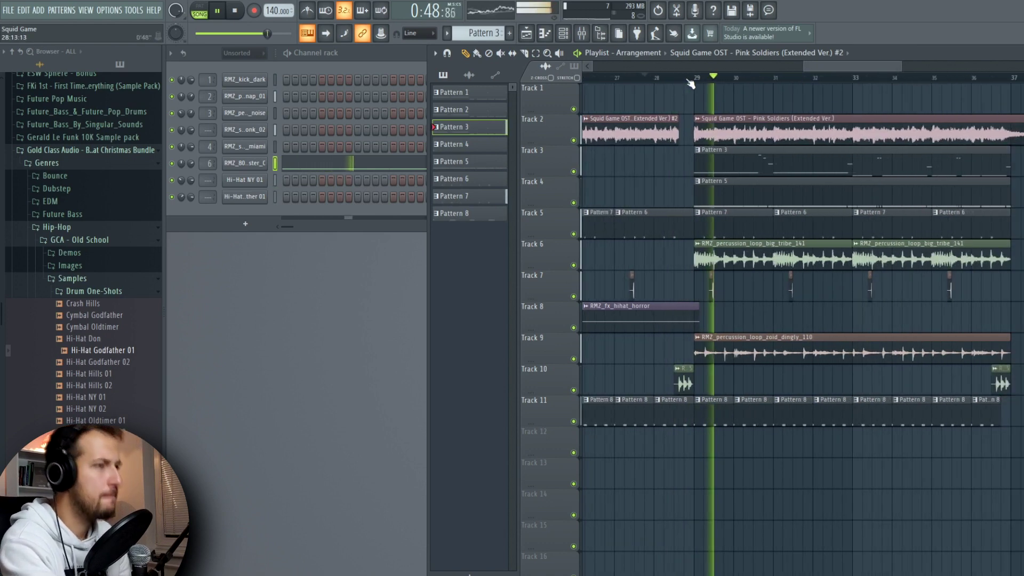
- Set the pitch shift of the unique Pink Soldiers clip at bar 29 to -100 cents and replay the transition
{"action": "double_click", "coordinate": [721, 133]}
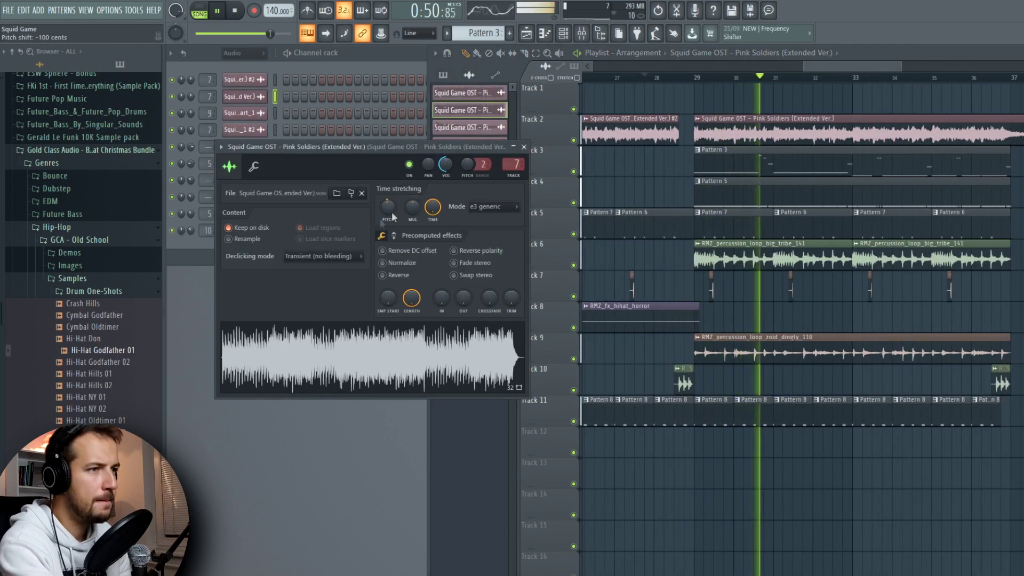
{"action": "key", "text": "space"}
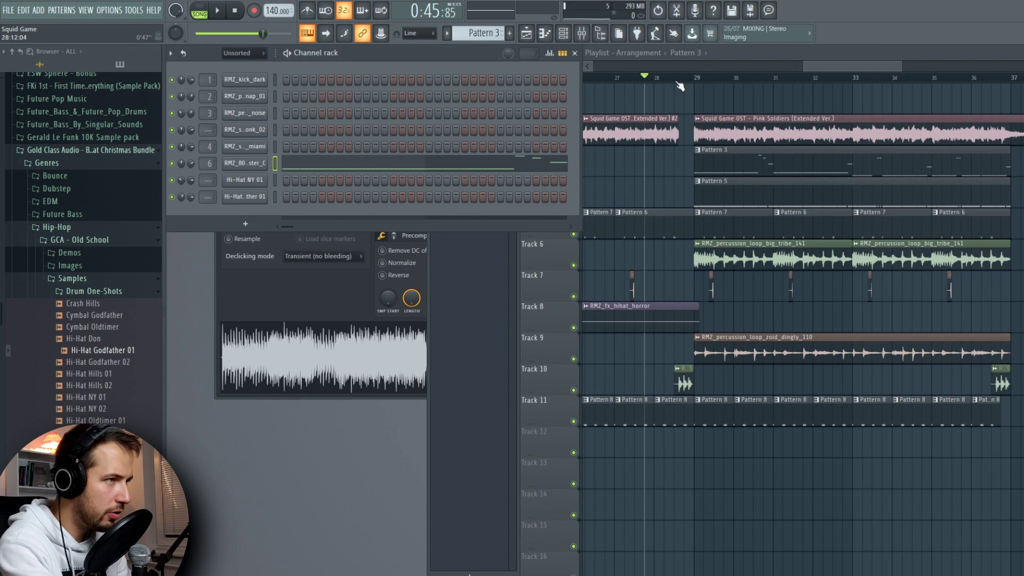
{"action": "key", "text": "space"}
{"action": "scroll", "coordinate": [663, 83], "scroll_direction": "up", "scroll_amount": 2}
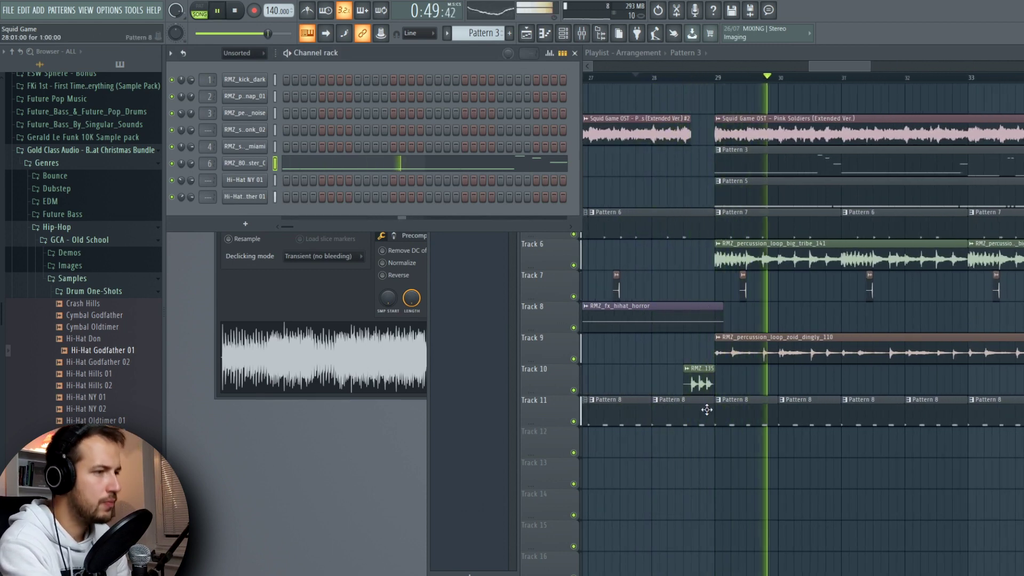
- Shorten the Pattern 8 clip just before bar 29 on Track 11 and extend the preceding Pink Soldiers clip to bar 29
{"action": "left_click", "coordinate": [699, 407]}
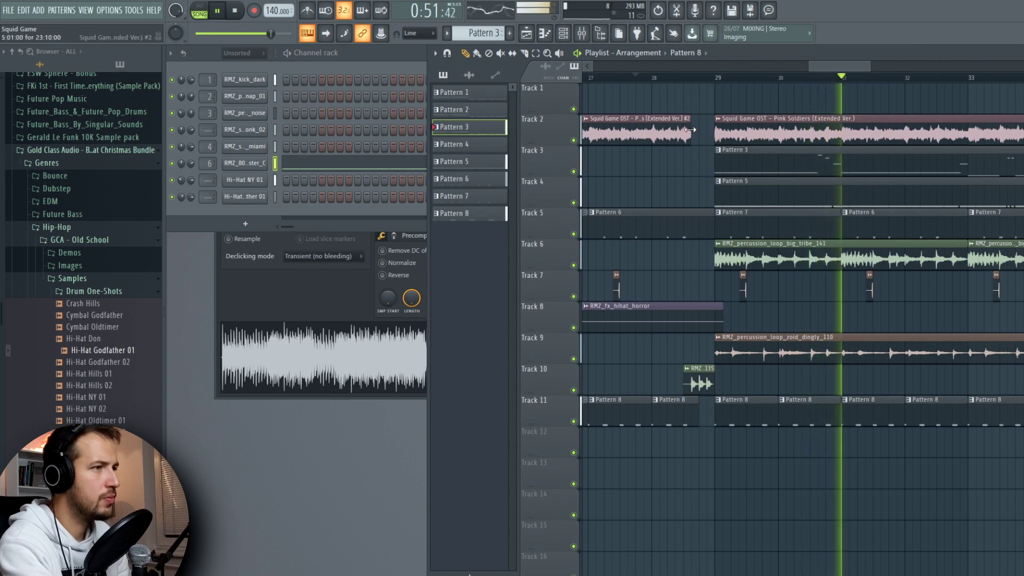
{"action": "left_click_drag", "start_coordinate": [691, 131], "coordinate": [715, 131]}
{"action": "key", "text": "space"}
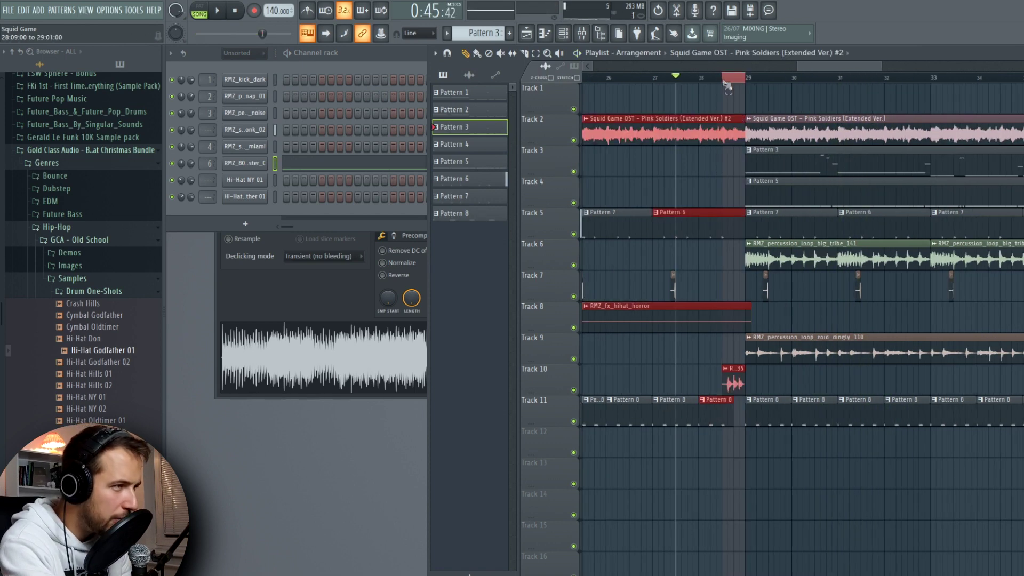
- Add Gross Beat to slot 1 of the Pink Soldiers #2 mixer track and load the Basic 8 time preset
{"action": "double_click", "coordinate": [722, 133]}
{"action": "left_click", "coordinate": [582, 35]}
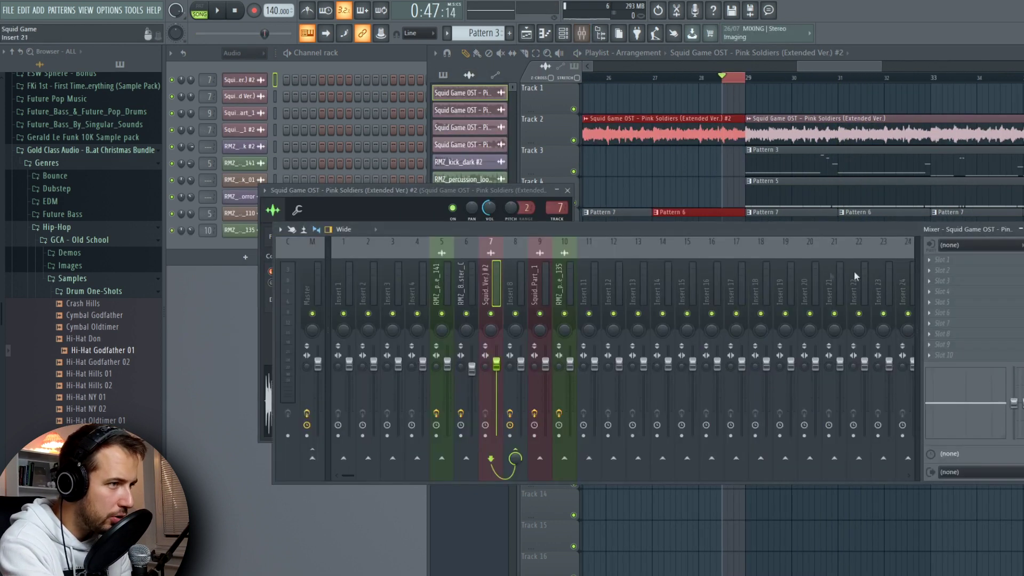
{"action": "left_click", "coordinate": [934, 261]}
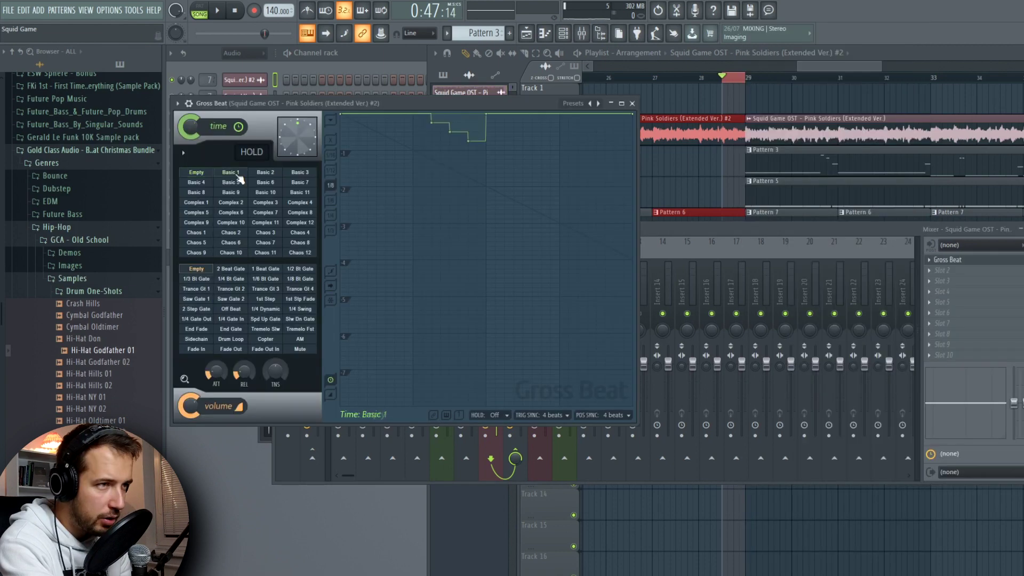
{"action": "left_click", "coordinate": [299, 172]}
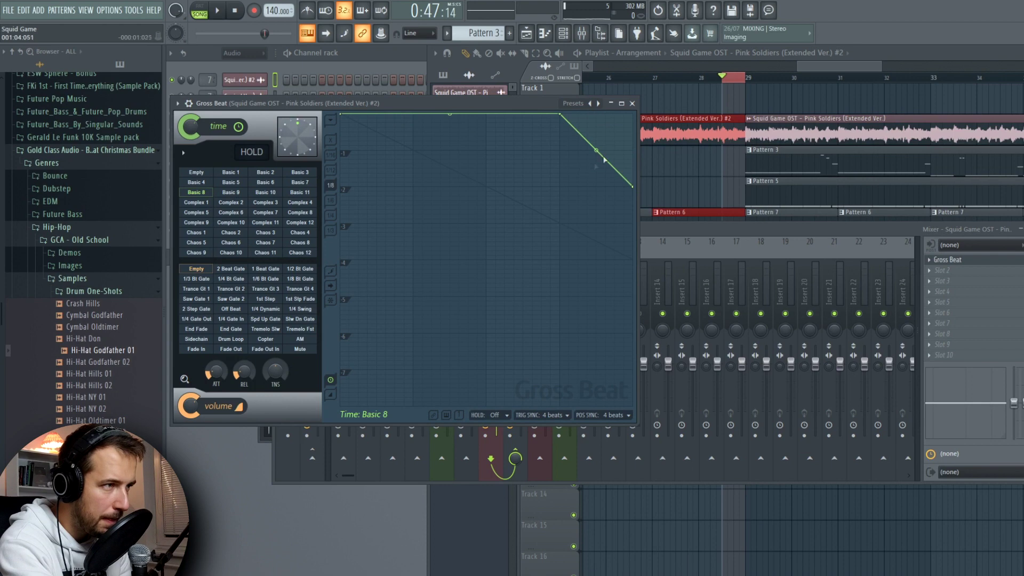
- Create an automation clip for Gross Beat's mix level, raise it around the end of bar 28, and audition the effect
{"action": "right_click", "coordinate": [975, 260]}
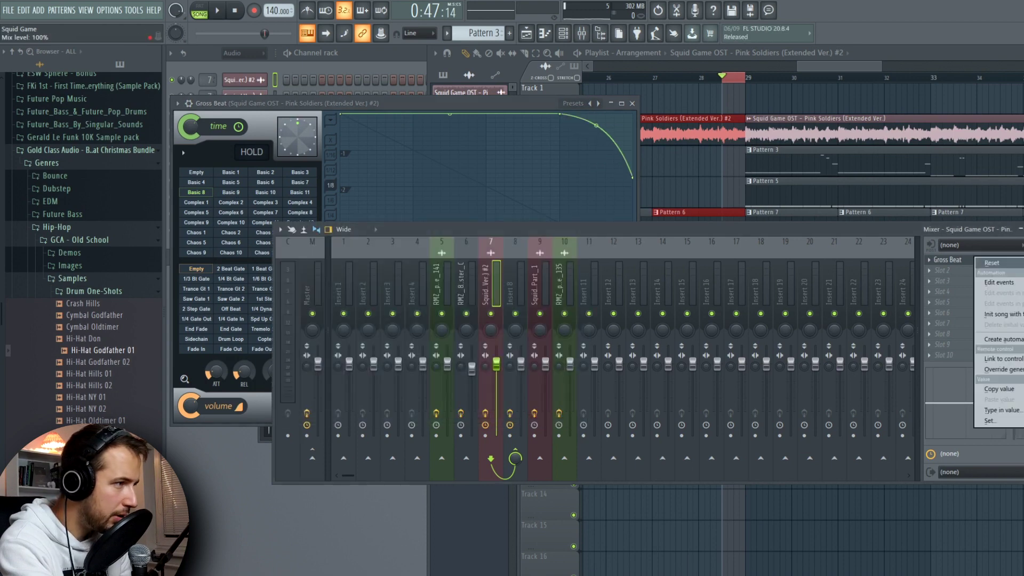
{"action": "left_click", "coordinate": [1016, 341]}
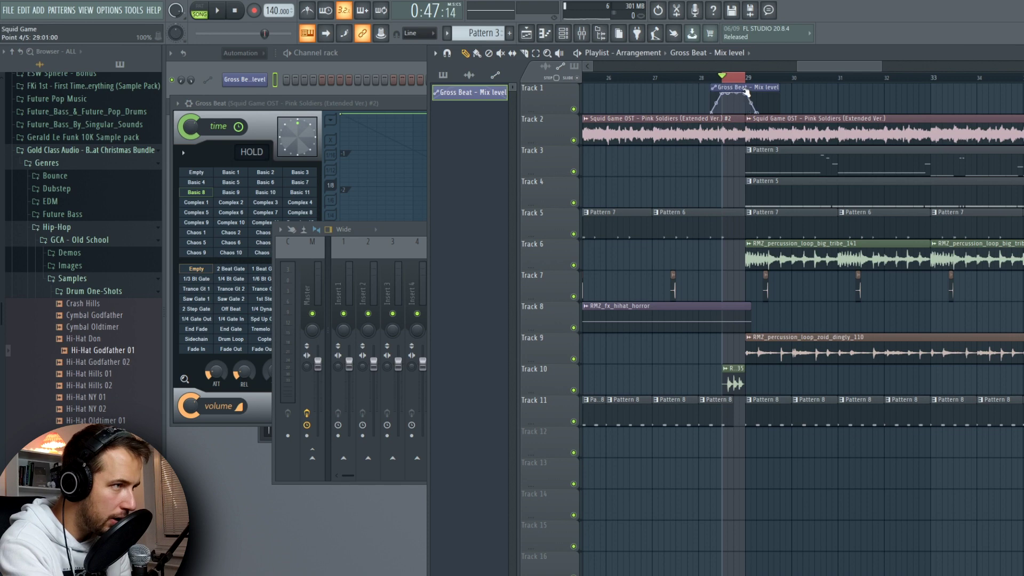
{"action": "key", "text": "space"}
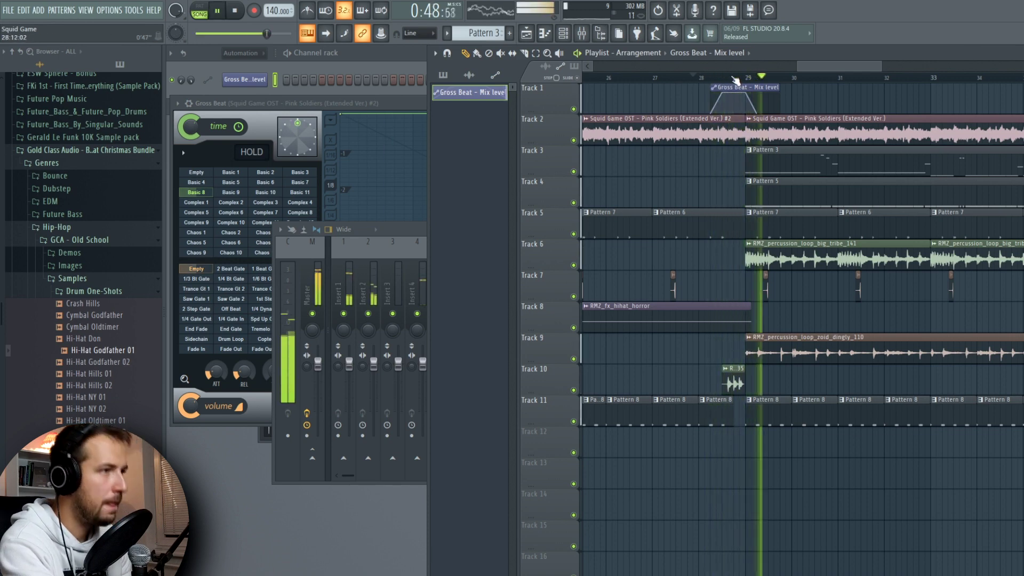
{"action": "scroll", "coordinate": [735, 80], "scroll_direction": "down", "scroll_amount": 2}
{"action": "key", "text": "space"}
- Move point 2 of Gross Beat's time curve back to the first beat line for a longer slowdown and audition it
{"action": "left_click", "coordinate": [411, 103]}
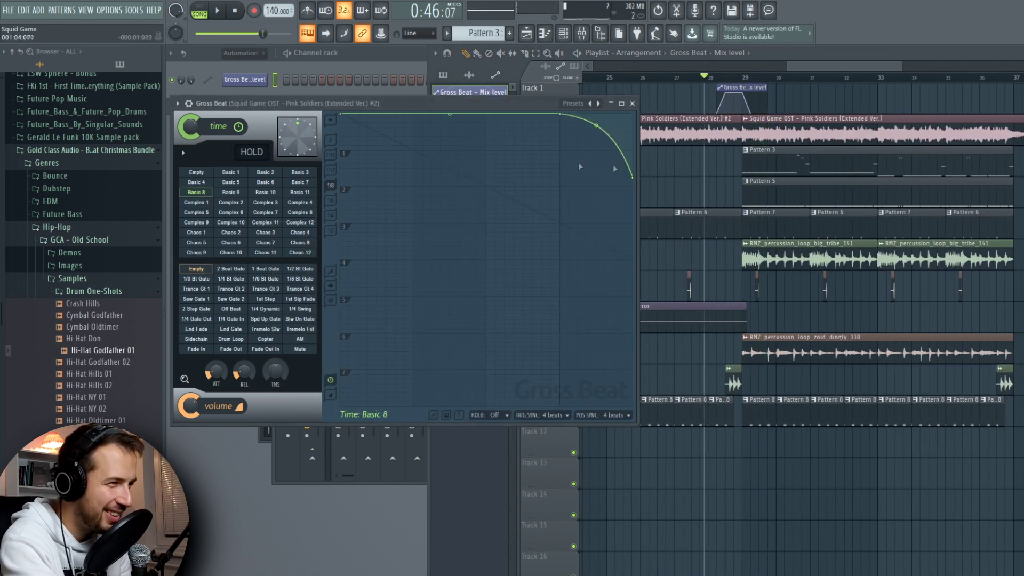
{"action": "key", "text": "space"}
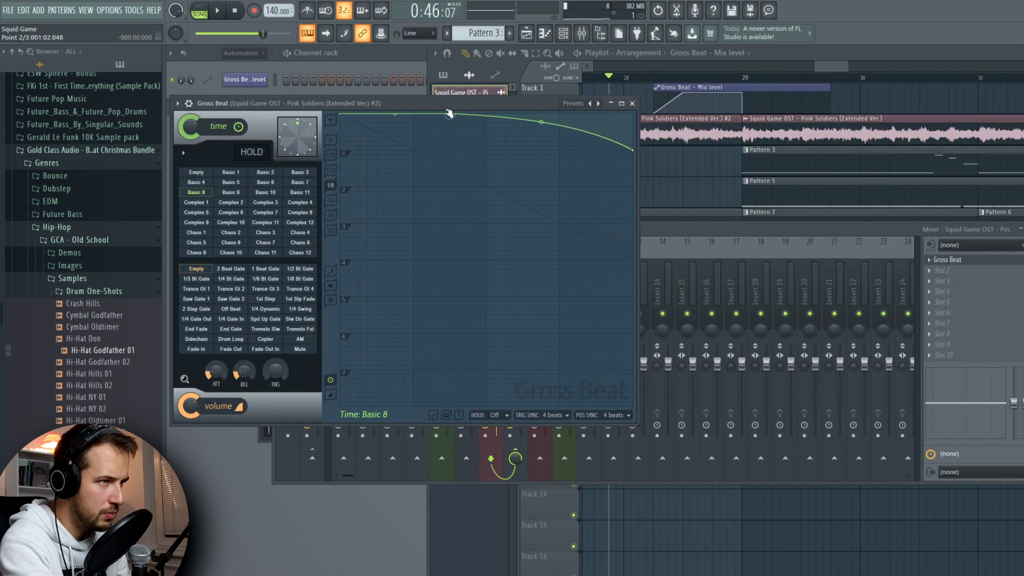
{"action": "left_click_drag", "start_coordinate": [449, 113], "coordinate": [413, 113]}
{"action": "key", "text": "space"}
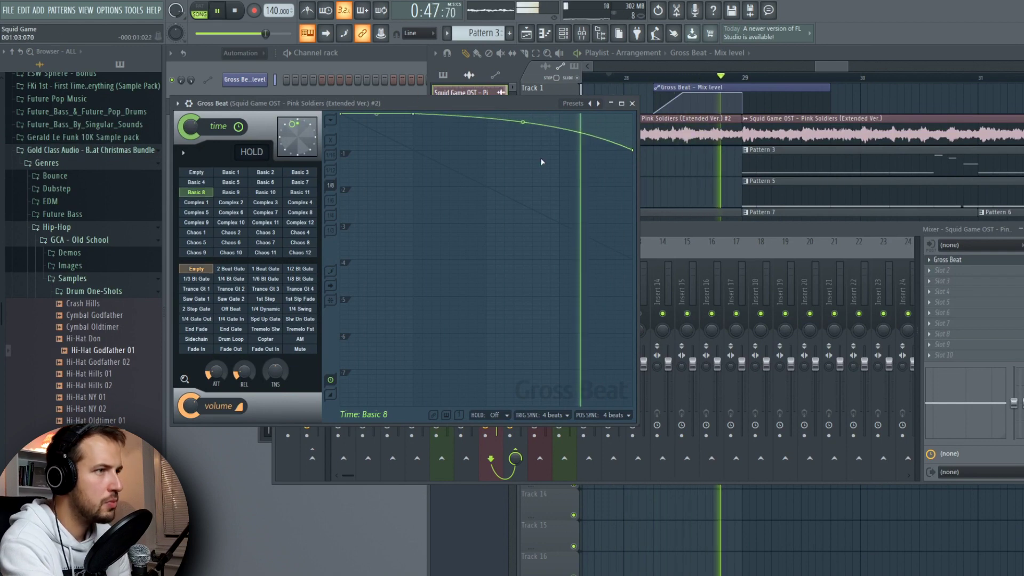
{"action": "left_click", "coordinate": [631, 102]}
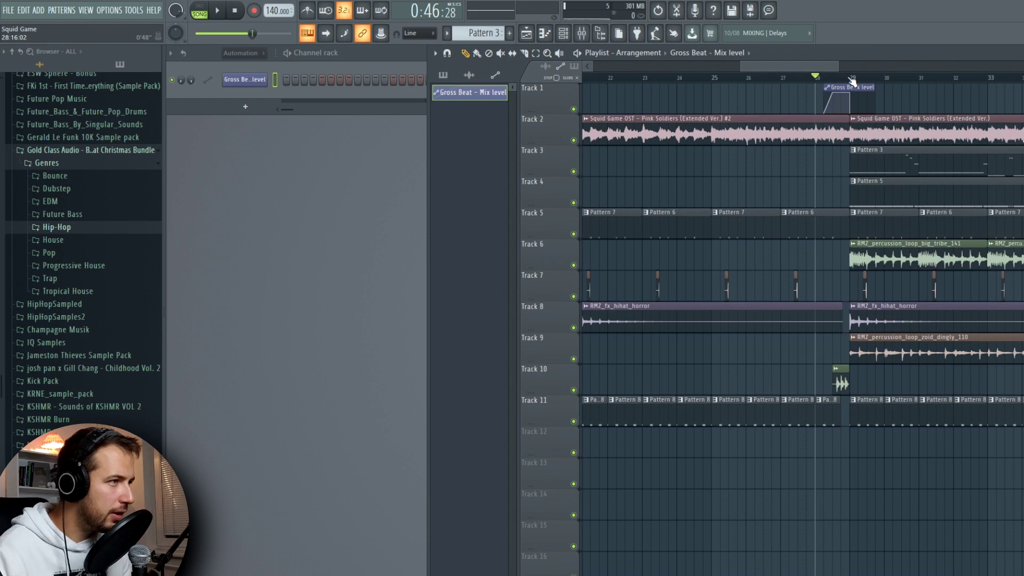
- Build Pattern 9 with the Snare Godfather and Crash Hills one-shots together on step 9
{"action": "left_click_drag", "start_coordinate": [781, 65], "coordinate": [816, 68]}
{"action": "left_click", "coordinate": [768, 79]}
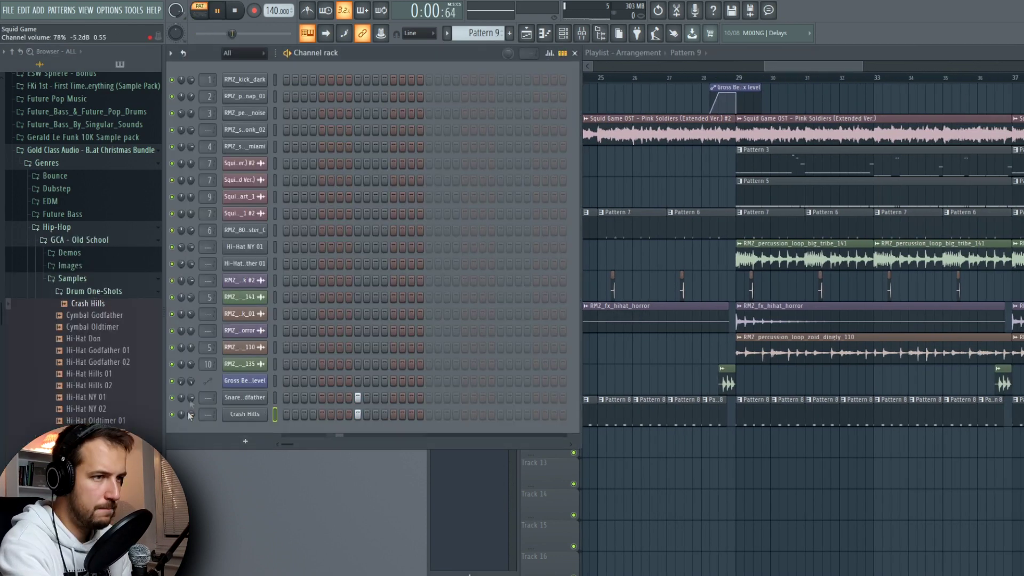
{"action": "left_click", "coordinate": [249, 414]}
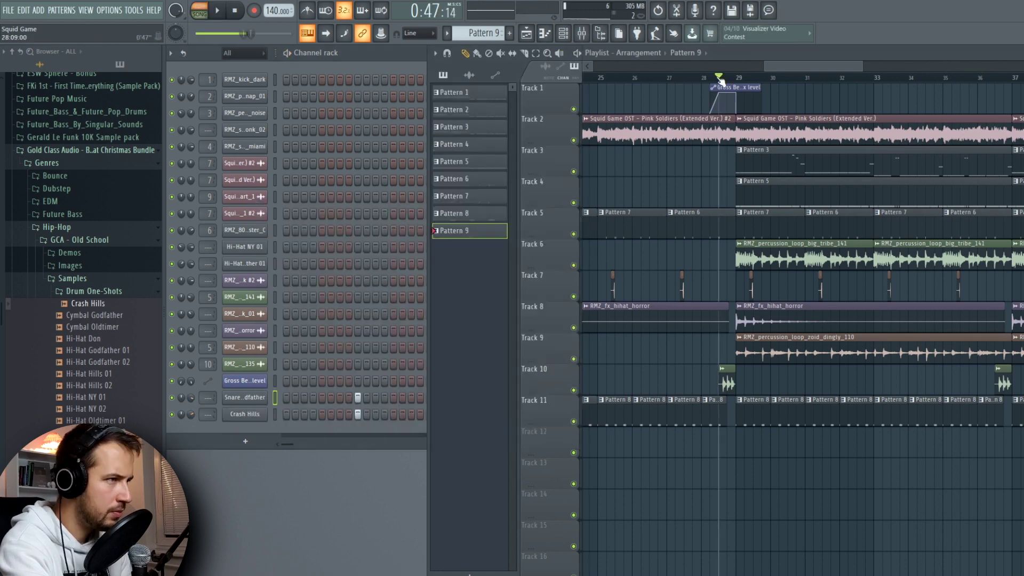
- Place Pattern 9 on Track 12 and duplicate it along the final section from bar 37 to bar 45
{"action": "key", "text": "space"}
{"action": "left_click", "coordinate": [736, 445]}
{"action": "left_click_drag", "start_coordinate": [765, 450], "coordinate": [730, 450]}
{"action": "key", "text": "ctrl+b"}
{"action": "key", "text": "ctrl+b"}
{"action": "key", "text": "ctrl+b"}
{"action": "key", "text": "ctrl+b"}
{"action": "key", "text": "ctrl+b"}
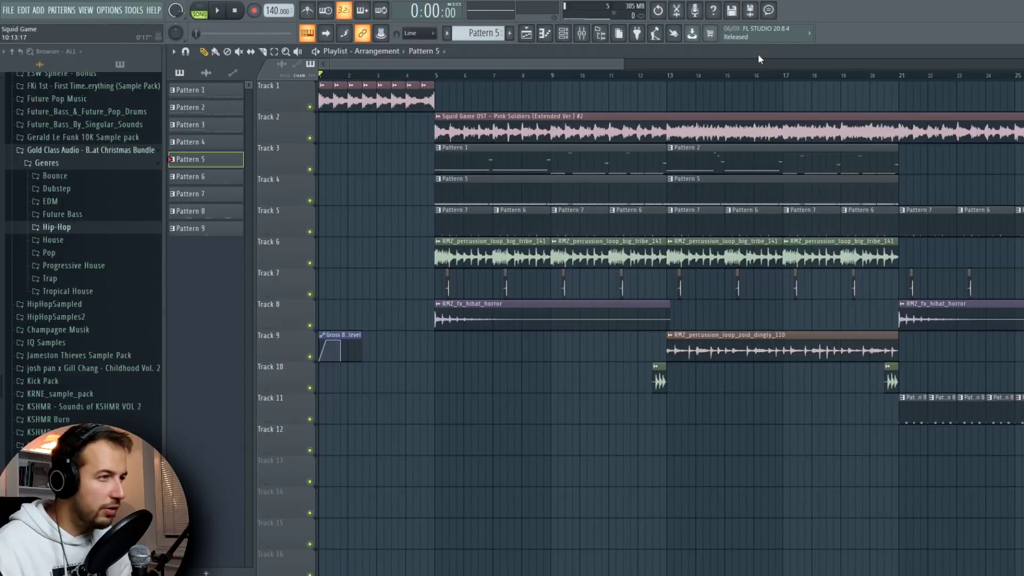
- Recolour all nine patterns orange-red and the audio clips in blue and purple tones
{"action": "right_click", "coordinate": [195, 96]}
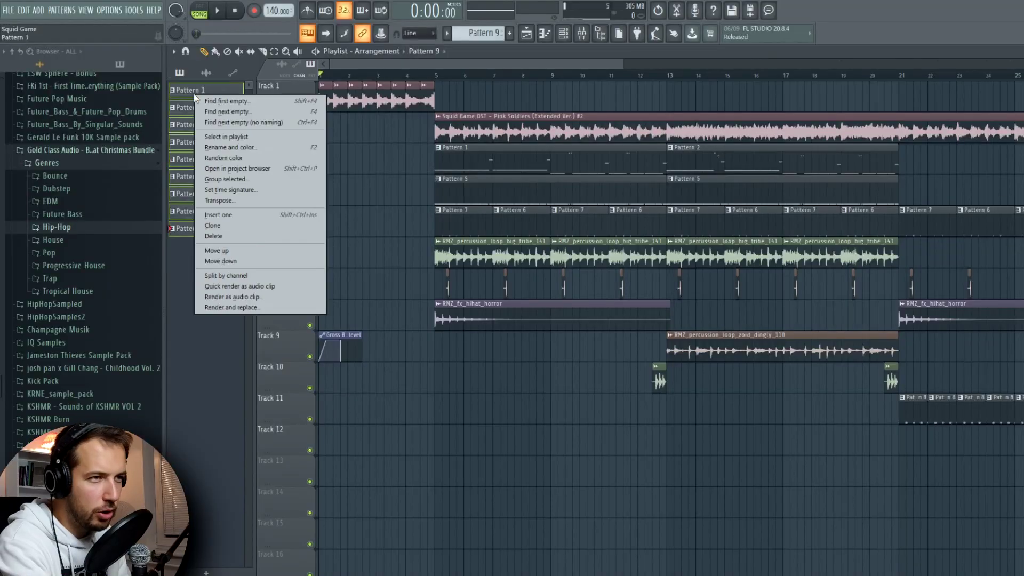
{"action": "left_click", "coordinate": [223, 147]}
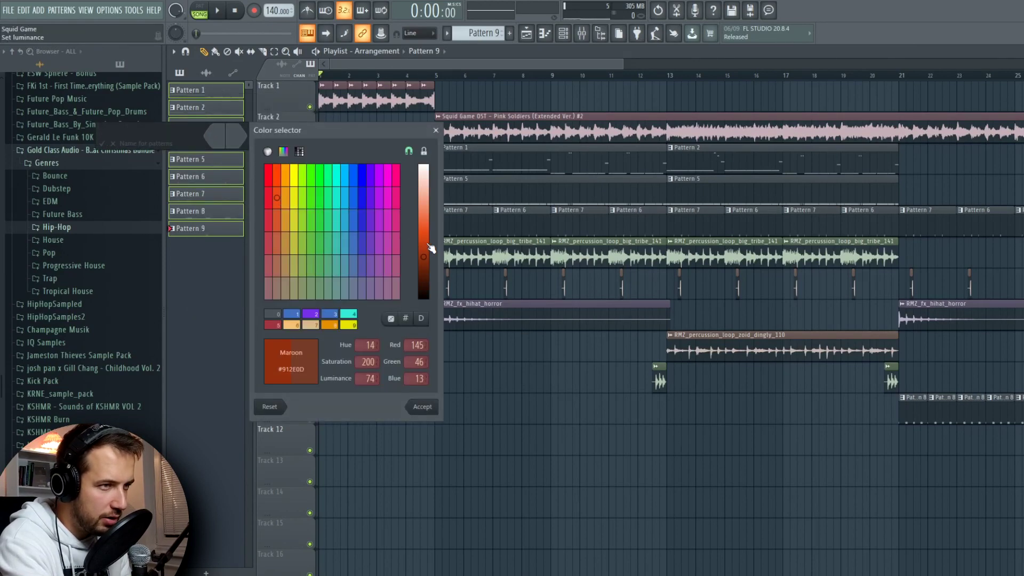
{"action": "left_click", "coordinate": [424, 152]}
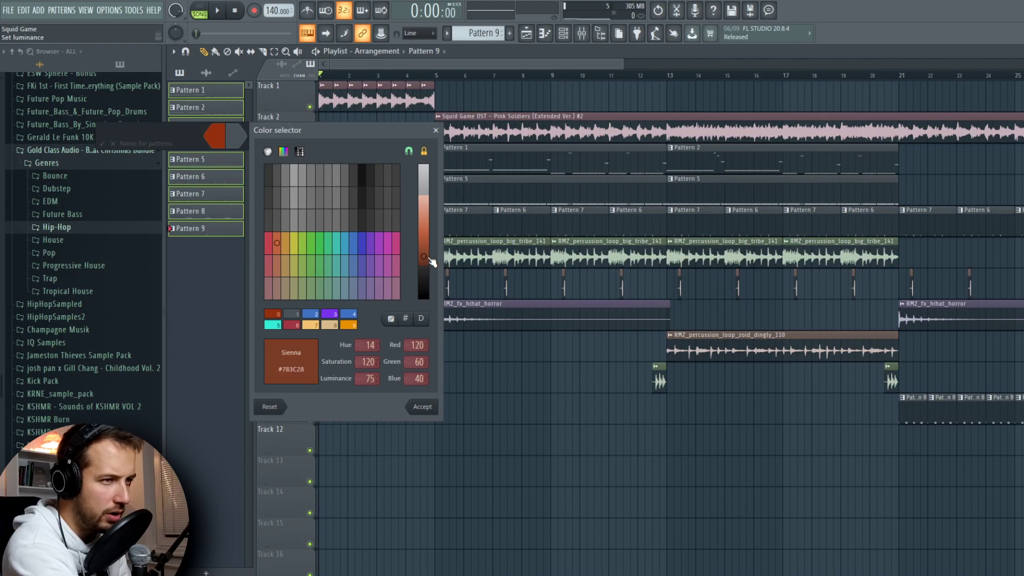
{"action": "key", "text": "Return"}
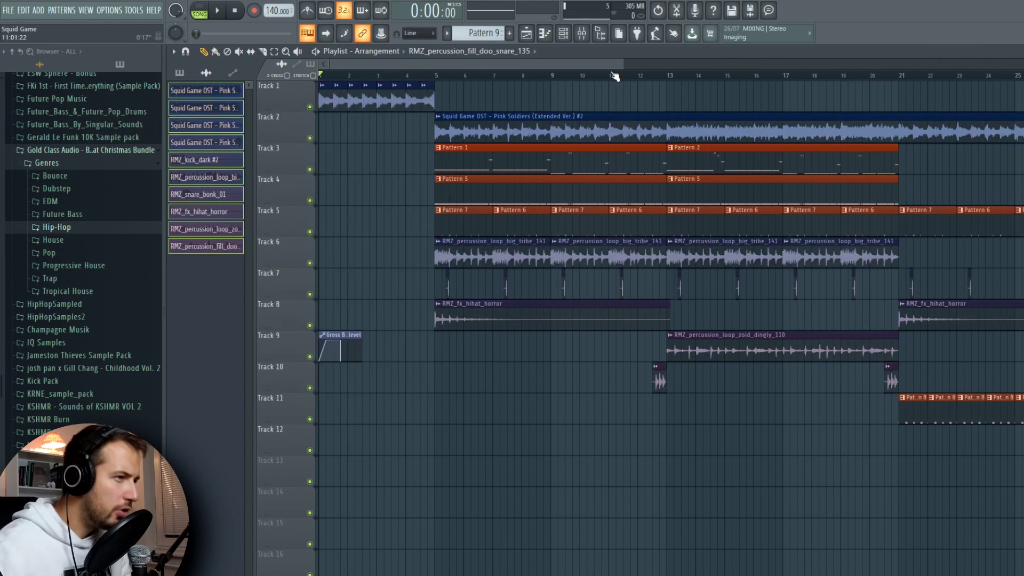
{"action": "scroll", "coordinate": [613, 76], "scroll_direction": "down", "scroll_amount": 4}
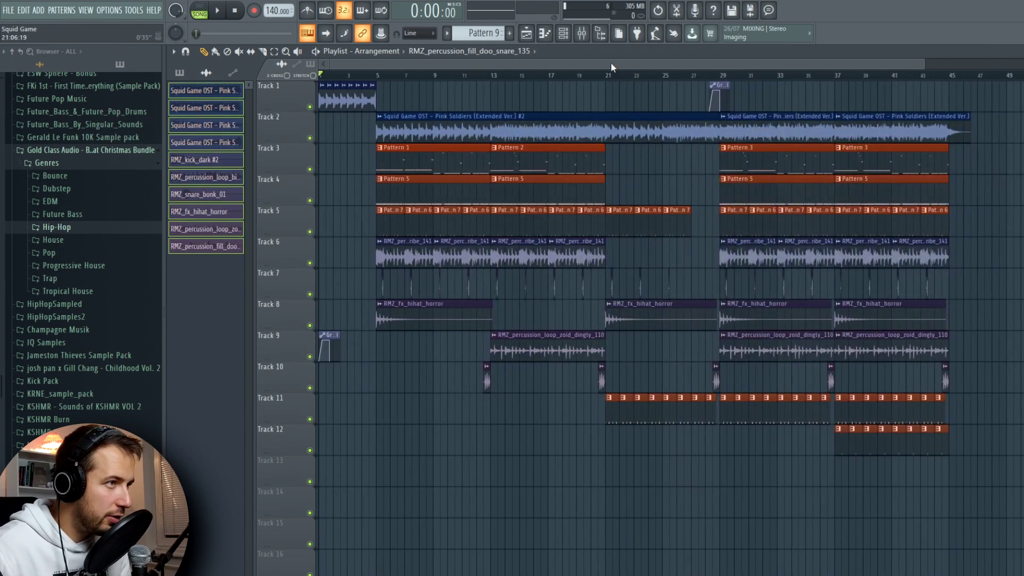
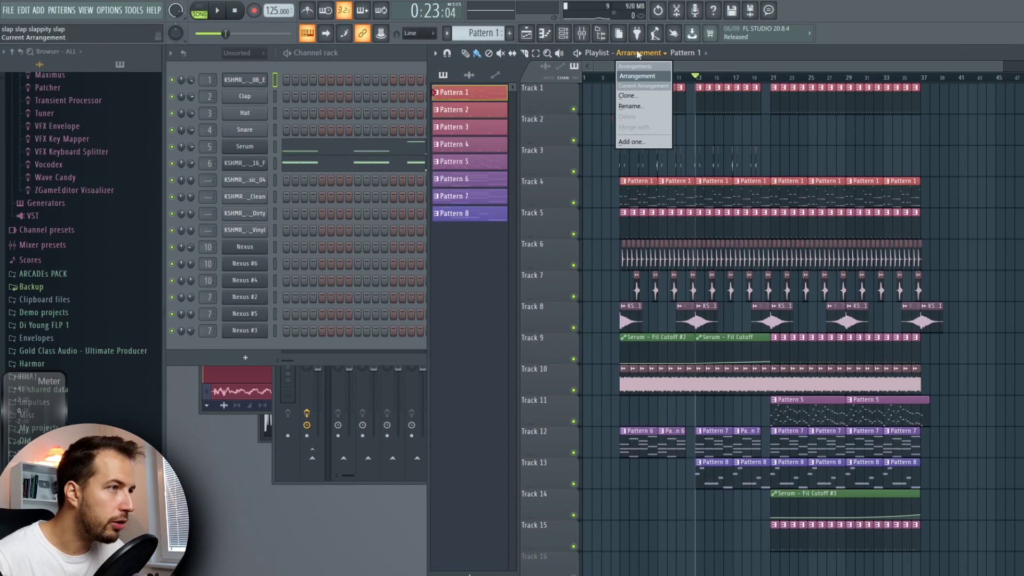
- Add a new empty arrangement named "Squid House" to the playlist
{"action": "left_click", "coordinate": [642, 141]}
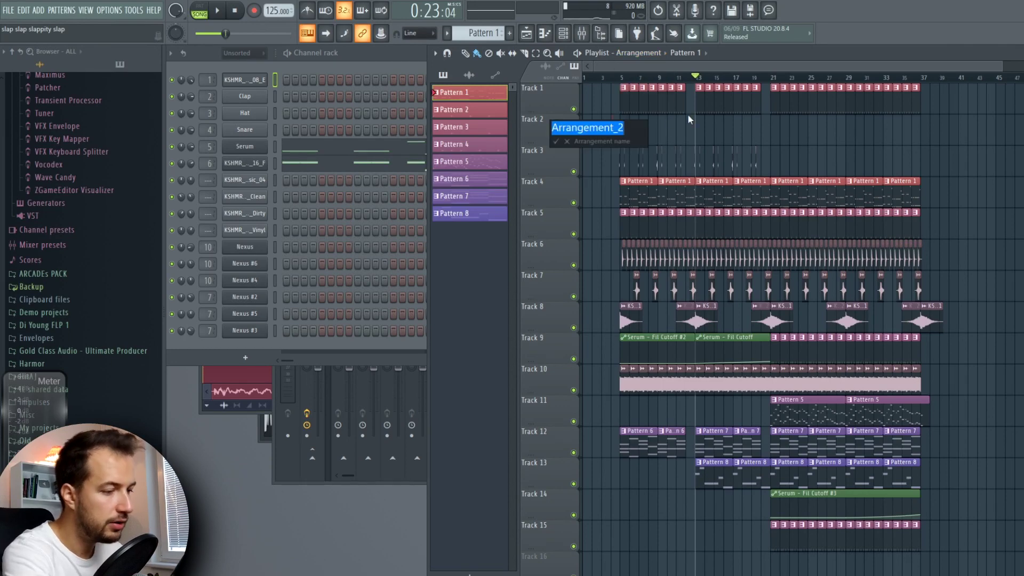
{"action": "type", "text": "Squid House"}
{"action": "key", "text": "Return"}
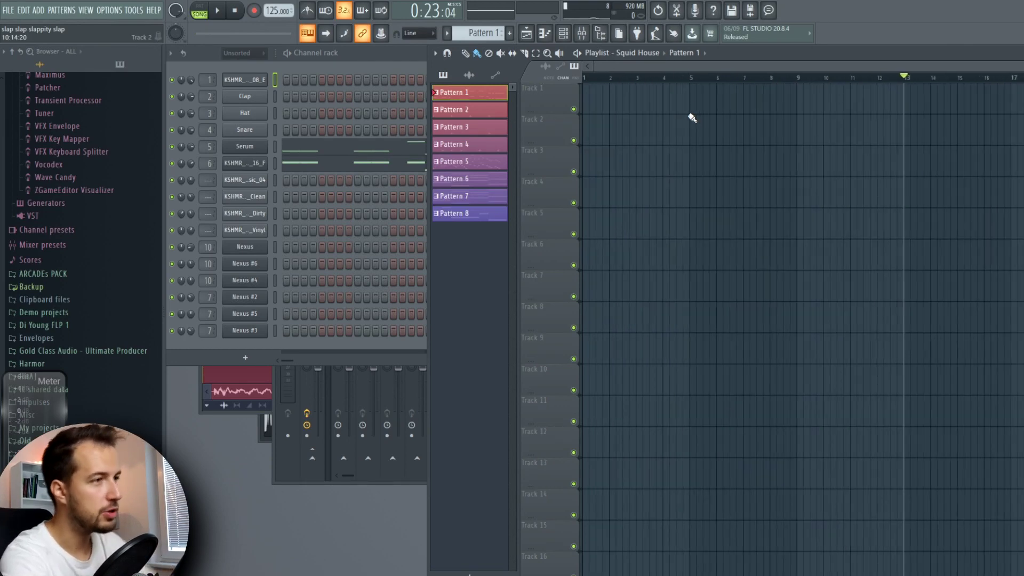
{"action": "scroll", "coordinate": [691, 84], "scroll_direction": "up", "scroll_amount": 1}
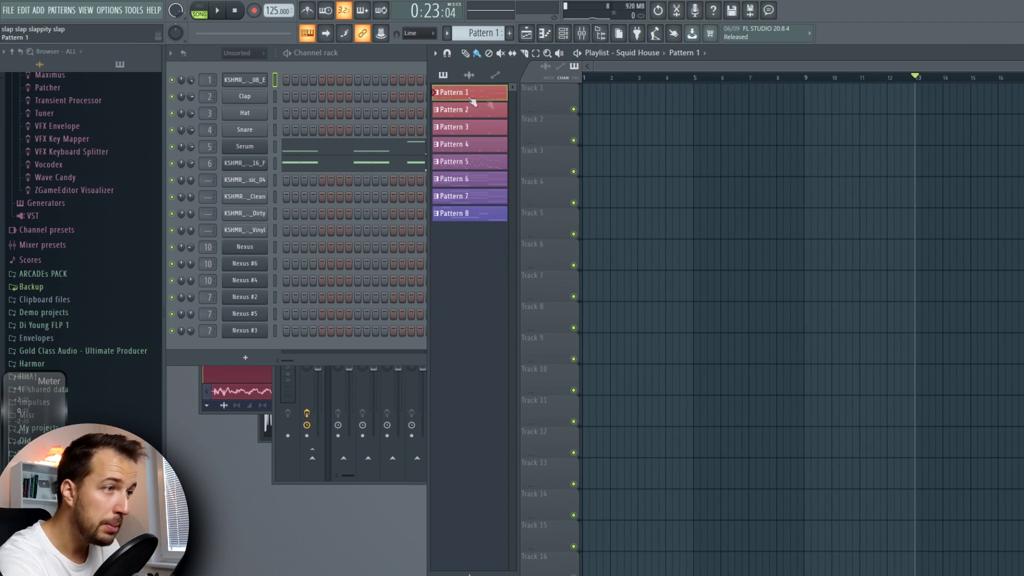
- Place the Squid Game OST - Pink Soldiers audio clip at bar 1 of Track 2 in Squid House
{"action": "left_click", "coordinate": [483, 110]}
{"action": "left_click", "coordinate": [472, 151]}
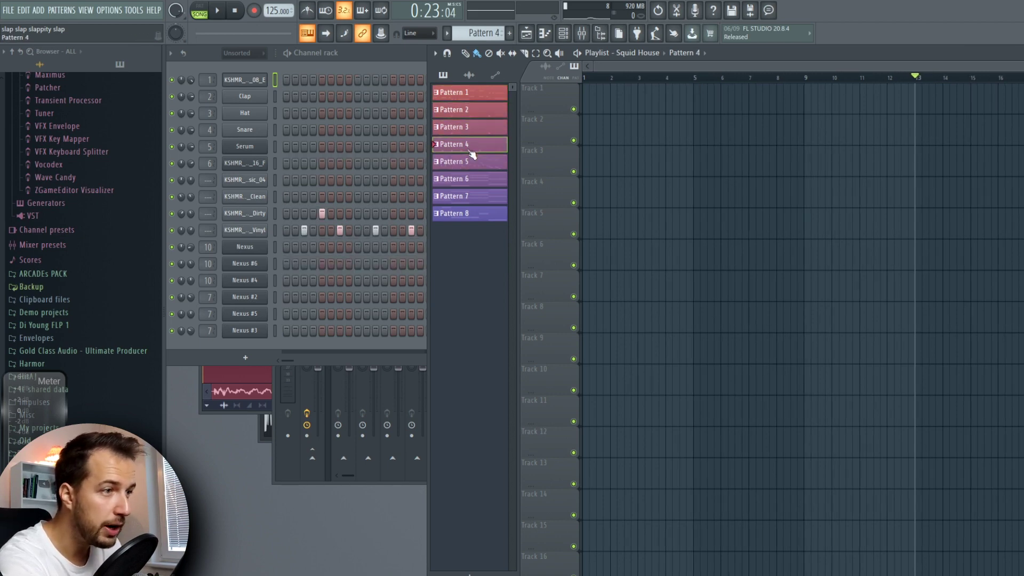
{"action": "left_click", "coordinate": [637, 53]}
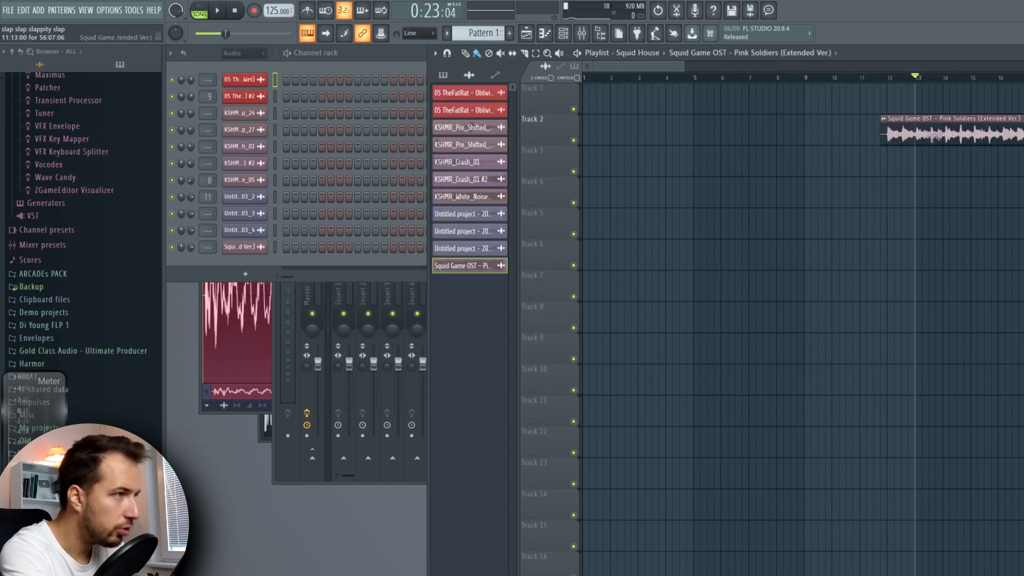
{"action": "left_click_drag", "start_coordinate": [955, 122], "coordinate": [679, 121]}
- Lay out Patterns 2, 3 and 4 on Tracks 1 to 3 for the first four bars, with the audio clip on Track 4
{"action": "left_click", "coordinate": [448, 77]}
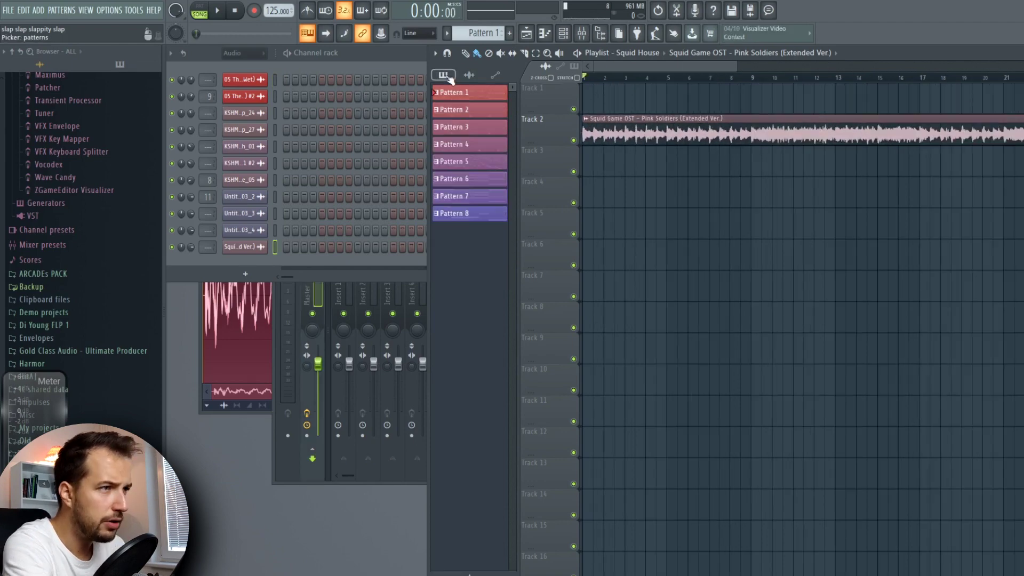
{"action": "left_click", "coordinate": [479, 112]}
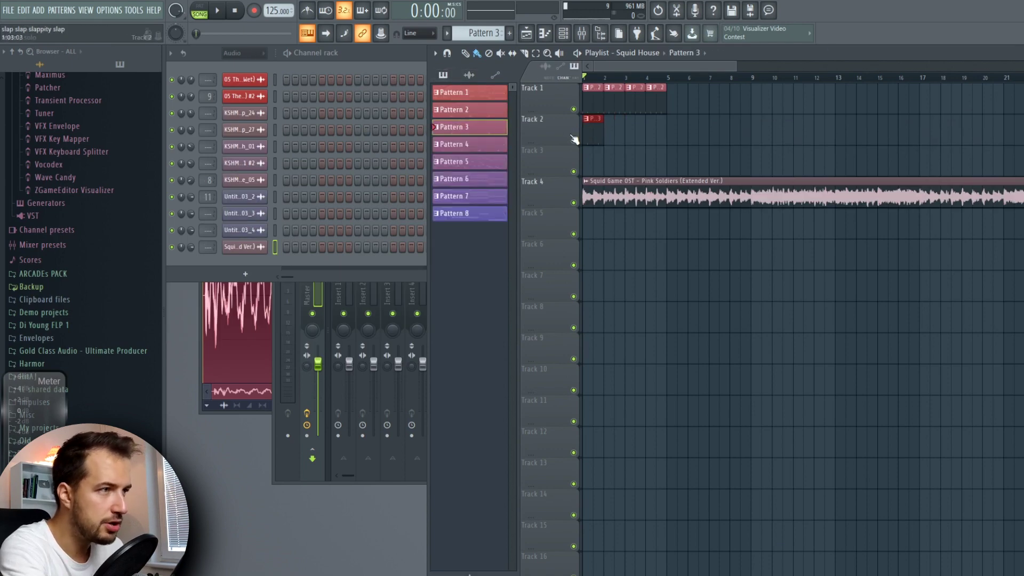
{"action": "left_click", "coordinate": [508, 148]}
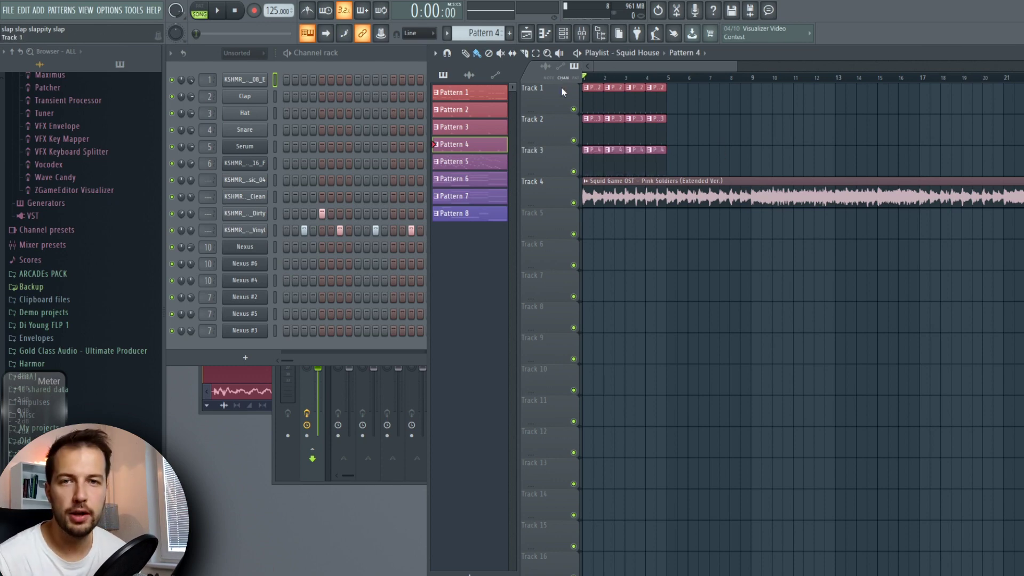
- Solo Tracks 1 to 3 together and audition the drum patterns without the sample
{"action": "right_click", "coordinate": [573, 109]}
{"action": "left_click", "coordinate": [573, 141]}
{"action": "left_click", "coordinate": [573, 172]}
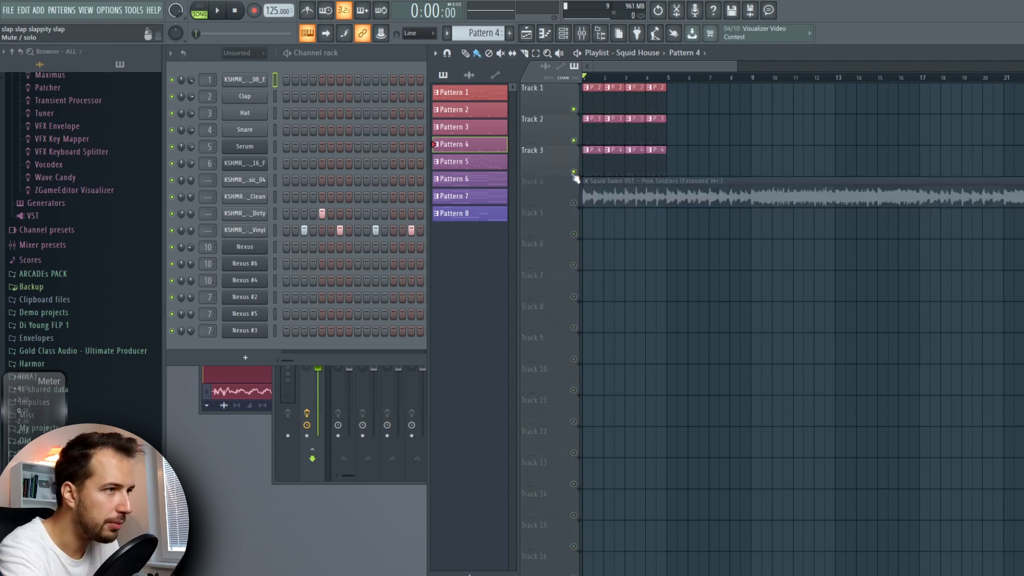
{"action": "key", "text": "space"}
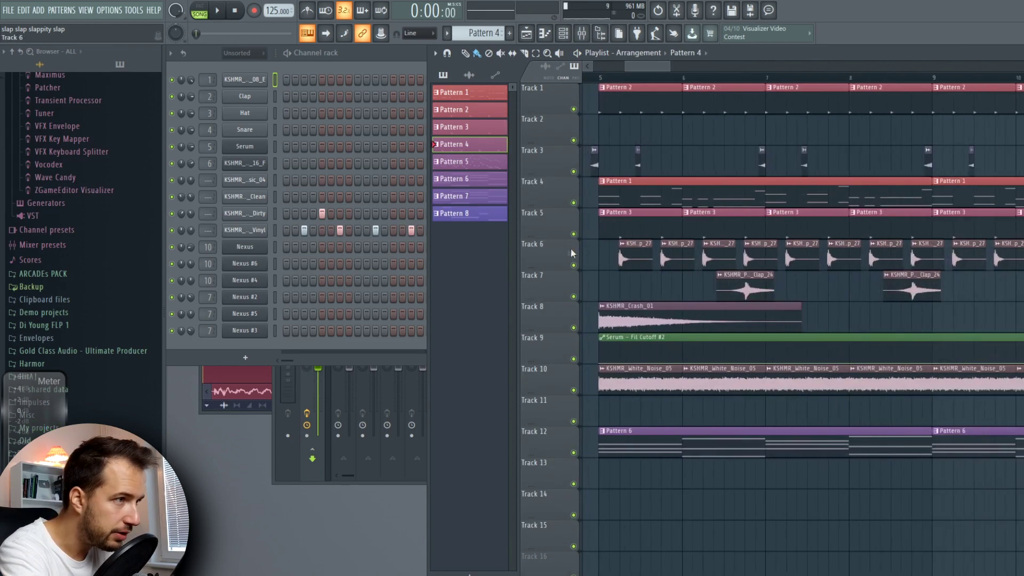
- Copy the Track 6 and 7 percussion and clap clips from the original arrangement into Squid House and extend the drum patterns to bar 17
{"action": "left_click", "coordinate": [563, 251]}
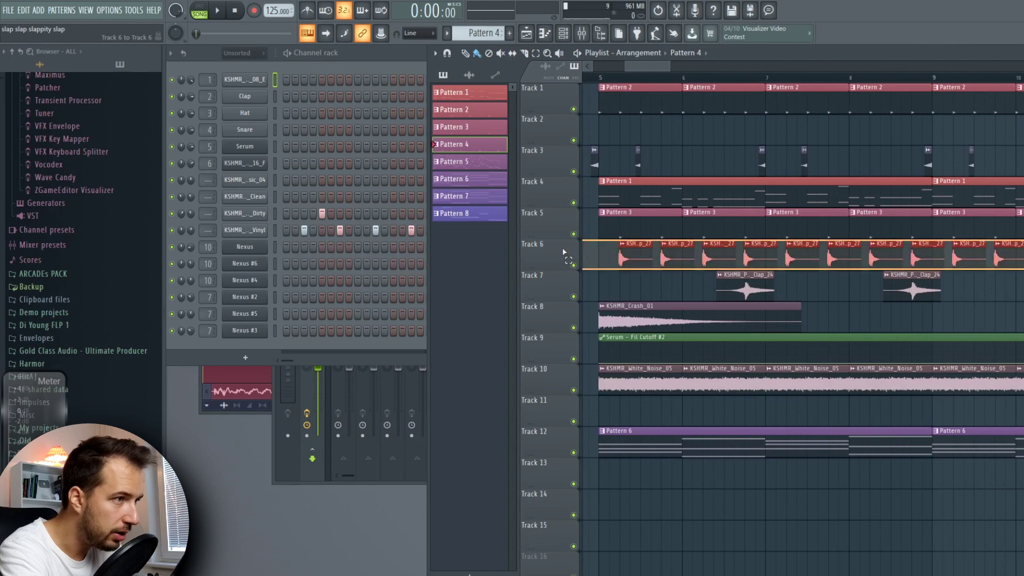
{"action": "left_click_drag", "start_coordinate": [563, 258], "coordinate": [564, 282]}
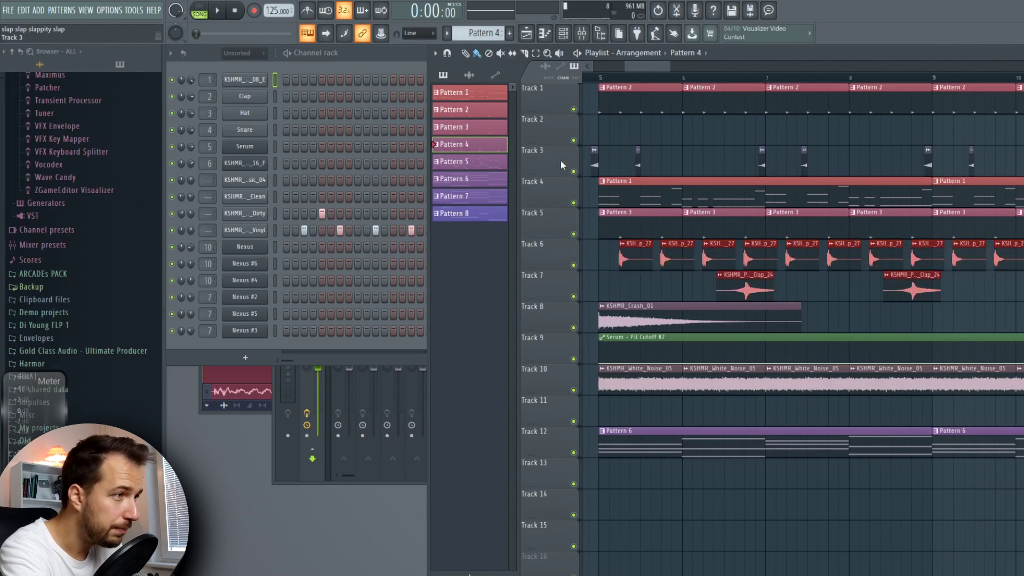
{"action": "left_click", "coordinate": [648, 58]}
{"action": "left_click", "coordinate": [646, 83]}
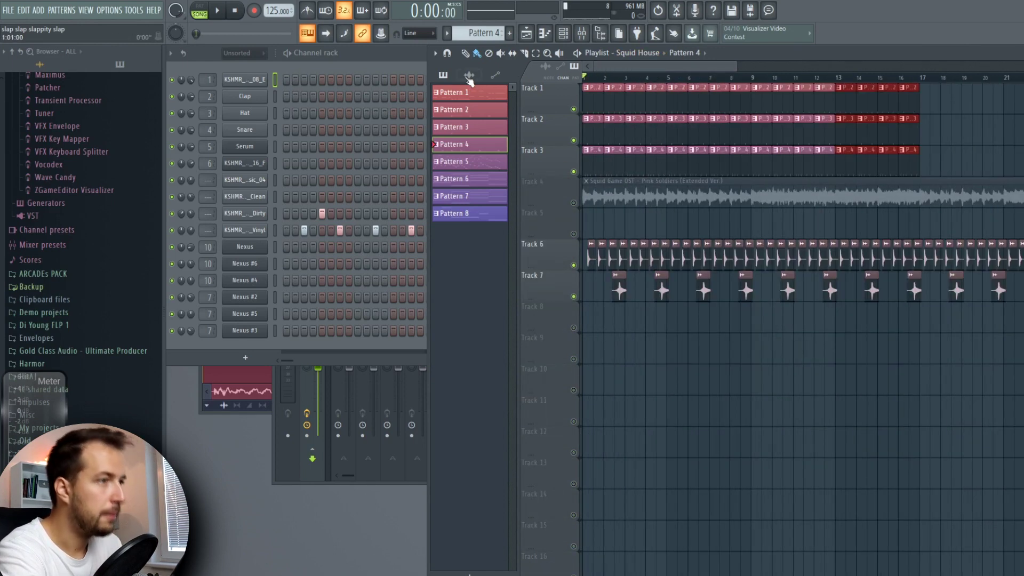
{"action": "key", "text": "space"}
{"action": "key", "text": "space"}
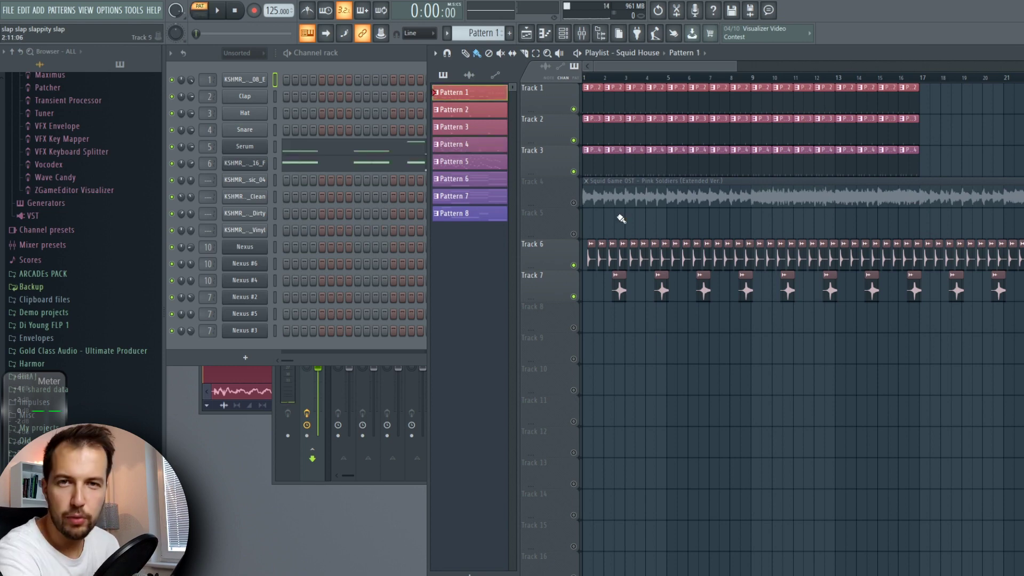
- Place Pattern 1 at bar 1 of Track 5 and audition the Serum bass channel on its own
{"action": "left_click", "coordinate": [621, 218]}
{"action": "left_click", "coordinate": [175, 153]}
{"action": "left_click", "coordinate": [211, 12]}
{"action": "left_click", "coordinate": [255, 150]}
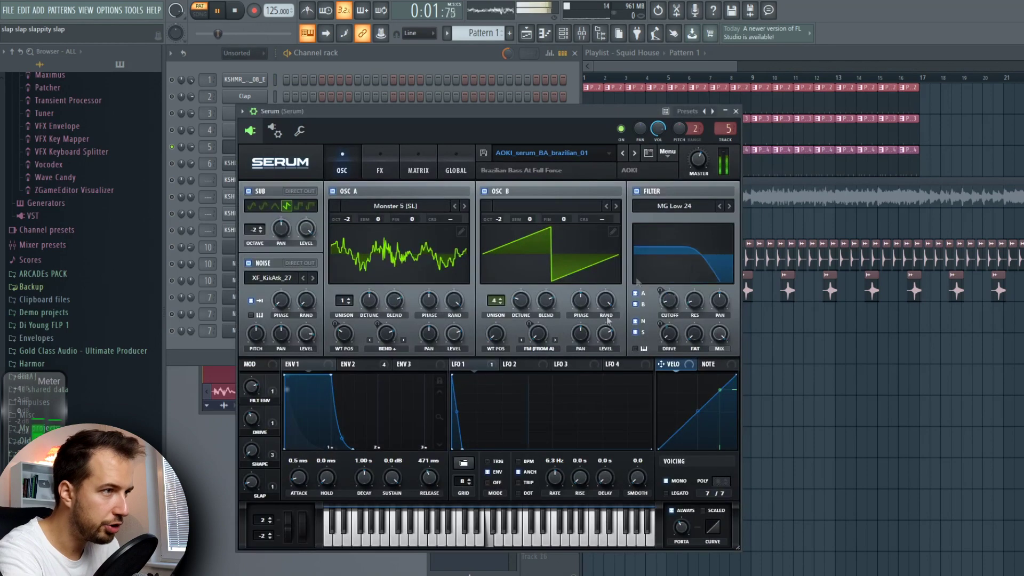
{"action": "left_click", "coordinate": [736, 112]}
{"action": "key", "text": "space"}
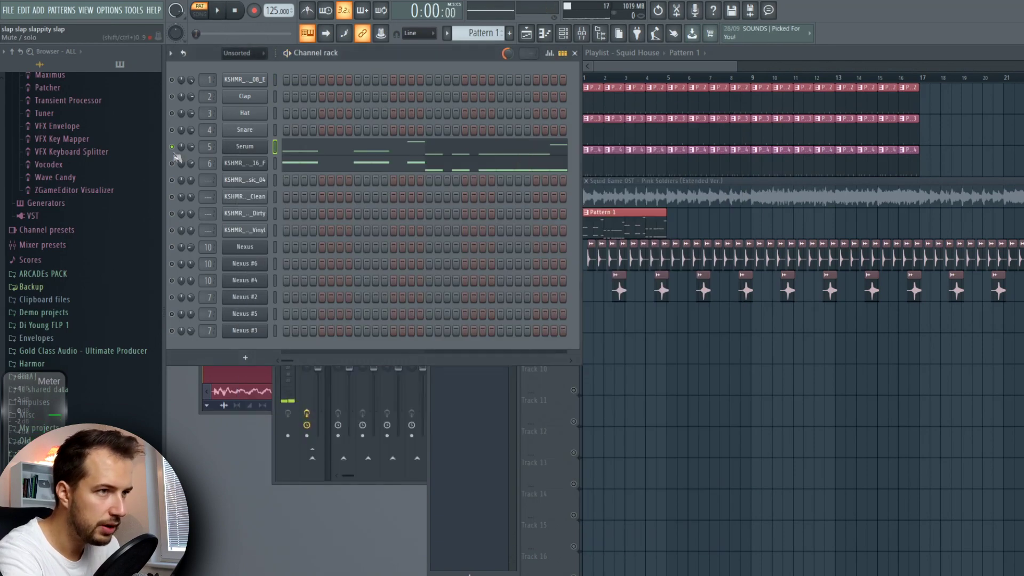
- Audition the AOKI_serum_808_deep_low sound of the KSHMR_Punchy_Kick_16_F channel on its own
{"action": "left_click", "coordinate": [255, 168]}
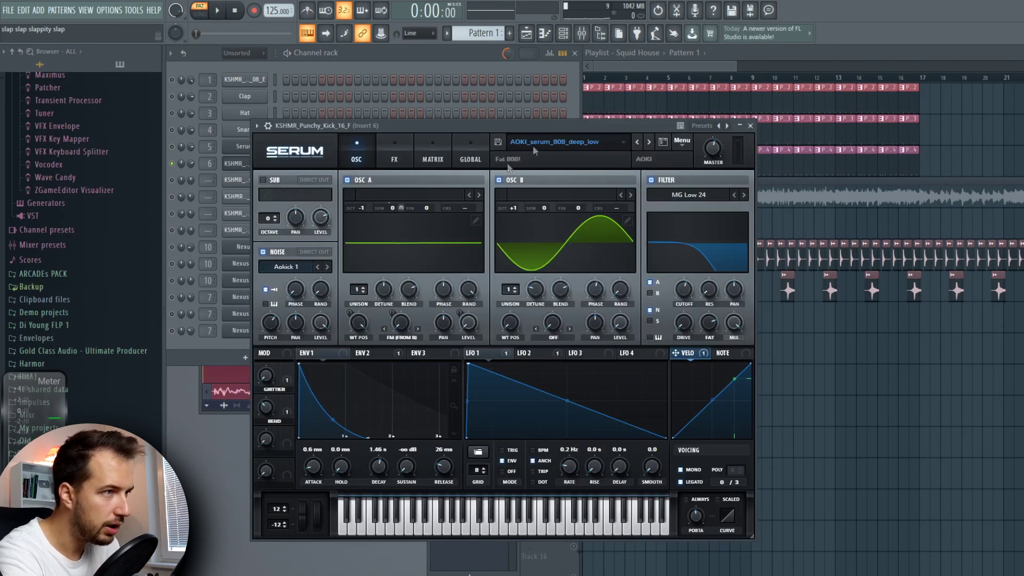
{"action": "key", "text": "space"}
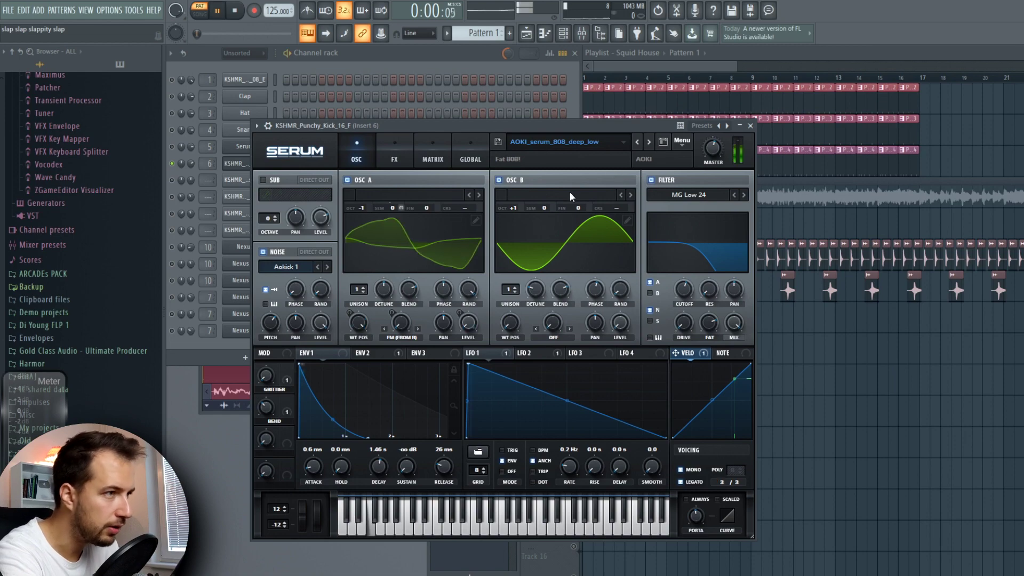
{"action": "left_click", "coordinate": [751, 127]}
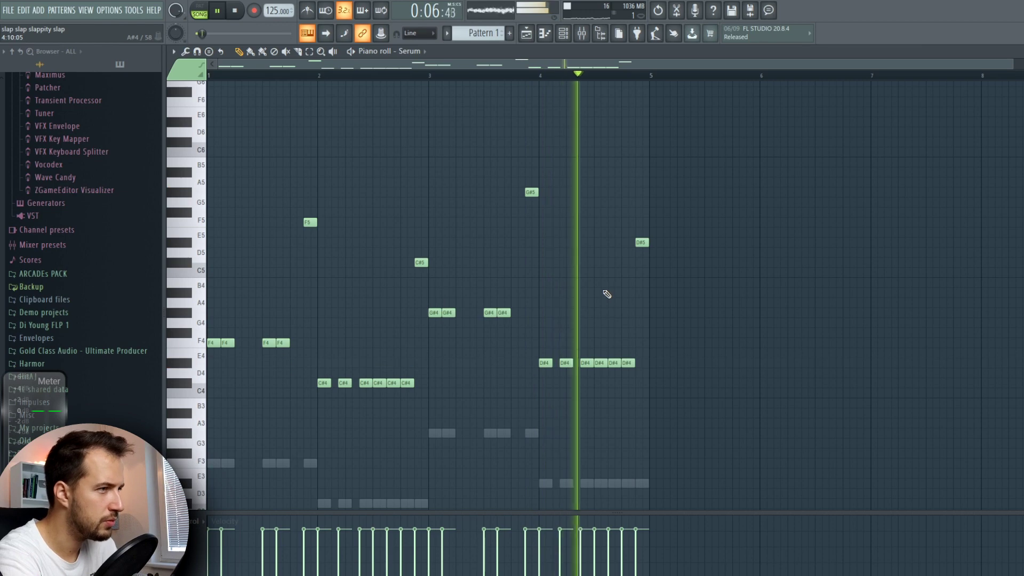
- Raise Pattern 1's bar 2 Serum notes to D#4 and D#5, and lower its bar 4 notes to C#4 and C#5
{"action": "key", "text": "space"}
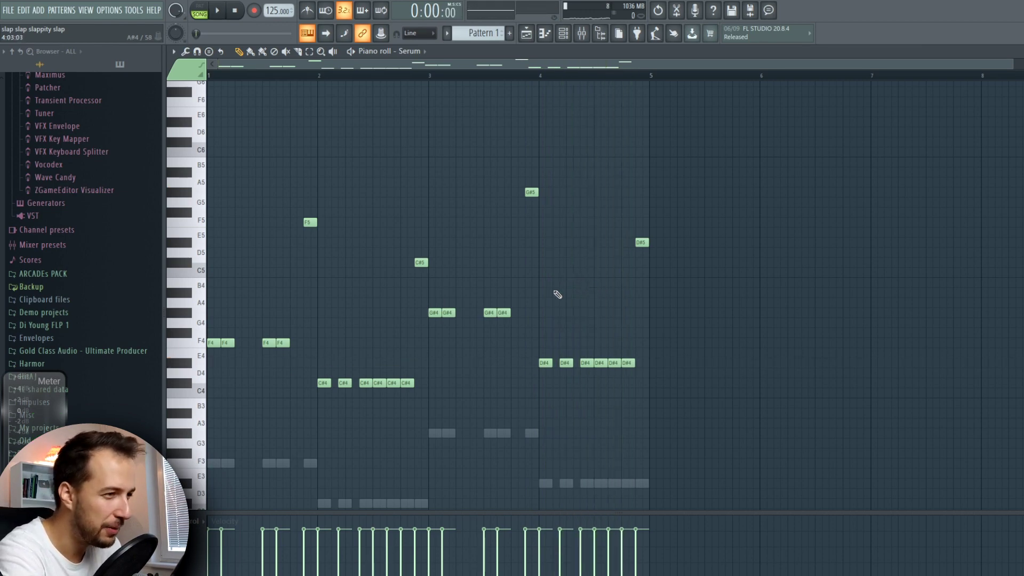
{"action": "key", "text": "space"}
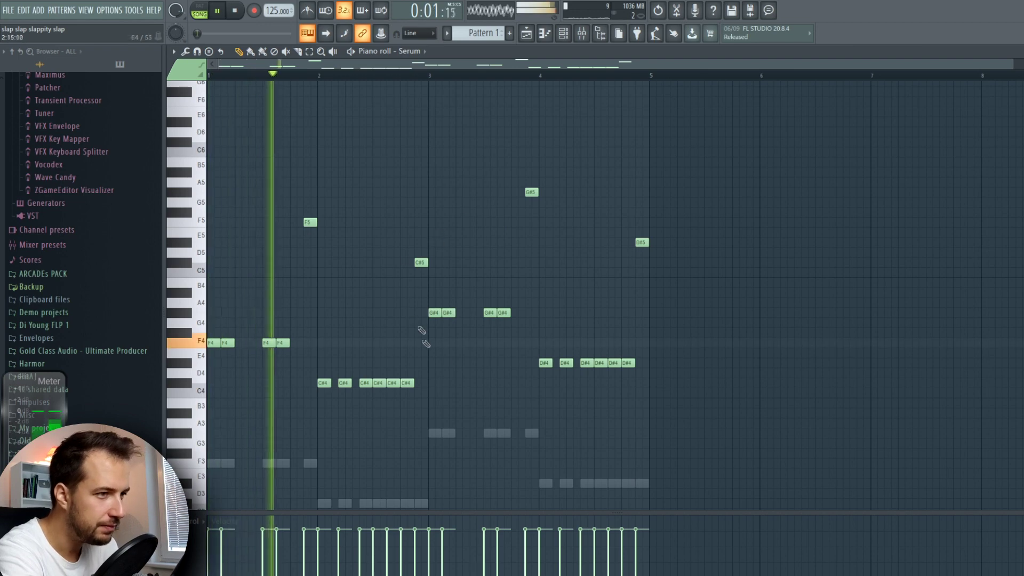
{"action": "key", "text": "space"}
{"action": "left_click_drag", "start_coordinate": [428, 372], "coordinate": [325, 364]}
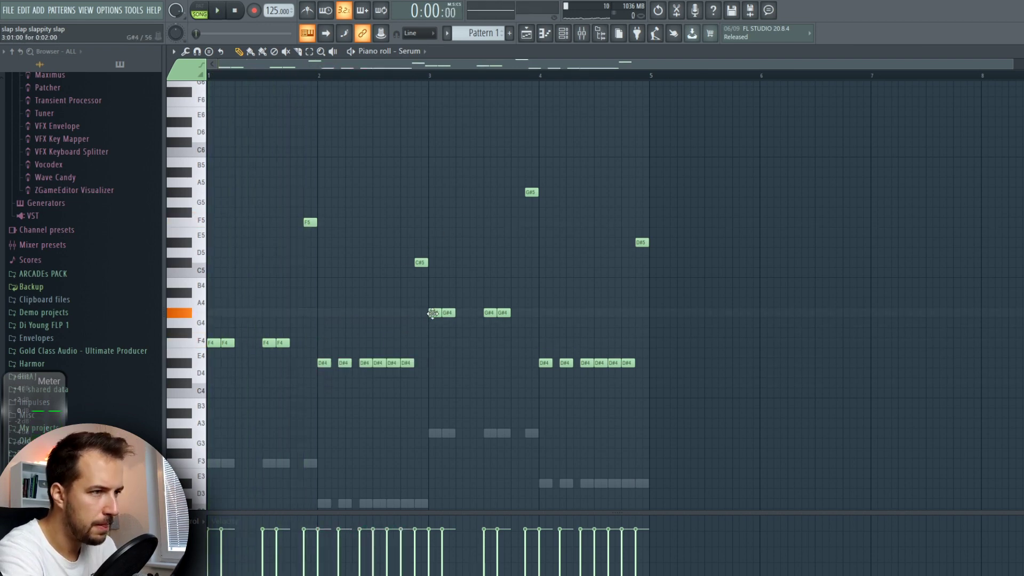
{"action": "key", "text": "space"}
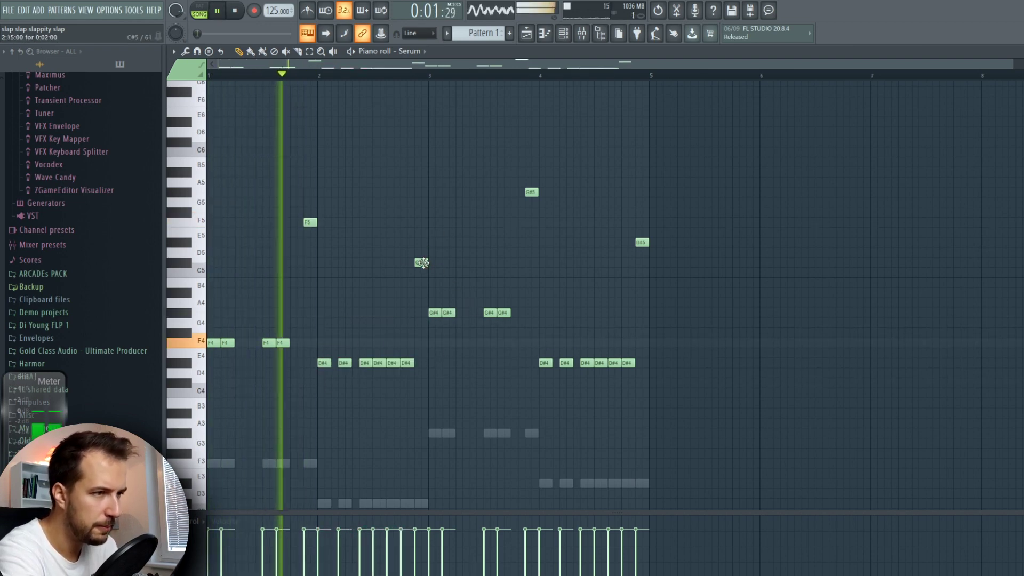
{"action": "left_click_drag", "start_coordinate": [423, 262], "coordinate": [422, 242]}
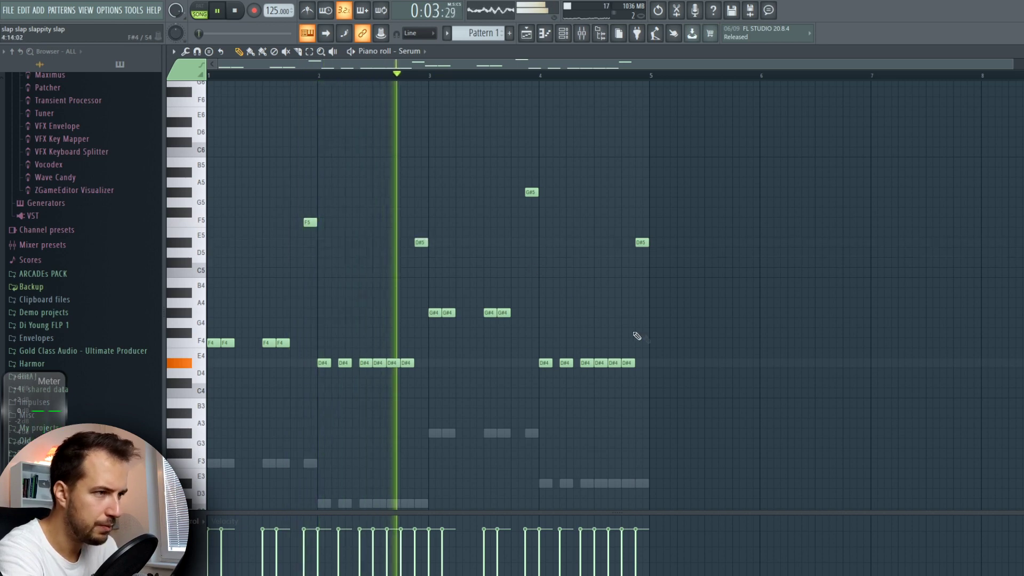
{"action": "left_click_drag", "start_coordinate": [693, 329], "coordinate": [546, 382]}
{"action": "left_click_drag", "start_coordinate": [642, 242], "coordinate": [642, 262]}
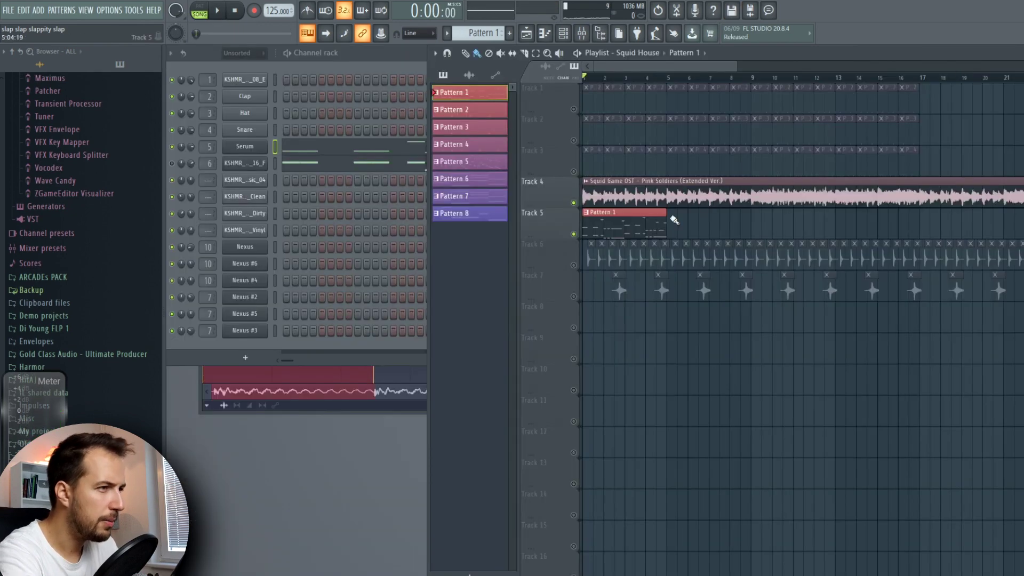
- Replace the 808 channel's Serum sound with the BASS - Essential 02 preset and audition it with the Pattern 2 notes
{"action": "left_click_drag", "start_coordinate": [638, 221], "coordinate": [803, 213]}
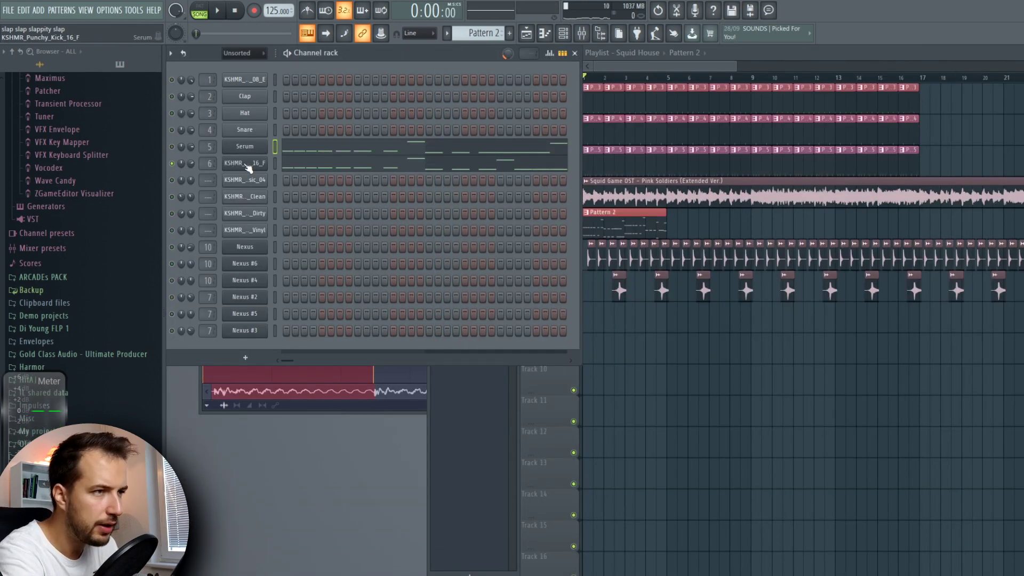
{"action": "left_click", "coordinate": [247, 167]}
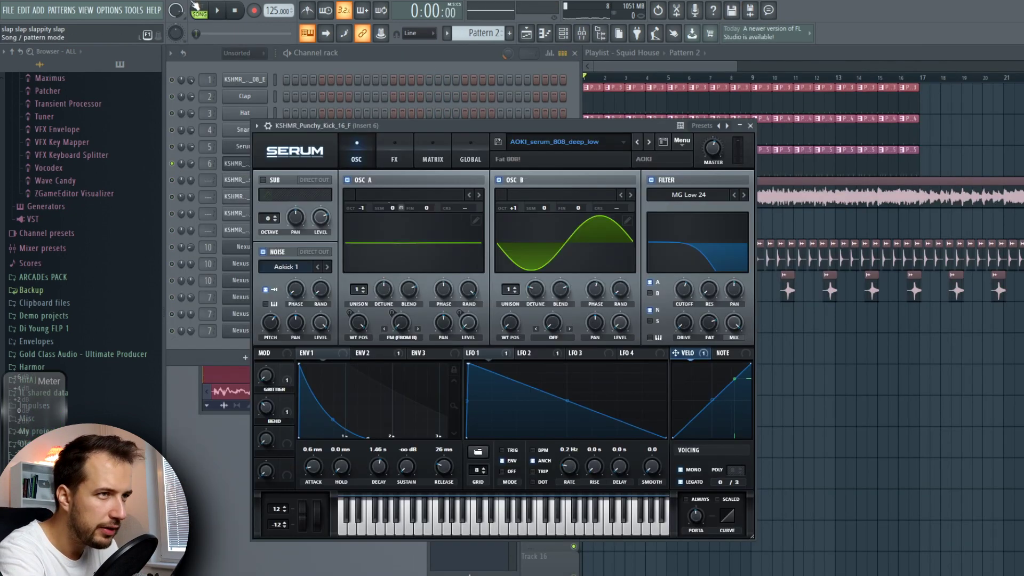
{"action": "left_click", "coordinate": [580, 141]}
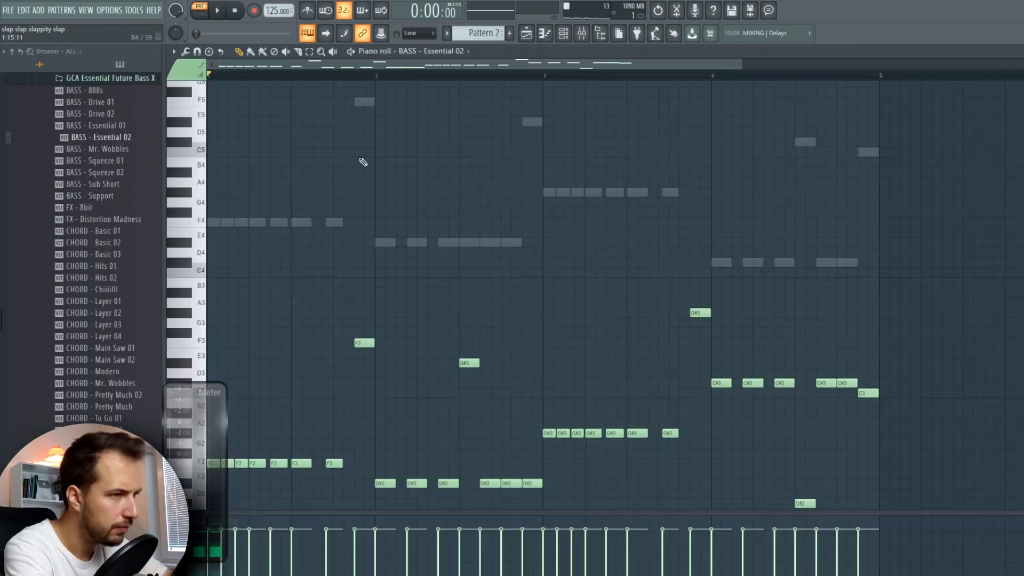
{"action": "key", "text": "space"}
{"action": "scroll", "coordinate": [360, 162], "scroll_direction": "down", "scroll_amount": 3}
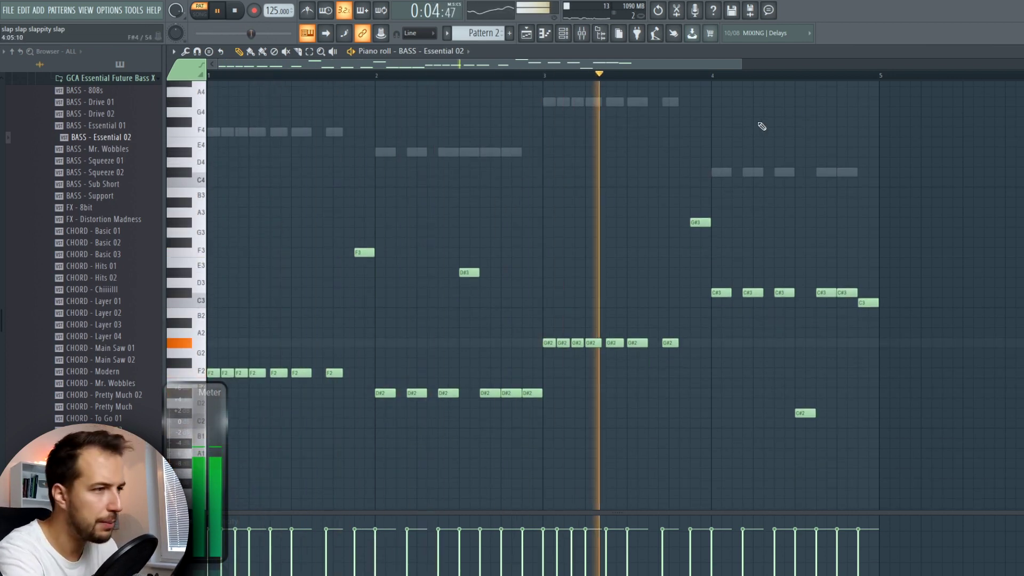
{"action": "key", "text": "F7"}
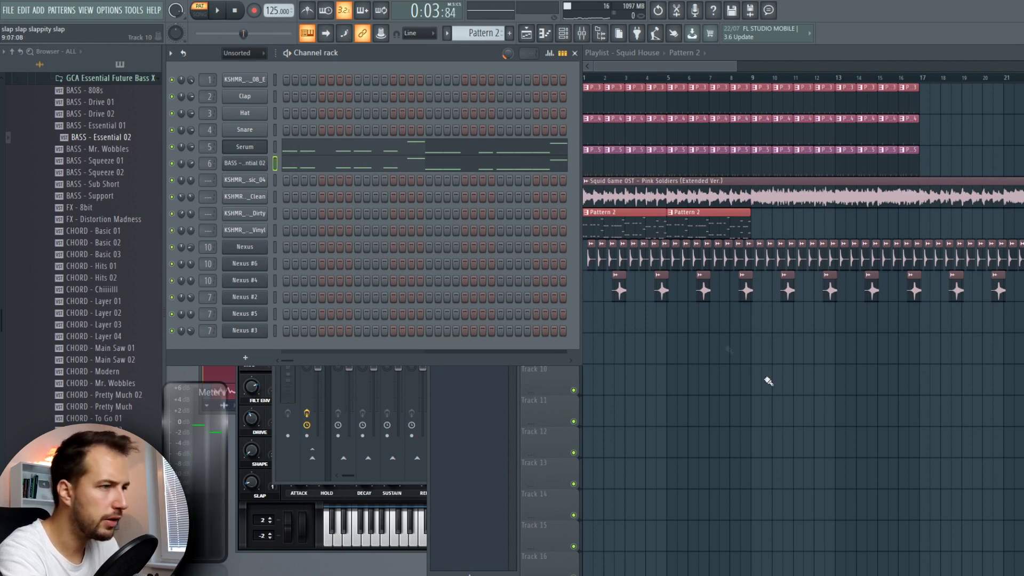
- Solo the kick on Track 1, replace its sample with VEE3 Kick 02 and audition it within the full arrangement
{"action": "right_click", "coordinate": [768, 381]}
{"action": "right_click", "coordinate": [573, 109]}
{"action": "left_click", "coordinate": [596, 100]}
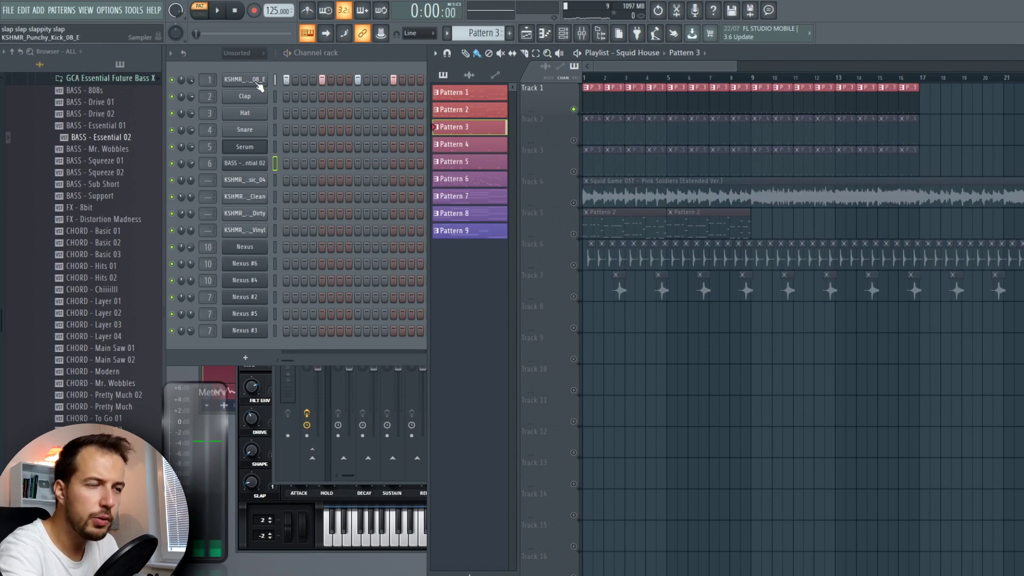
{"action": "scroll", "coordinate": [88, 172], "scroll_direction": "up", "scroll_amount": 4}
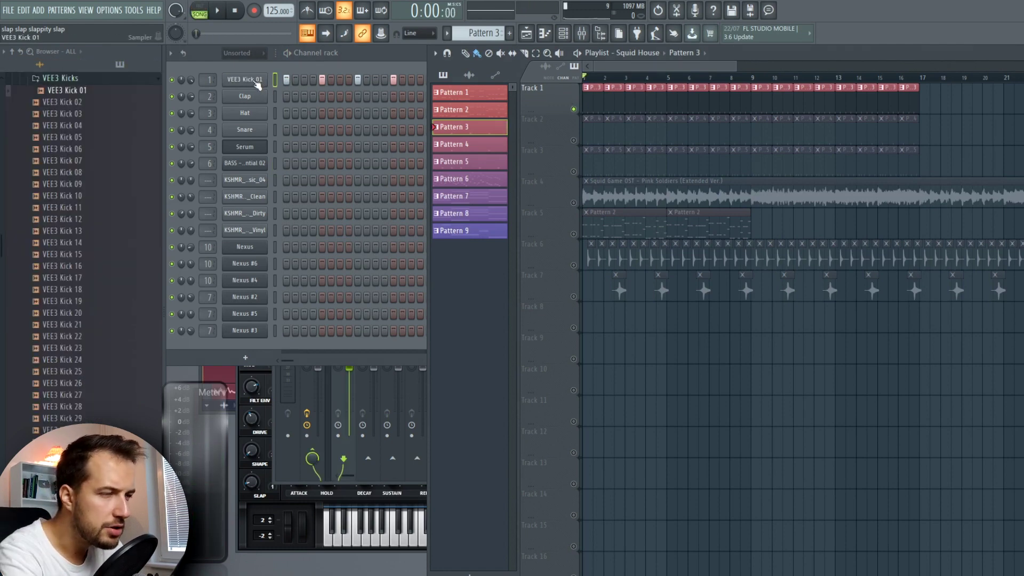
{"action": "left_click", "coordinate": [257, 82]}
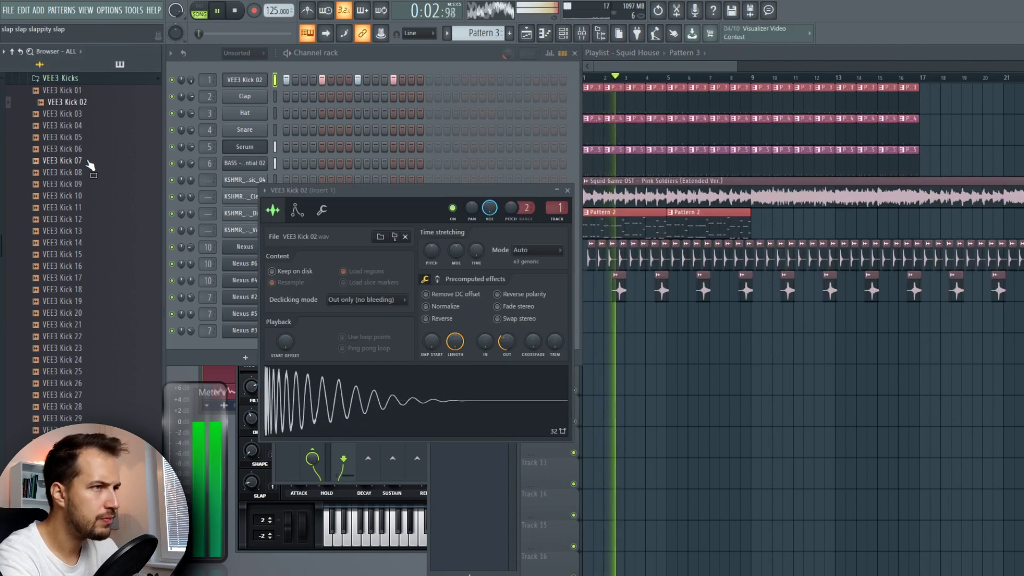
{"action": "left_click", "coordinate": [556, 189]}
{"action": "key", "text": "space"}
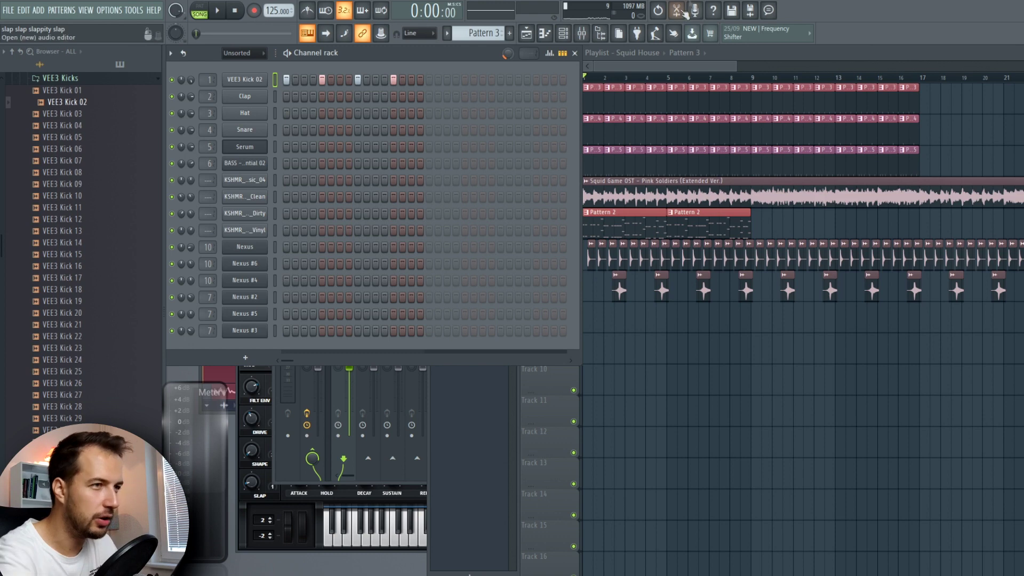
{"action": "left_click", "coordinate": [63, 80]}
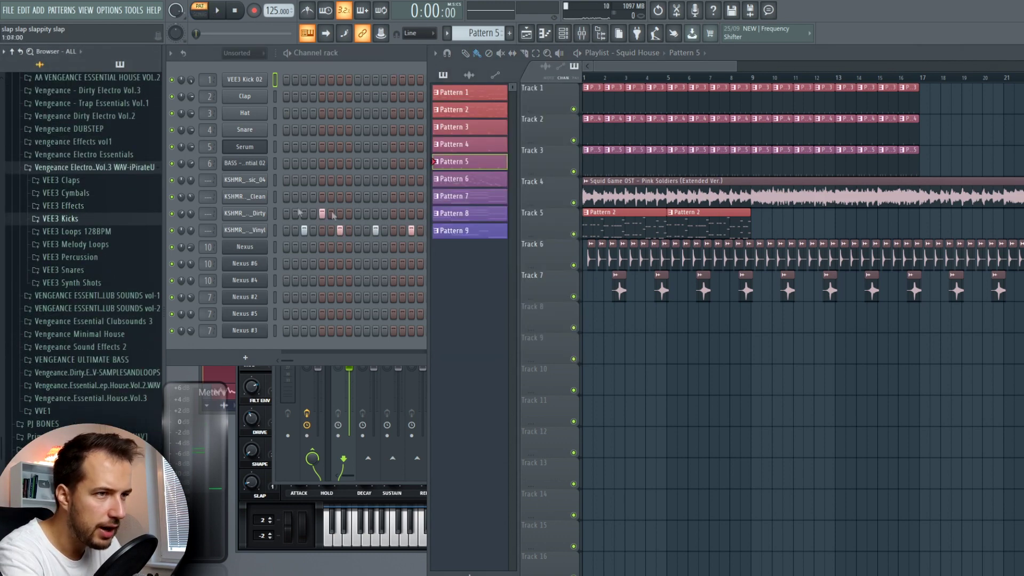
- Replace the KSHMR Vinyl channel's sample with VEE3 Open Hihat 018 from the VEE3 Cymbals folder and raise the channel's volume slightly
{"action": "left_click", "coordinate": [80, 195]}
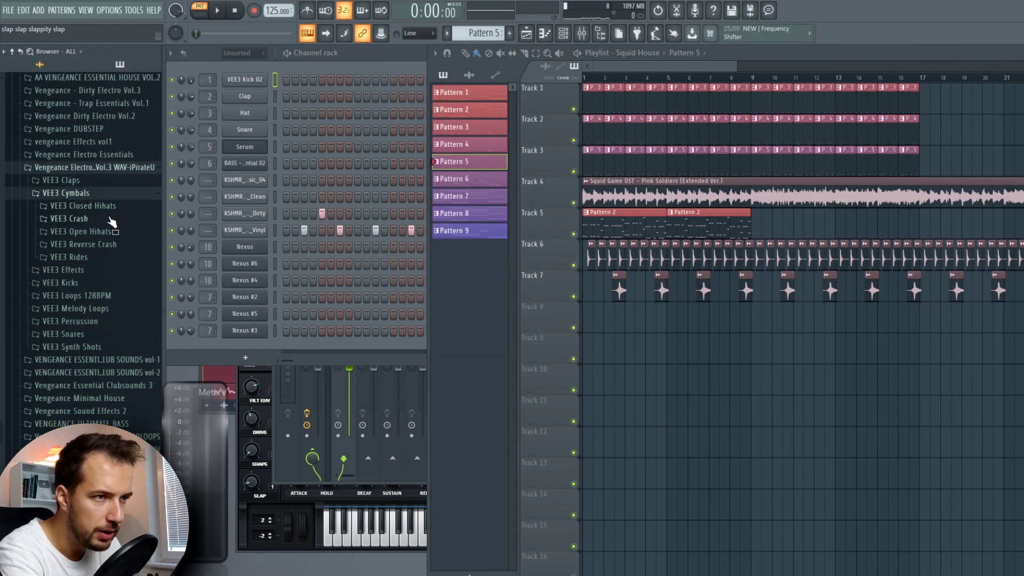
{"action": "left_click", "coordinate": [106, 231]}
{"action": "left_click", "coordinate": [107, 231]}
{"action": "left_click", "coordinate": [101, 160]}
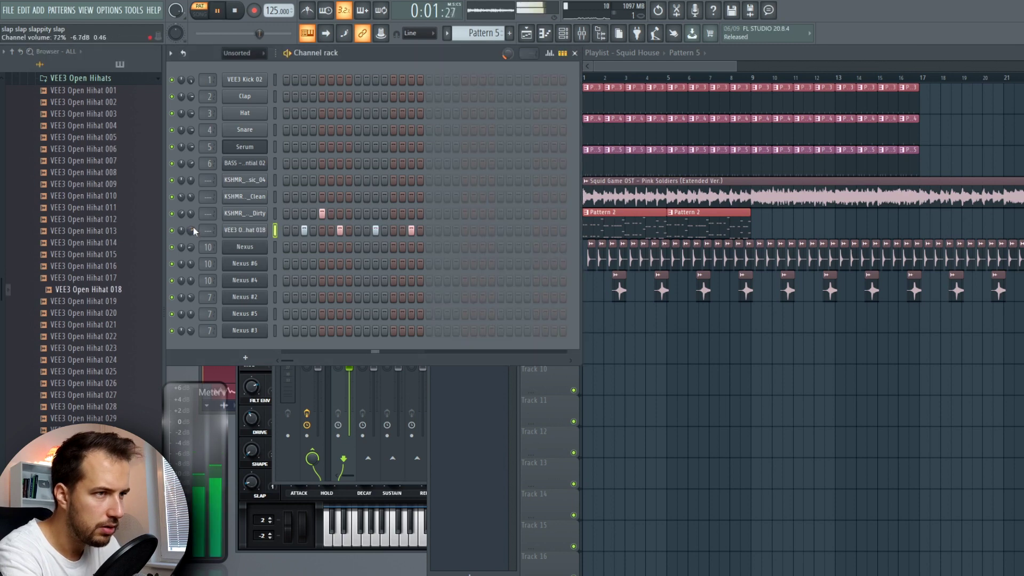
{"action": "left_click_drag", "start_coordinate": [192, 231], "coordinate": [192, 225]}
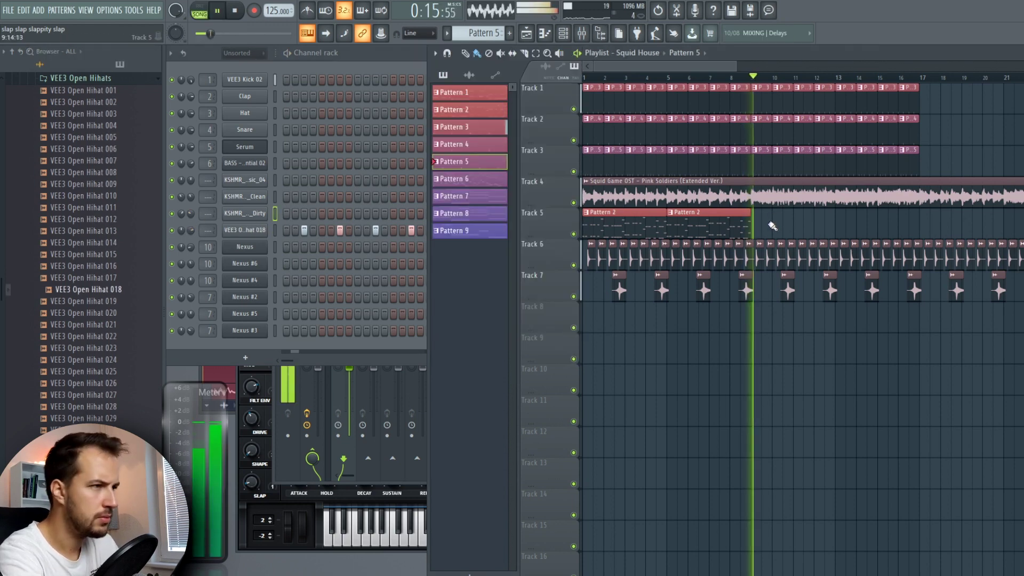
- Duplicate the two Pattern 2 clips on Track 5 so they also fill bars 9 to 16
{"action": "left_click_drag", "start_coordinate": [773, 224], "coordinate": [543, 224]}
{"action": "key", "text": "ctrl+b"}
{"action": "left_click", "coordinate": [831, 379], "text": "ctrl"}
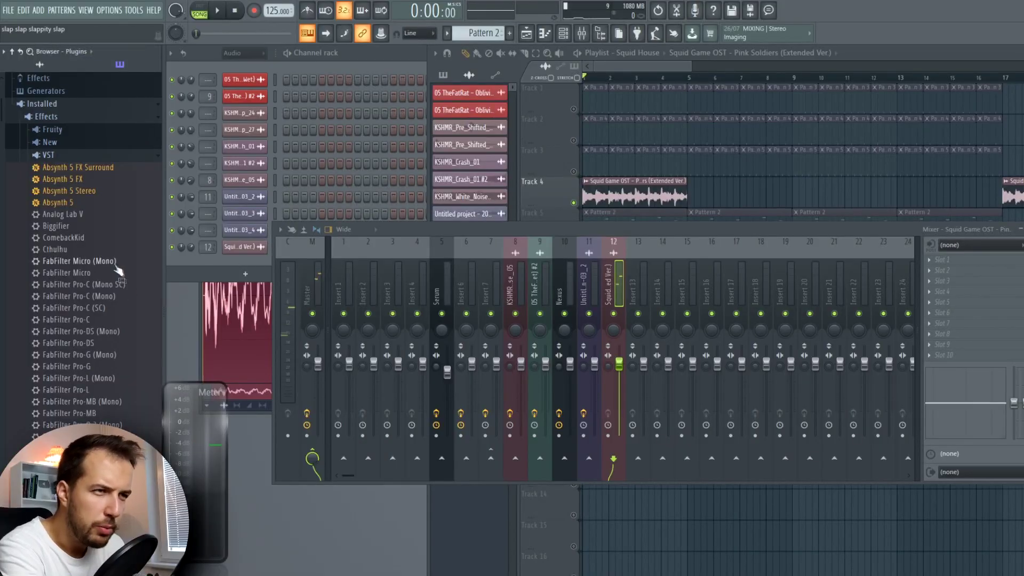
- Load RX 8 De-reverb on the Pink Soldiers sample's mixer insert, set its Reduction to 20 and audition the result
{"action": "scroll", "coordinate": [102, 172], "scroll_direction": "down", "scroll_amount": 6}
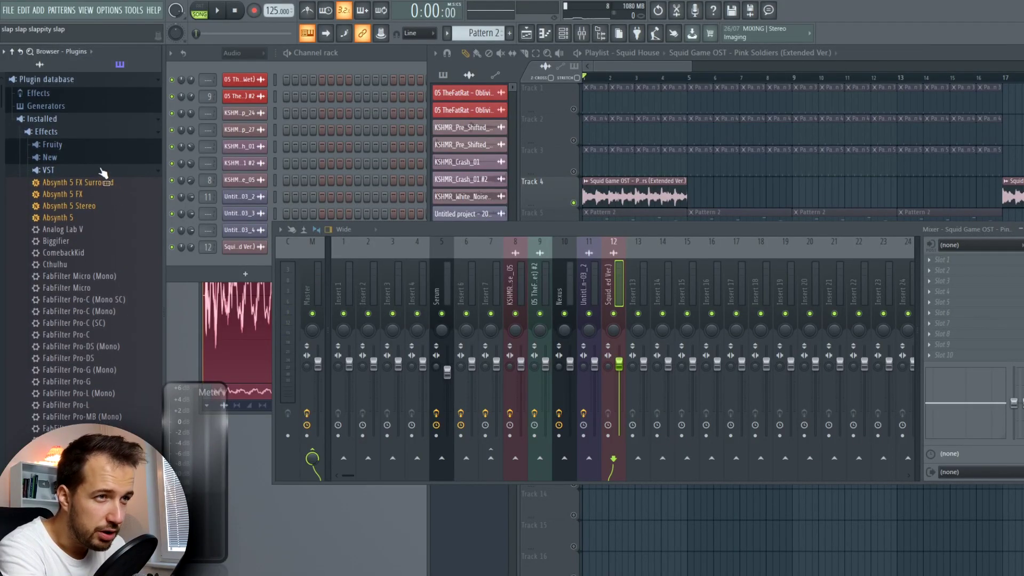
{"action": "scroll", "coordinate": [115, 187], "scroll_direction": "down", "scroll_amount": 9}
{"action": "left_click_drag", "start_coordinate": [69, 395], "coordinate": [948, 258]}
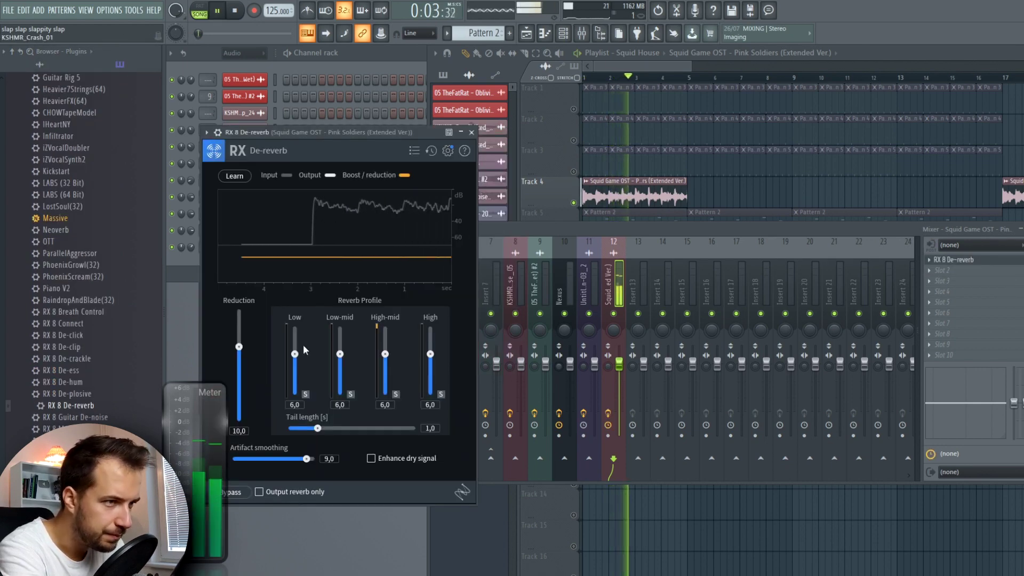
{"action": "left_click_drag", "start_coordinate": [238, 347], "coordinate": [239, 310]}
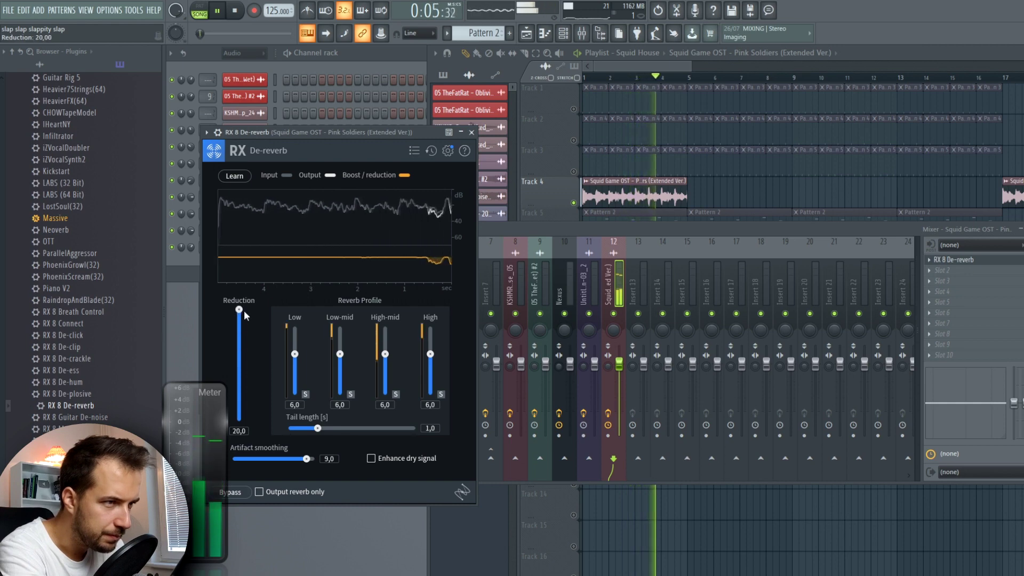
{"action": "key", "text": "space"}
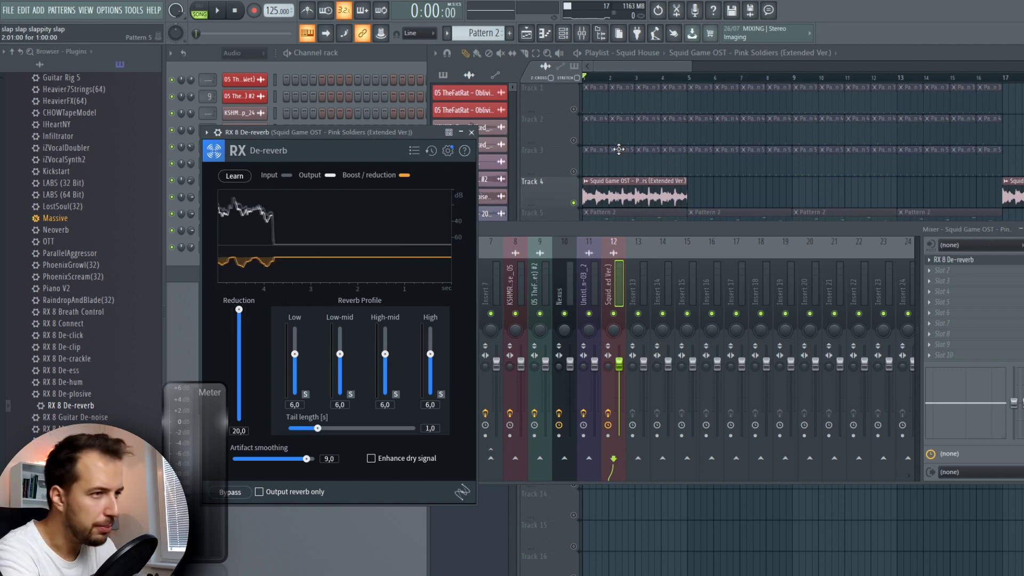
{"action": "left_click", "coordinate": [471, 132]}
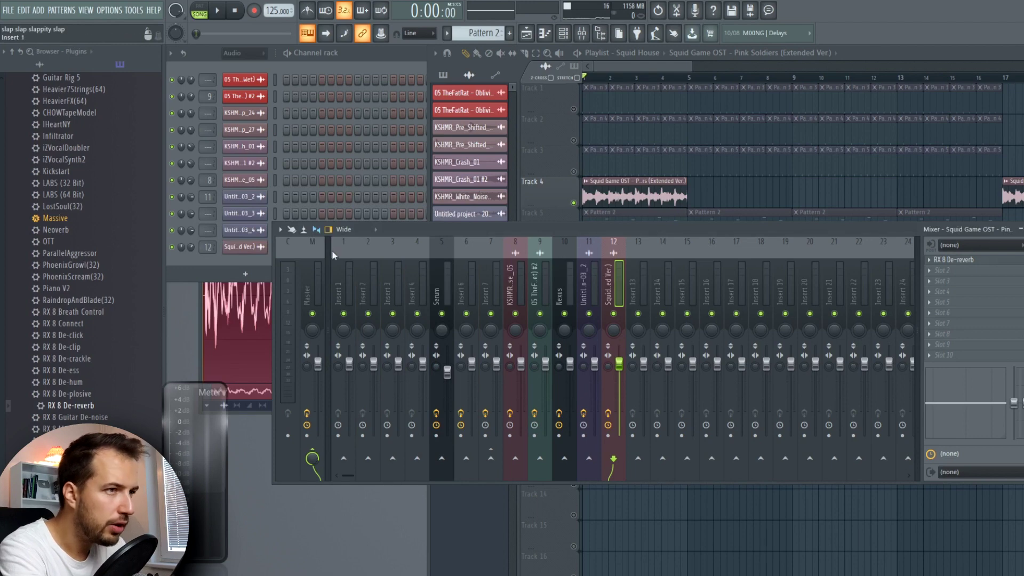
- Add Kickstart in the second effect slot of the Pink Soldiers insert and audition the soloed sample
{"action": "scroll", "coordinate": [94, 220], "scroll_direction": "up", "scroll_amount": 10}
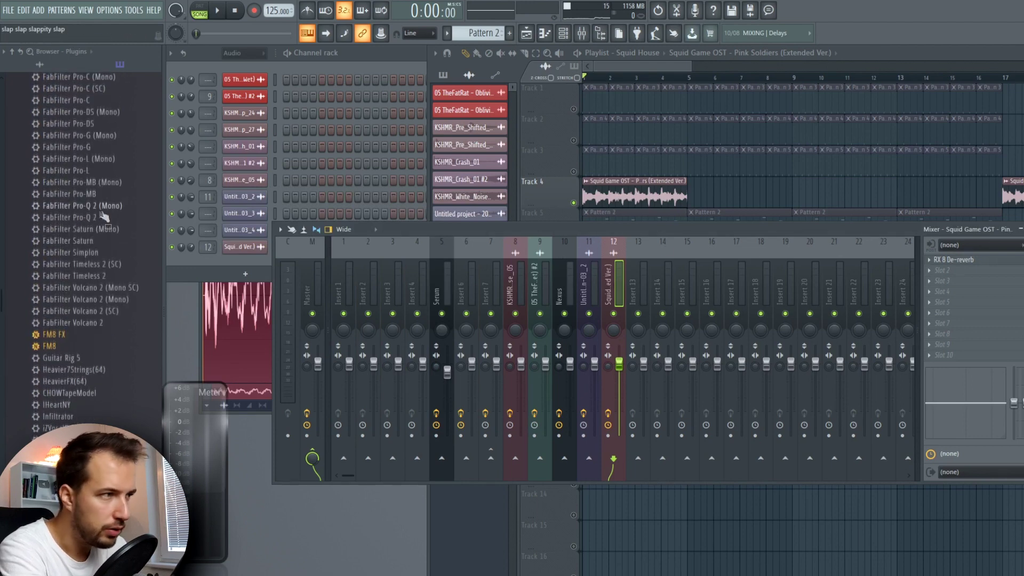
{"action": "left_click", "coordinate": [941, 270]}
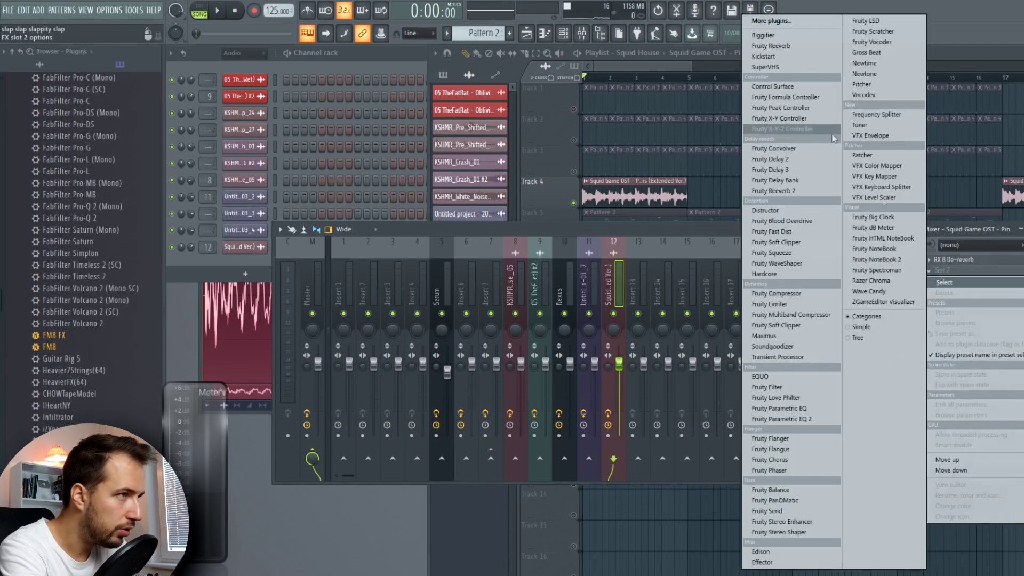
{"action": "left_click", "coordinate": [785, 57]}
{"action": "left_click", "coordinate": [547, 146]}
{"action": "left_click", "coordinate": [601, 154]}
{"action": "key", "text": "space"}
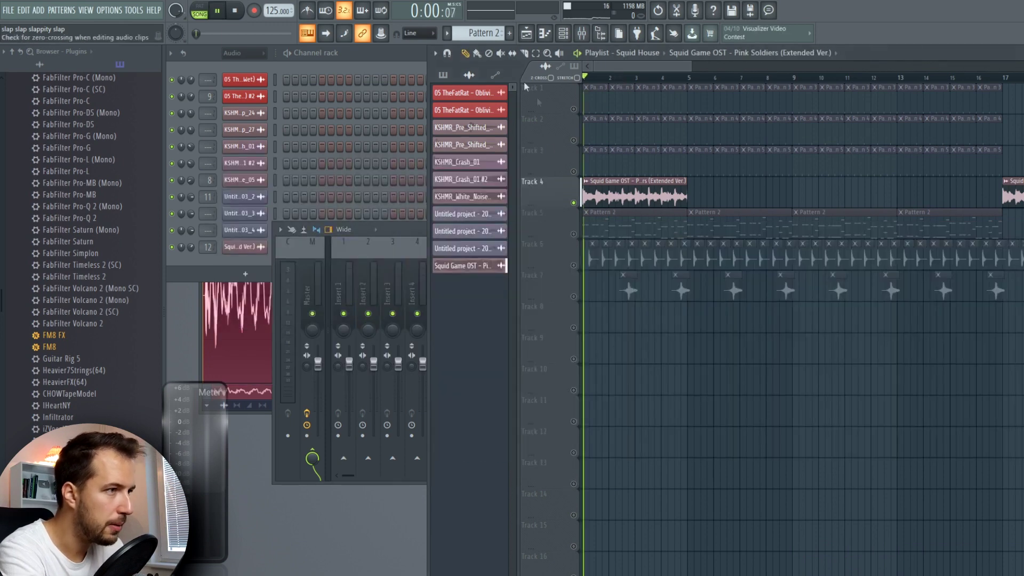
- Unsolo Track 4 and lower the RX 8 De-reverb Reduction on the Pink Soldiers insert while the full arrangement plays
{"action": "left_click", "coordinate": [582, 33]}
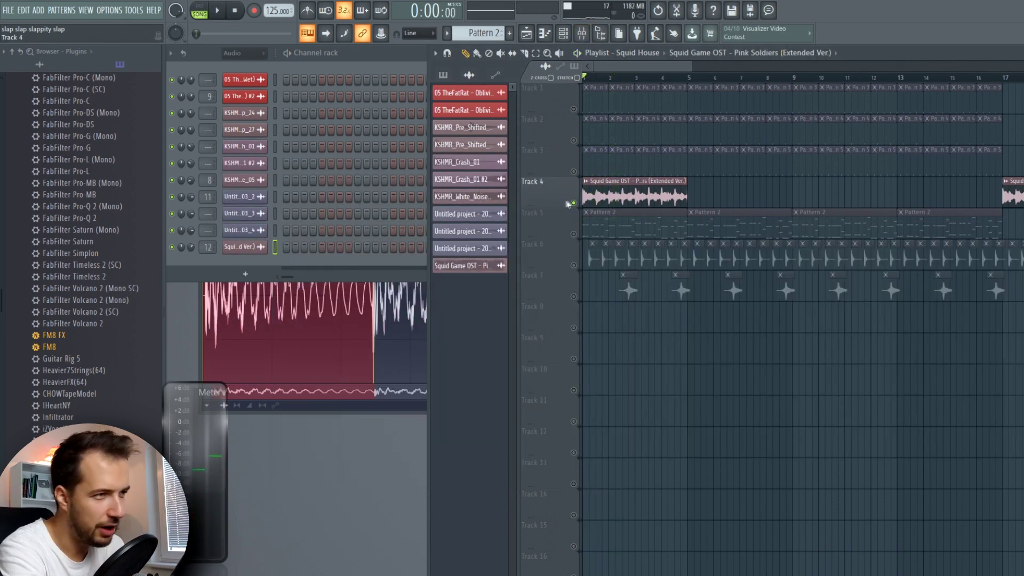
{"action": "right_click", "coordinate": [573, 203]}
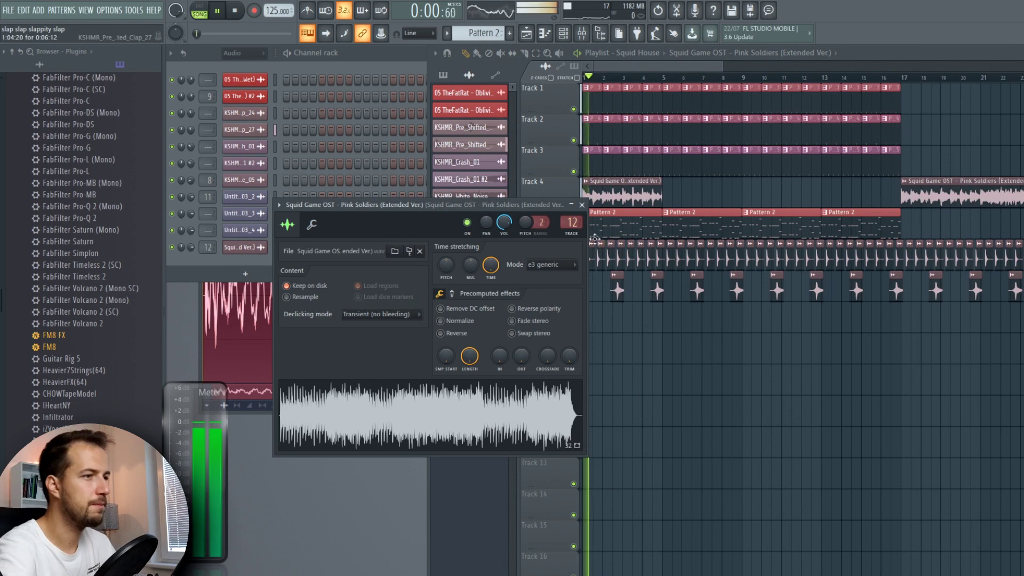
{"action": "left_click", "coordinate": [576, 206]}
{"action": "key", "text": "F9"}
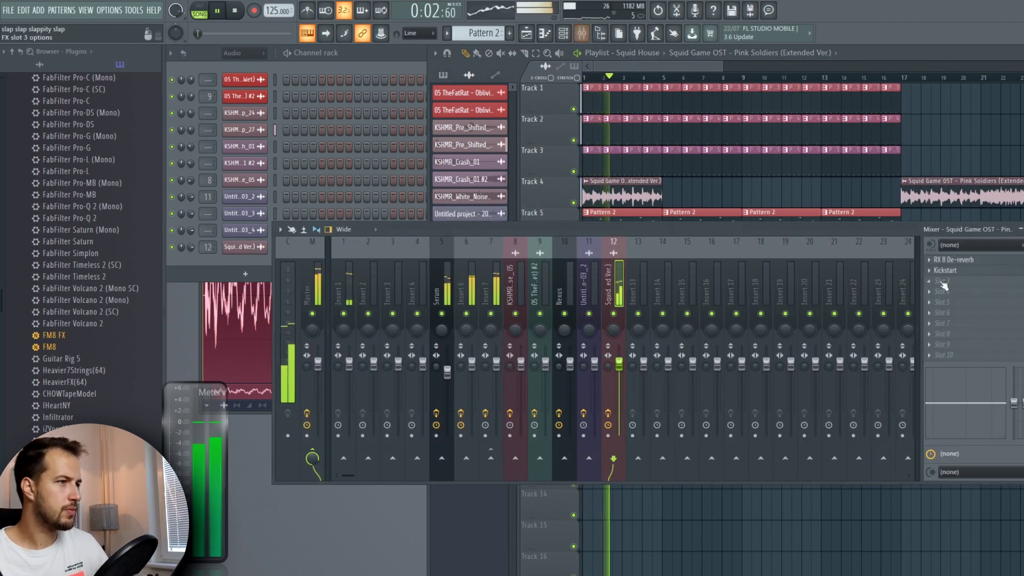
{"action": "left_click", "coordinate": [954, 260]}
{"action": "left_click_drag", "start_coordinate": [239, 309], "coordinate": [239, 352]}
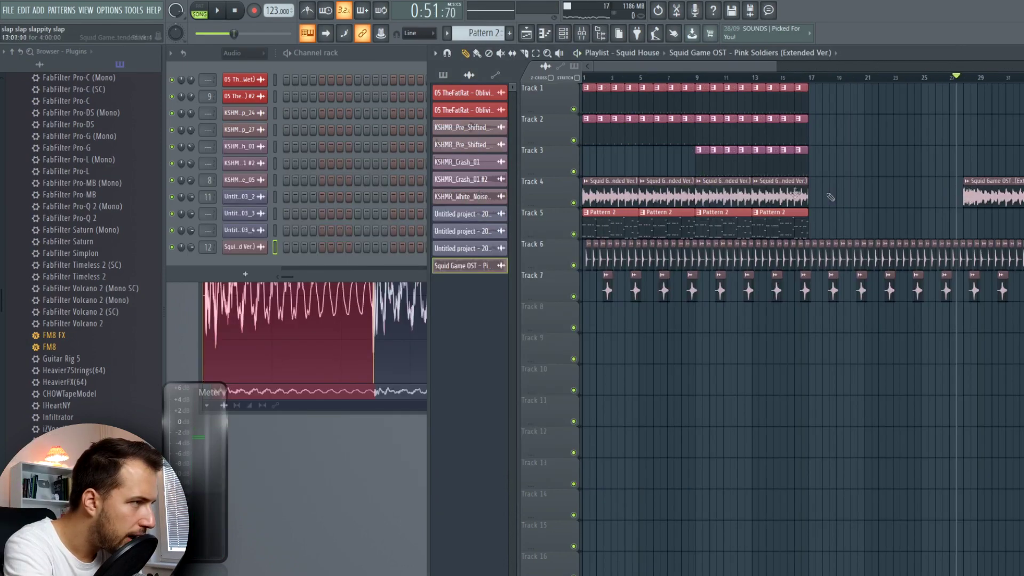
- Audition the separate Pink Soldiers clip near bar 28 and the arrangement from about bar 7
{"action": "key", "text": "space"}
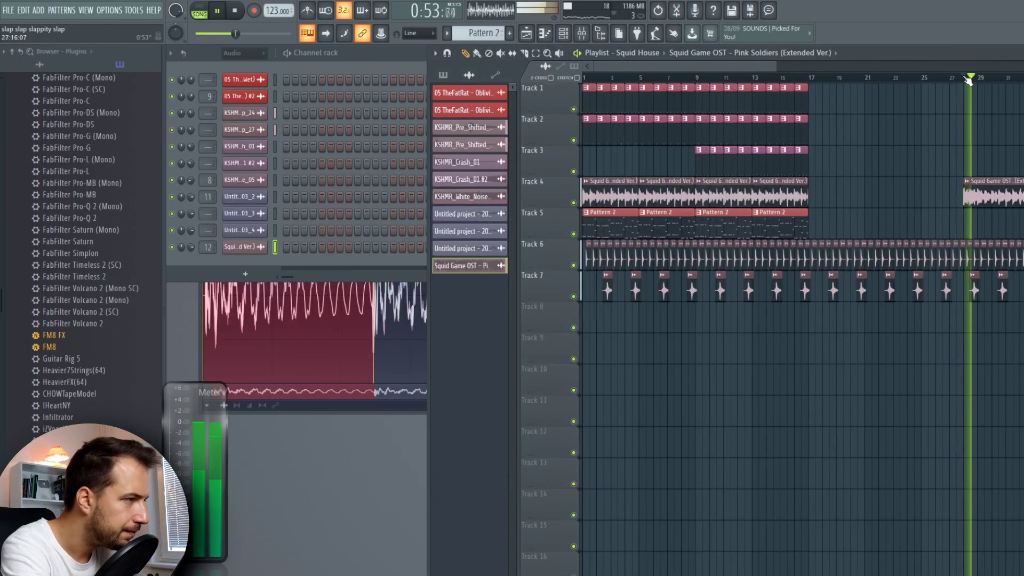
{"action": "scroll", "coordinate": [968, 80], "scroll_direction": "up", "scroll_amount": 2}
{"action": "scroll", "coordinate": [967, 80], "scroll_direction": "up", "scroll_amount": 1}
{"action": "key", "text": "space"}
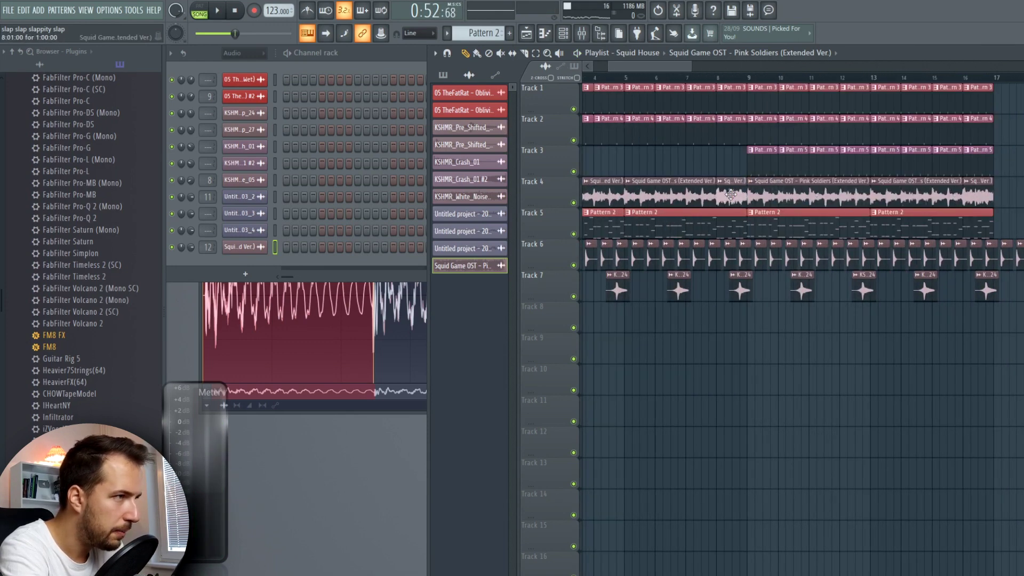
{"action": "left_click", "coordinate": [690, 78]}
{"action": "key", "text": "space"}
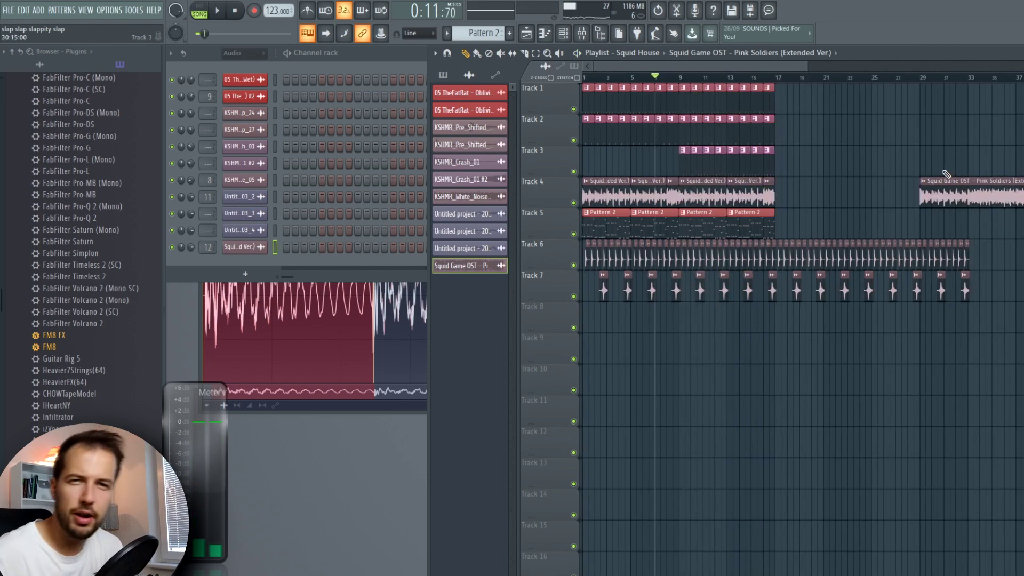
- Copy the KSHMR crash and white noise clips from the first arrangement into Squid House on Tracks 8 and 10
{"action": "left_click", "coordinate": [650, 53]}
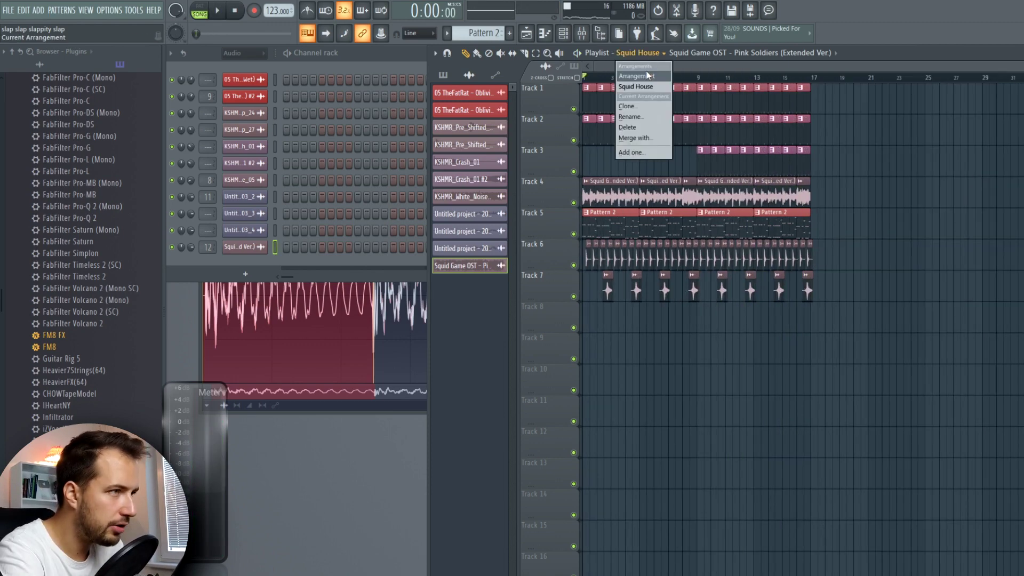
{"action": "left_click", "coordinate": [646, 73]}
{"action": "scroll", "coordinate": [666, 79], "scroll_direction": "down", "scroll_amount": 4}
{"action": "left_click_drag", "start_coordinate": [656, 320], "coordinate": [1012, 321]}
{"action": "left_click_drag", "start_coordinate": [1021, 382], "coordinate": [643, 386]}
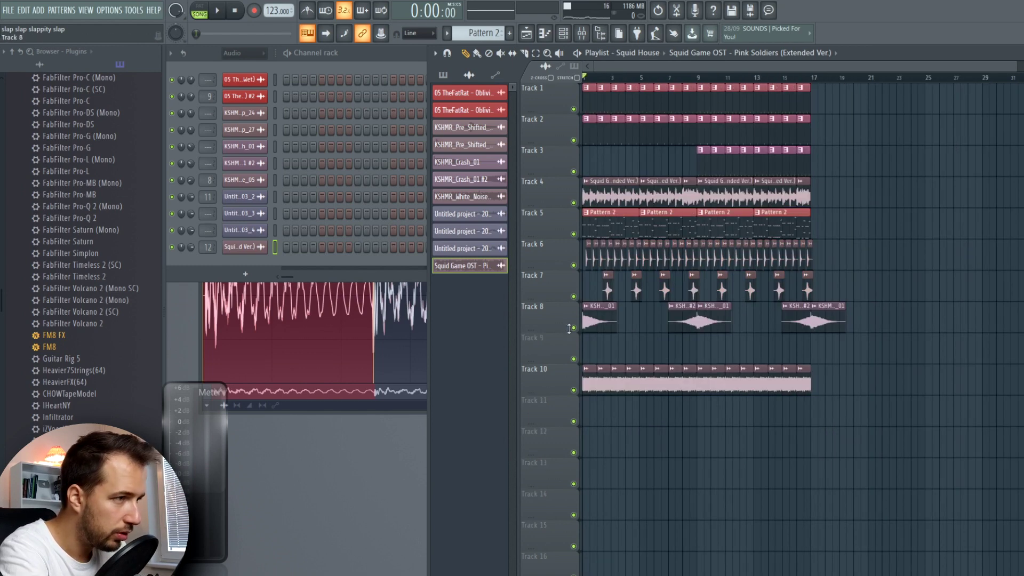
- Solo the crashes on Track 8 and the noise clips on Track 10 in turn, and restore all tracks
{"action": "right_click", "coordinate": [572, 327]}
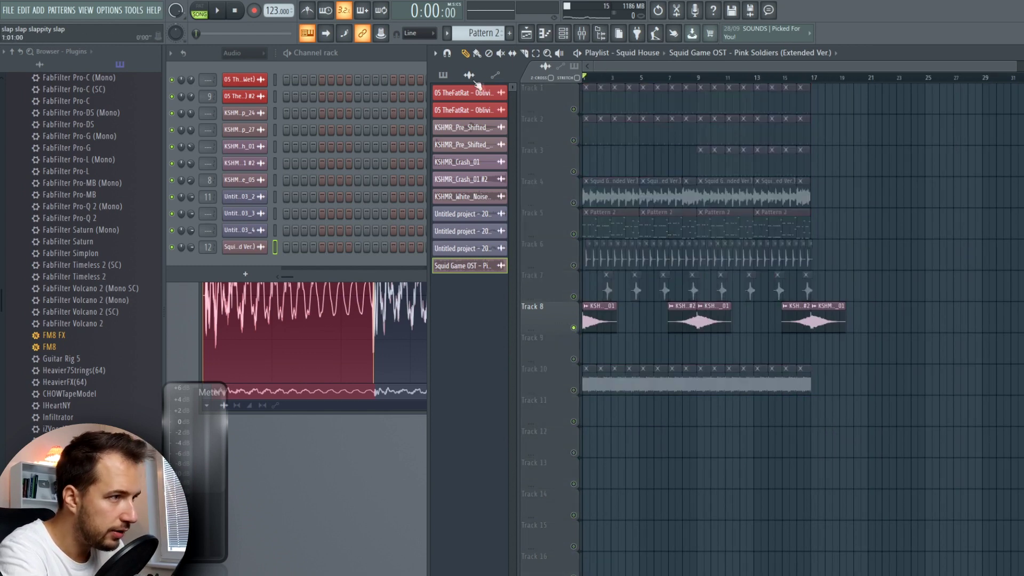
{"action": "right_click", "coordinate": [572, 390]}
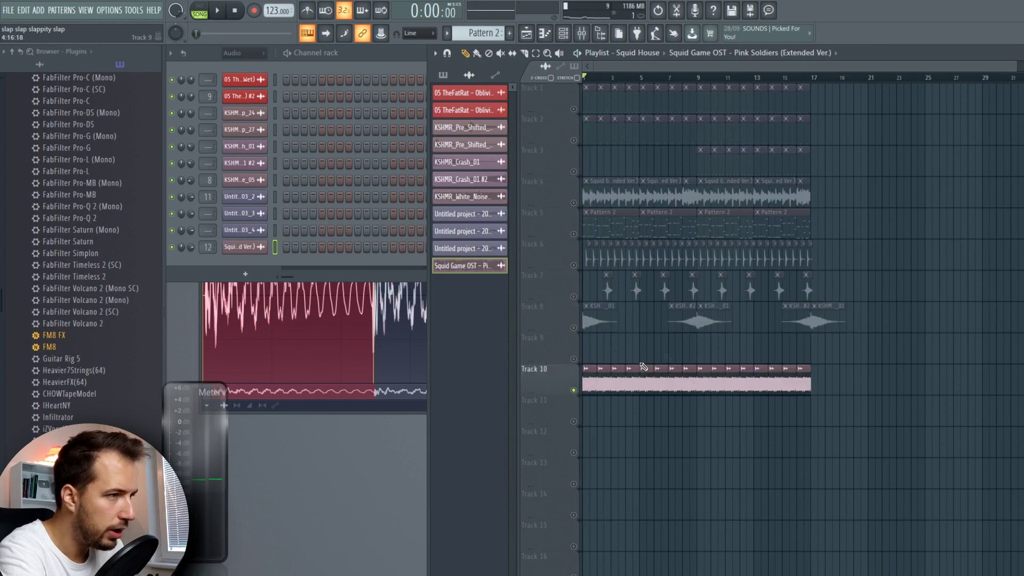
{"action": "right_click", "coordinate": [573, 390]}
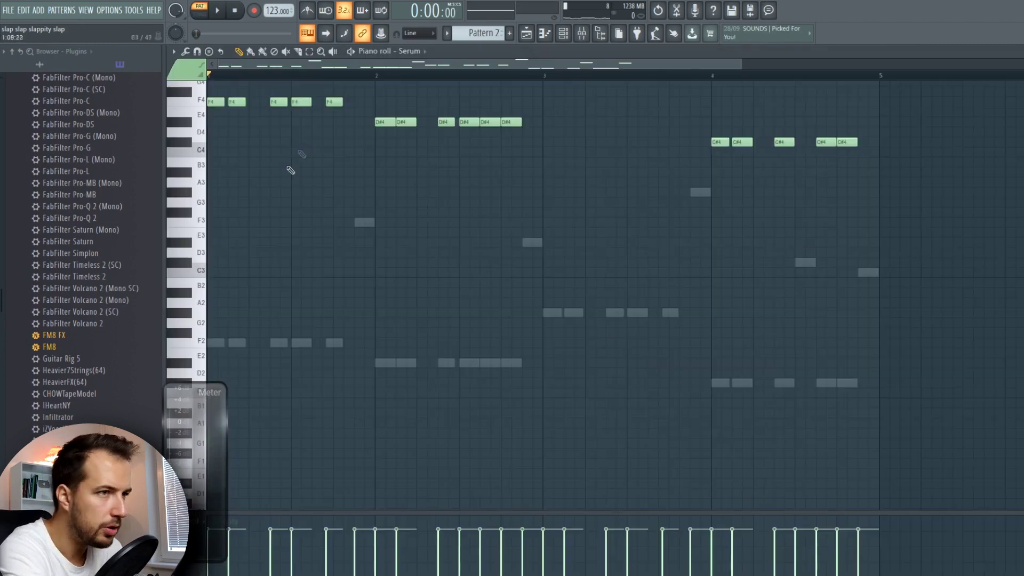
- Copy the first Serum note of each bar from Pattern 2 into Nexus #2's Pattern 7 and stretch each to a full bar
{"action": "scroll", "coordinate": [245, 222], "scroll_direction": "up", "scroll_amount": 6}
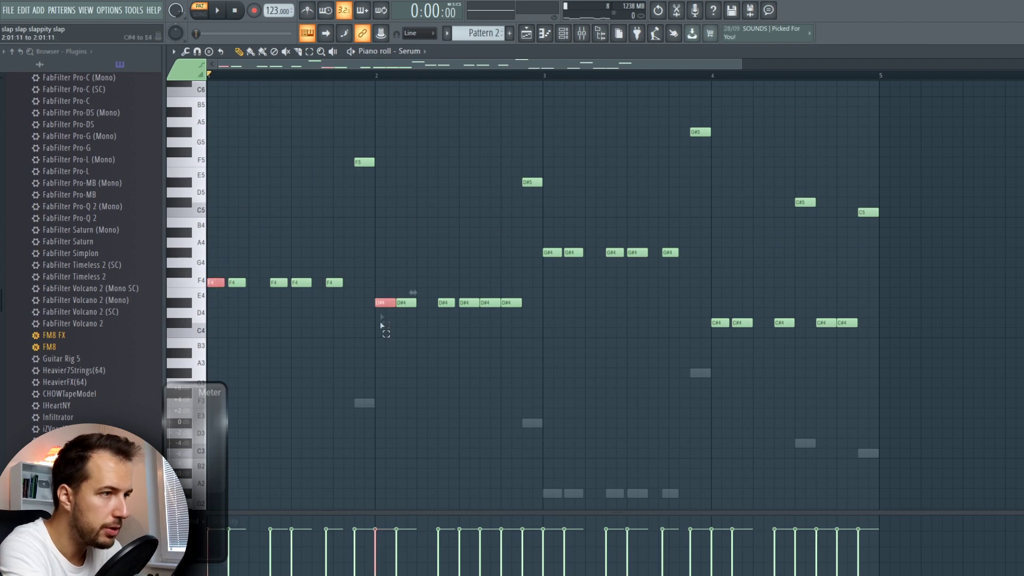
{"action": "scroll", "coordinate": [300, 135], "scroll_direction": "up", "scroll_amount": 3}
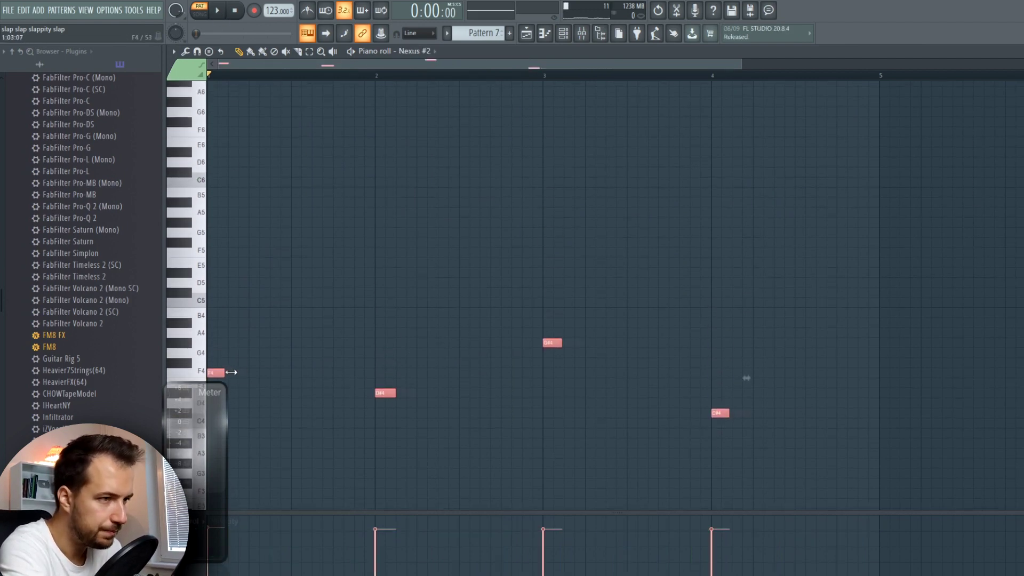
{"action": "left_click_drag", "start_coordinate": [224, 370], "coordinate": [368, 375]}
- Build chords in Pattern 7 by adding full-bar G#4 and C5 notes in bar 1 and G4 and A#4 in bar 2
{"action": "left_click", "coordinate": [364, 319]}
{"action": "left_click_drag", "start_coordinate": [221, 333], "coordinate": [207, 343]}
{"action": "left_click", "coordinate": [208, 302]}
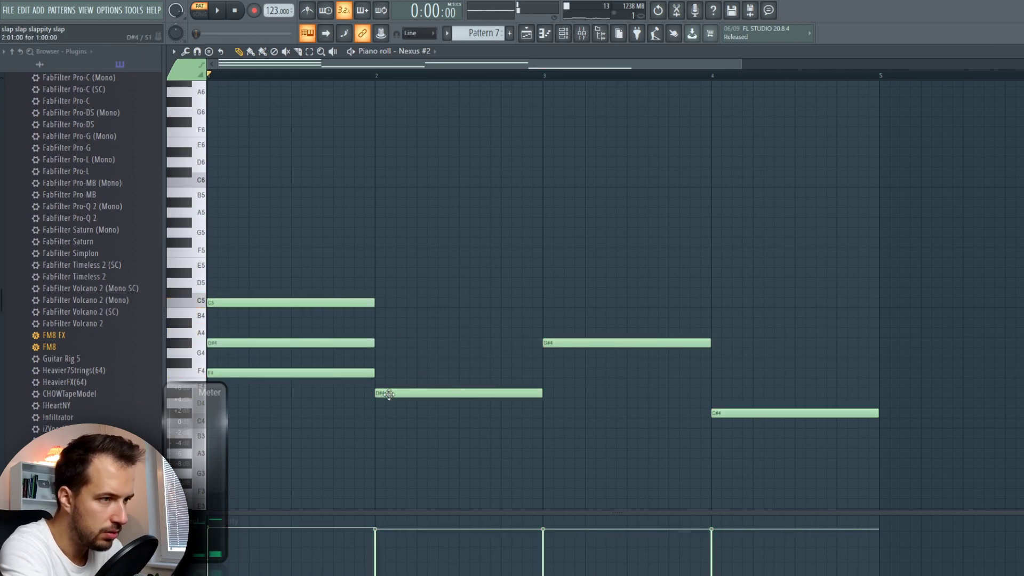
{"action": "left_click", "coordinate": [380, 352]}
{"action": "left_click_drag", "start_coordinate": [381, 314], "coordinate": [373, 322]}
- Complete the Pattern 7 chords with full-bar C5 and D#5 notes in bar 3 and F4 and G#4 in bar 4
{"action": "left_click", "coordinate": [546, 264]}
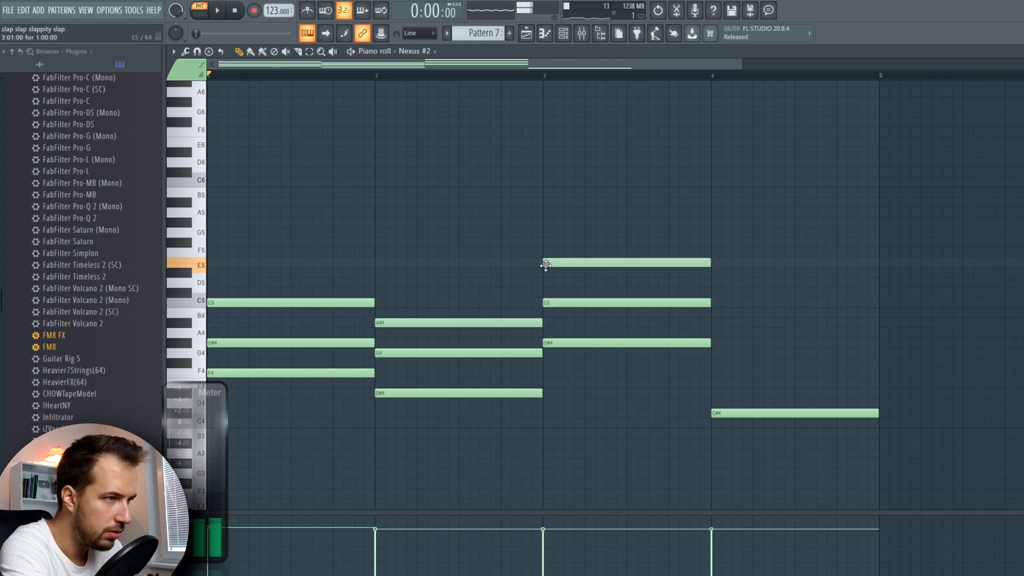
{"action": "left_click_drag", "start_coordinate": [565, 264], "coordinate": [562, 274]}
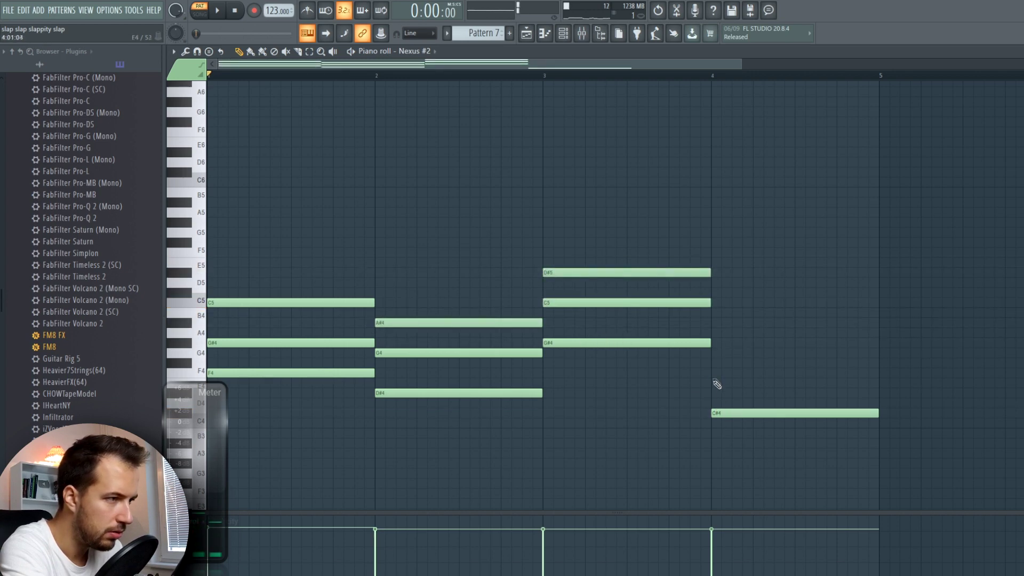
{"action": "left_click", "coordinate": [713, 342]}
- Raise the middle note of all four Pattern 7 chords by one octave and audition the progression
{"action": "left_click_drag", "start_coordinate": [322, 342], "coordinate": [320, 349]}
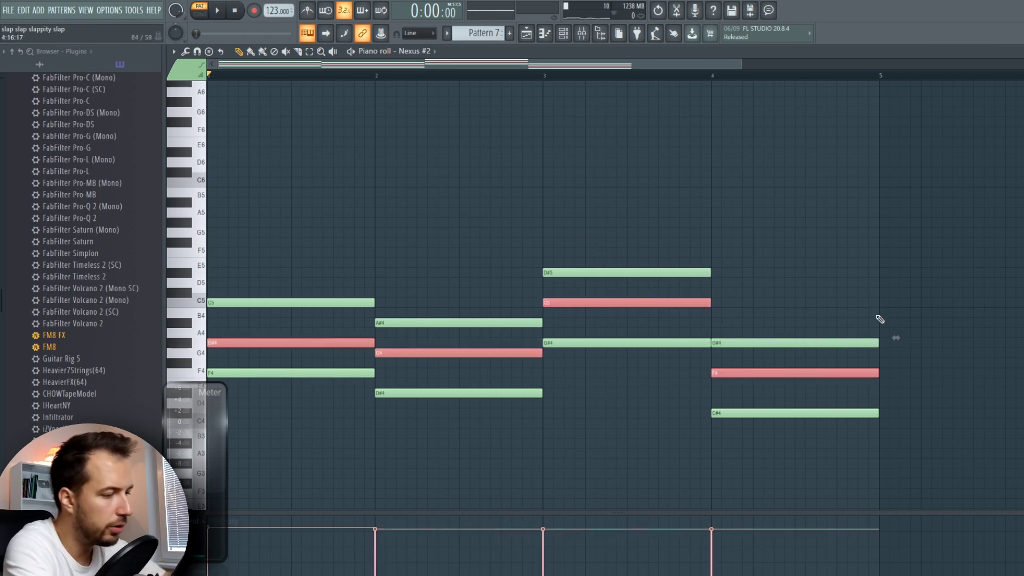
{"action": "key", "text": "ctrl+Up"}
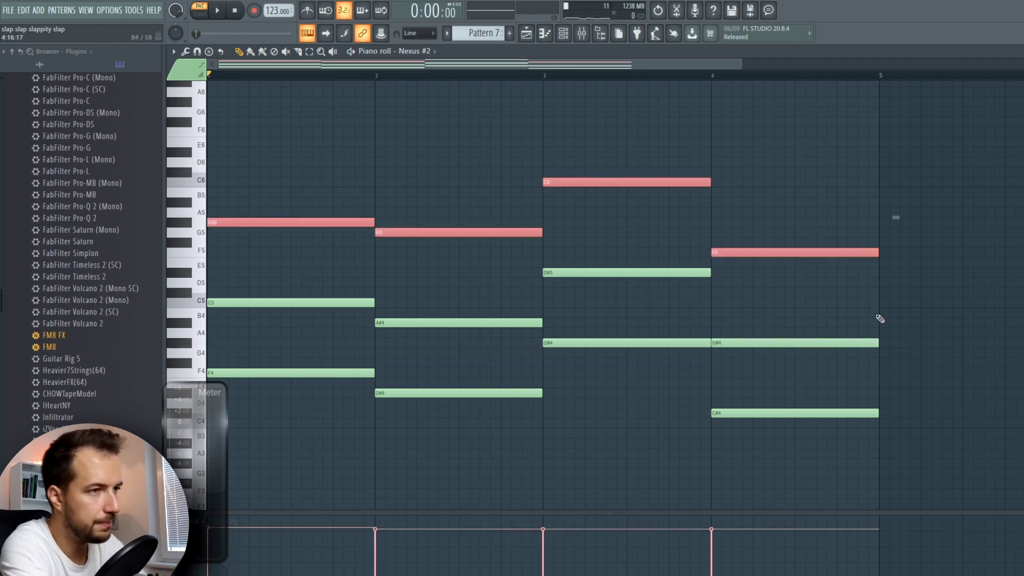
{"action": "key", "text": "space"}
{"action": "key", "text": "ctrl+d"}
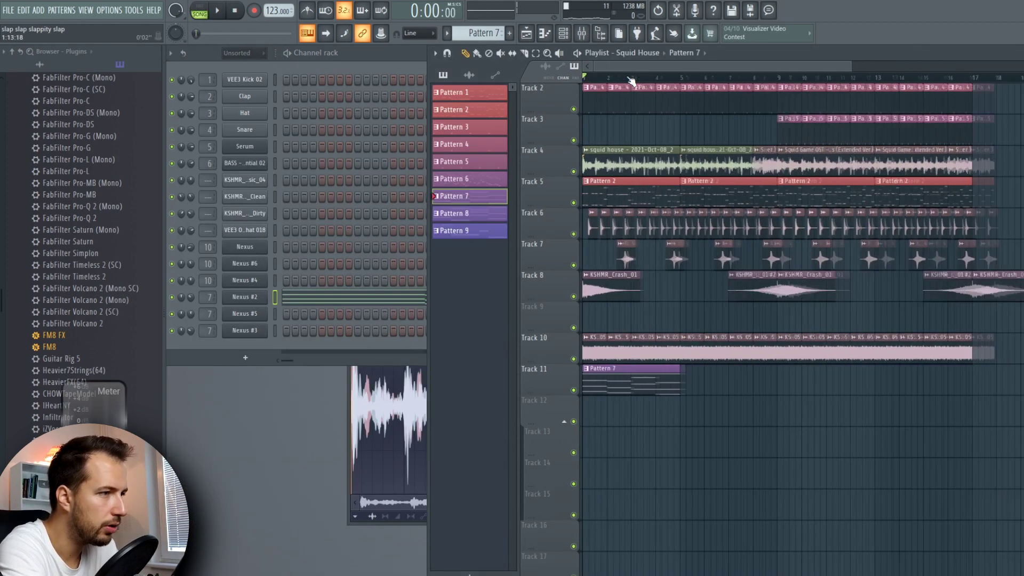
- Repeat the Pattern 7 clip on Track 11 until it fills bars 1 to 16, and audition it with the arrangement
{"action": "key", "text": "space"}
{"action": "left_click_drag", "start_coordinate": [674, 400], "coordinate": [674, 389]}
{"action": "key", "text": "ctrl+b"}
{"action": "key", "text": "ctrl+b"}
{"action": "key", "text": "ctrl+b"}
{"action": "key", "text": "ctrl+d"}
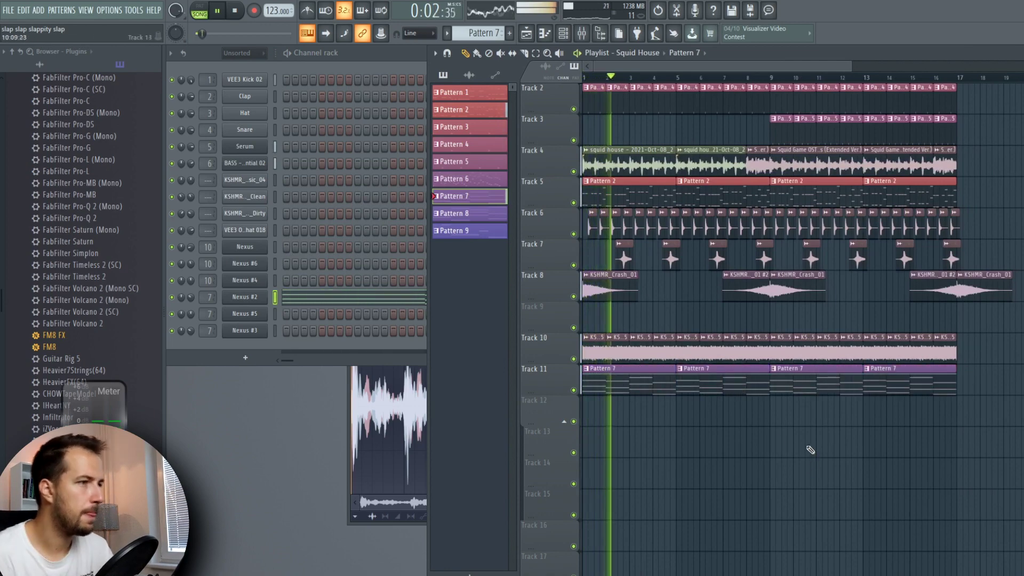
{"action": "key", "text": "space"}
- Open the Nexus #2 instrument and load the Nexus Grandpiano preset from Factory Presets
{"action": "left_click", "coordinate": [256, 297]}
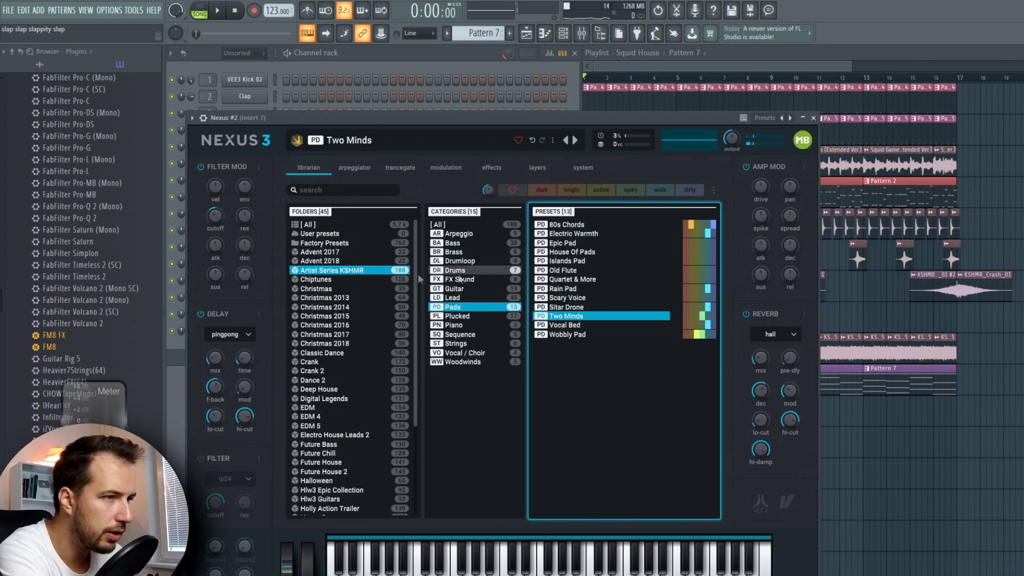
{"action": "left_click", "coordinate": [325, 244]}
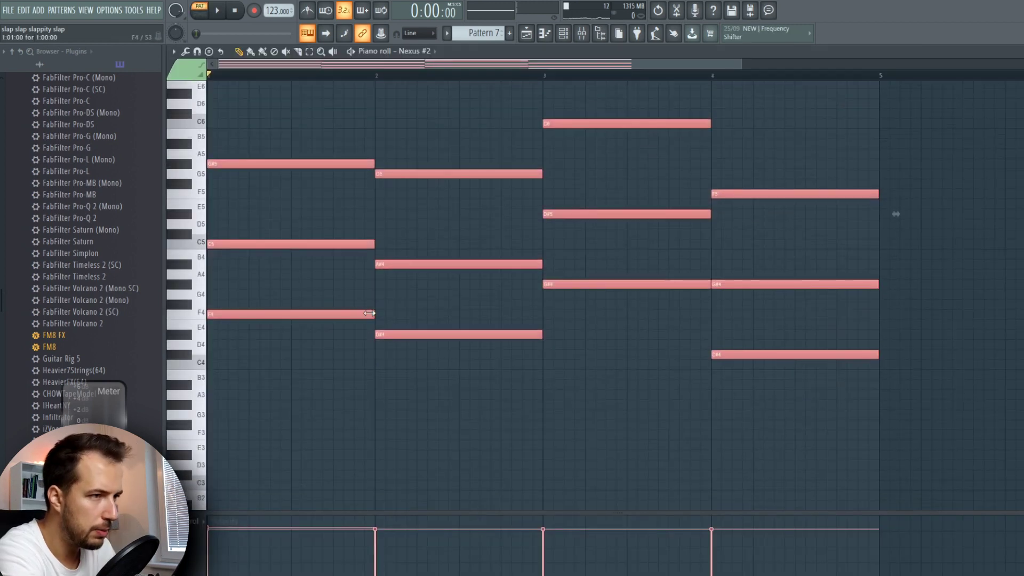
- Halve the Pattern 7 chords to half a bar, repeat each in its bar's second half, and add half-bar F6 notes throughout
{"action": "left_click_drag", "start_coordinate": [369, 313], "coordinate": [291, 313]}
{"action": "key", "text": "ctrl+b"}
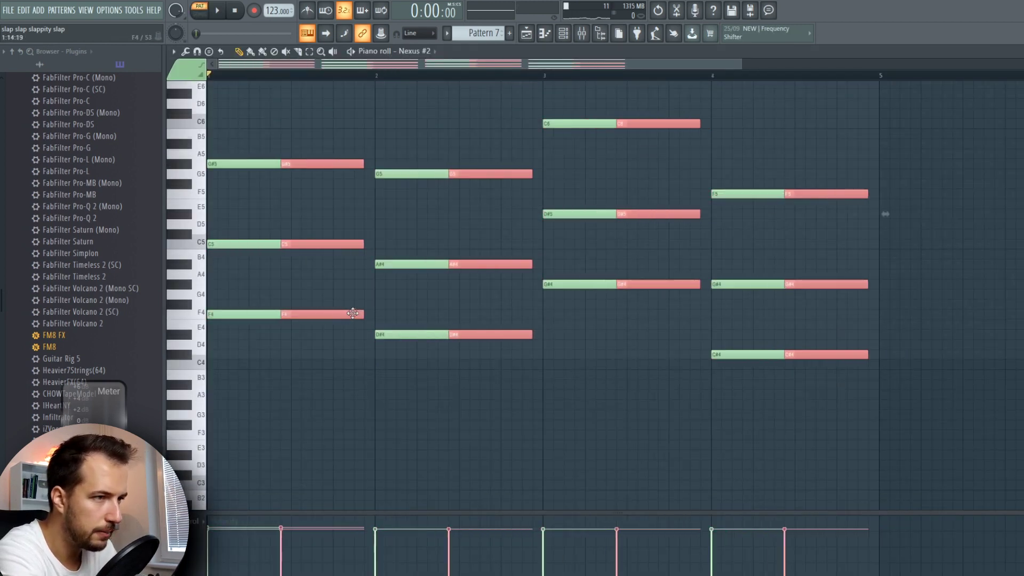
{"action": "scroll", "coordinate": [366, 318], "scroll_direction": "up", "scroll_amount": 3}
{"action": "key", "text": "space"}
{"action": "left_click", "coordinate": [414, 224]}
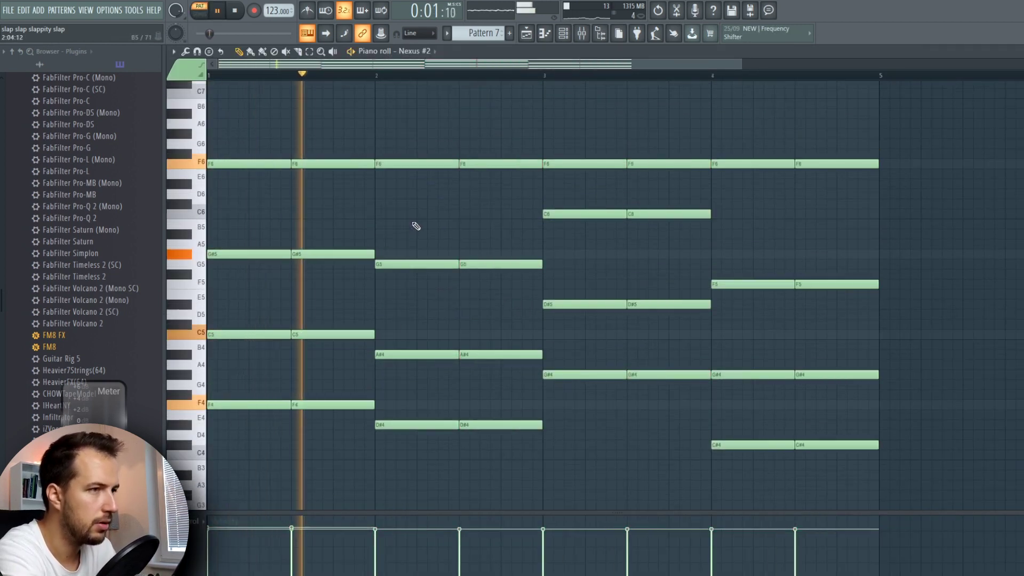
- Raise the hall reverb mix on the Nexus Grandpiano preset while Pattern 7 plays
{"action": "key", "text": "Escape"}
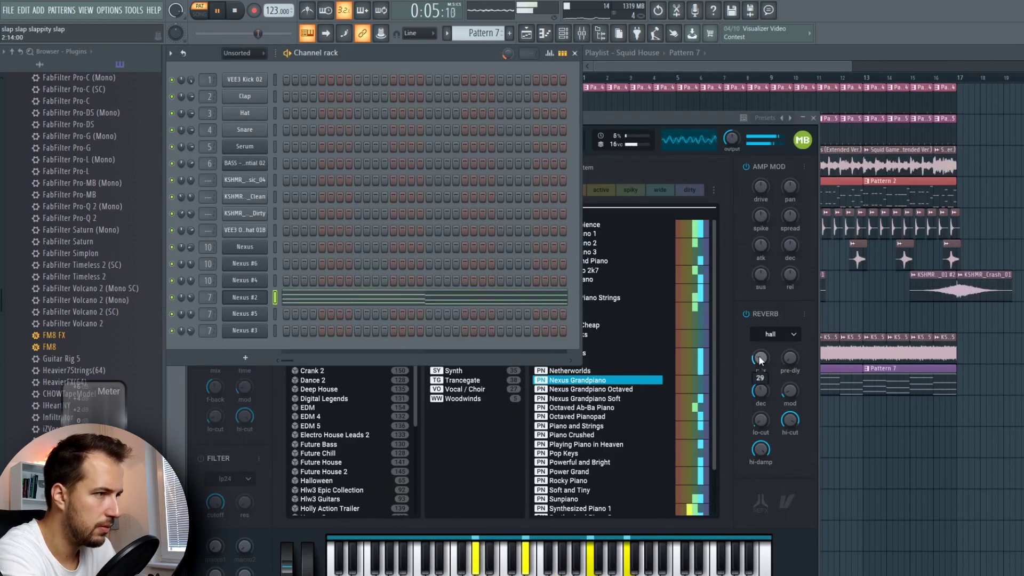
{"action": "left_click_drag", "start_coordinate": [760, 361], "coordinate": [768, 333]}
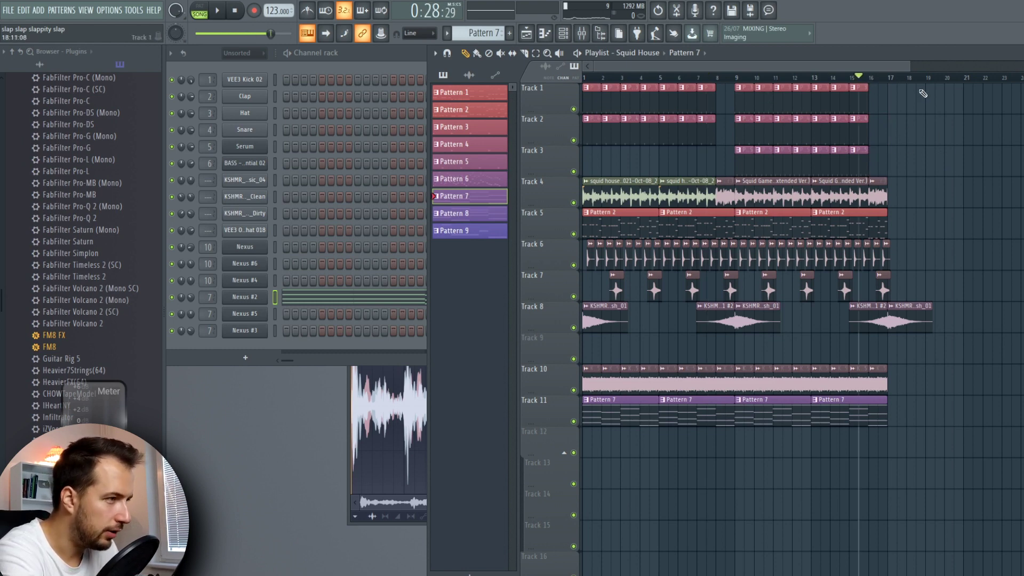
- Duplicate all clips from bars 1 to 16, except the Track 8 crashes, so the copy starts at bar 17
{"action": "left_click_drag", "start_coordinate": [923, 94], "coordinate": [587, 288]}
{"action": "left_click_drag", "start_coordinate": [908, 364], "coordinate": [529, 441]}
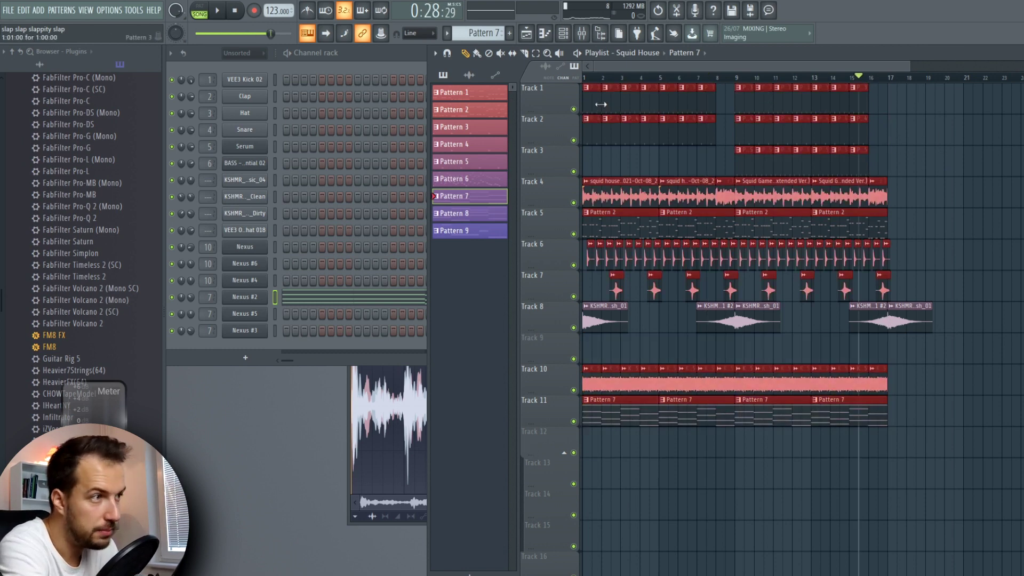
{"action": "left_click_drag", "start_coordinate": [593, 99], "coordinate": [894, 109]}
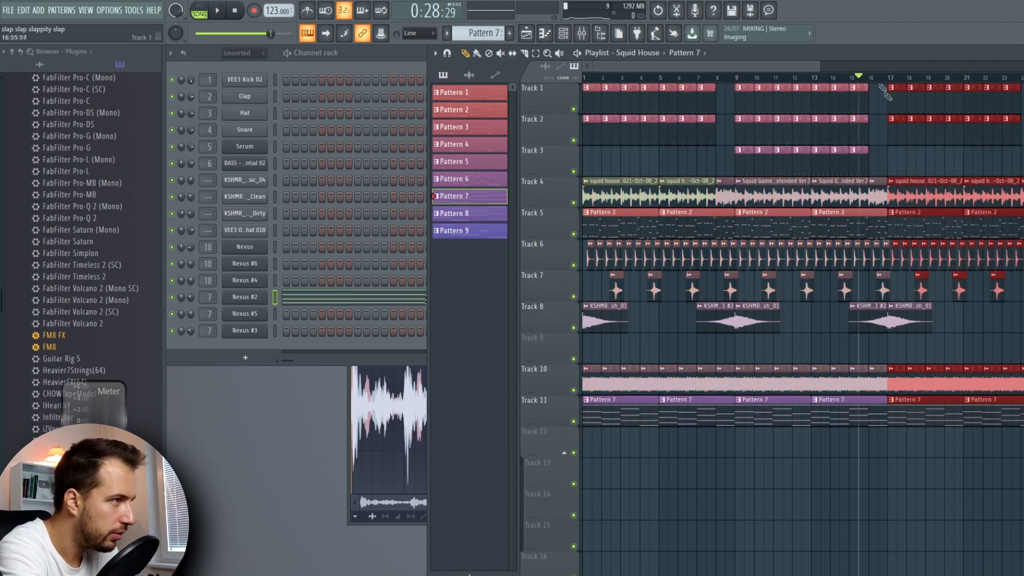
{"action": "left_click_drag", "start_coordinate": [794, 67], "coordinate": [847, 76]}
{"action": "left_click", "coordinate": [883, 345], "text": "ctrl"}
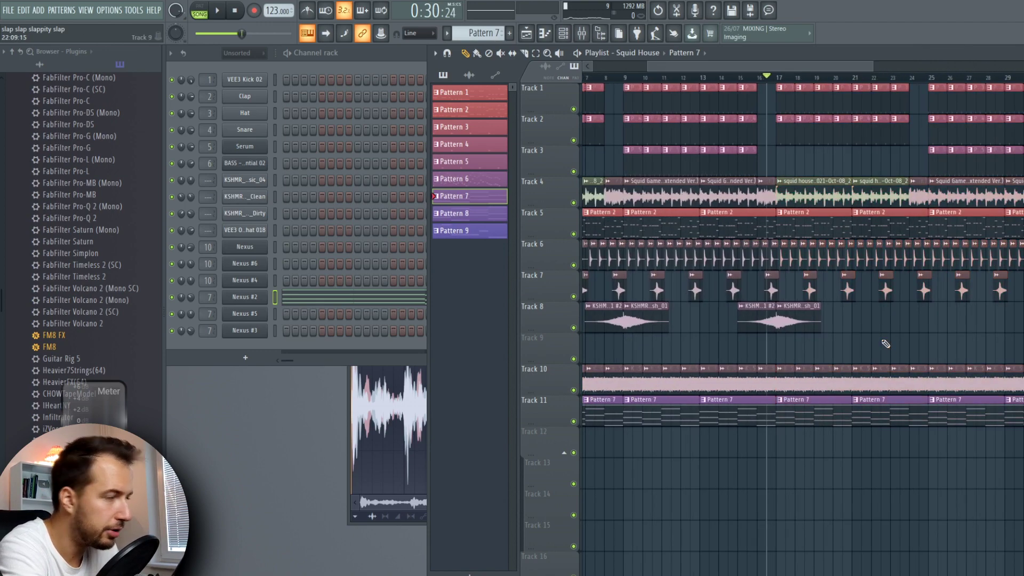
- Create Pattern 10 for Nexus #4, place it on Track 9 at bar 17, and open its piano roll
{"action": "left_click", "coordinate": [772, 348]}
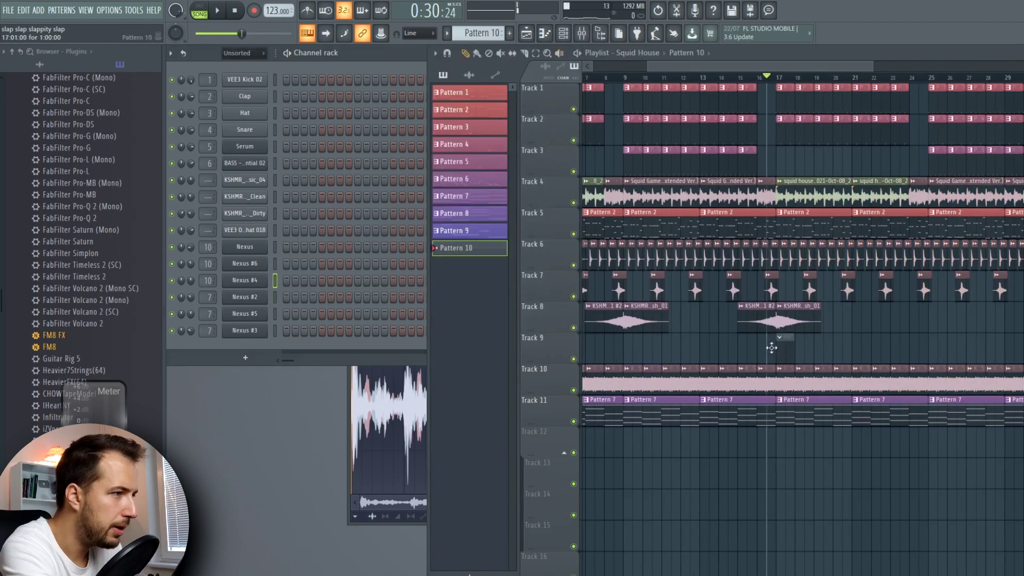
{"action": "right_click", "coordinate": [256, 278]}
{"action": "left_click", "coordinate": [303, 280]}
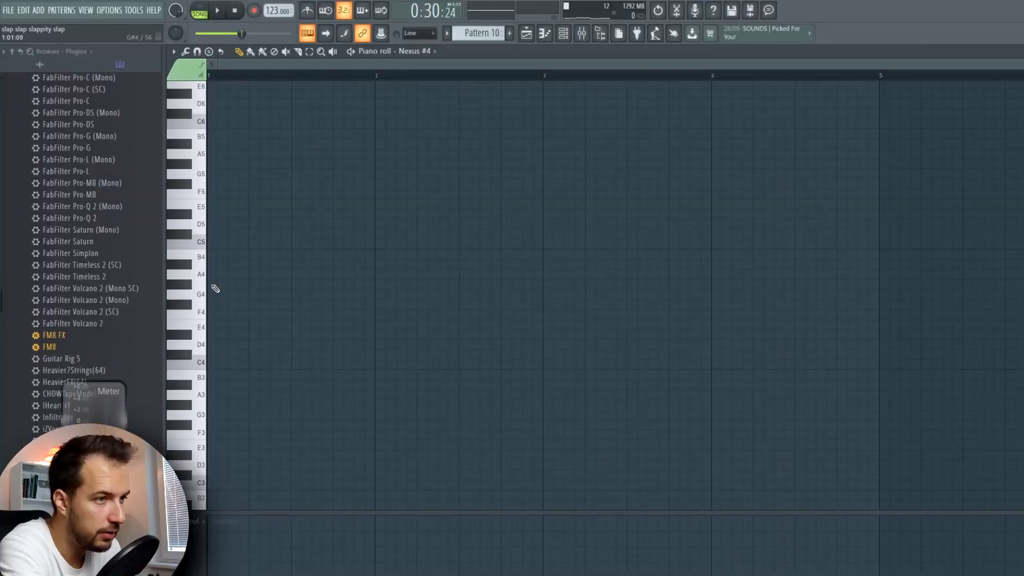
- Write F5, G#4, D#5 and G#4 on bar 1's beats and A#4, C5, A#4, G#4, F4 as consecutive eighths in bar 2
{"action": "left_click_drag", "start_coordinate": [259, 243], "coordinate": [248, 284]}
{"action": "key", "text": "space"}
{"action": "key", "text": "space"}
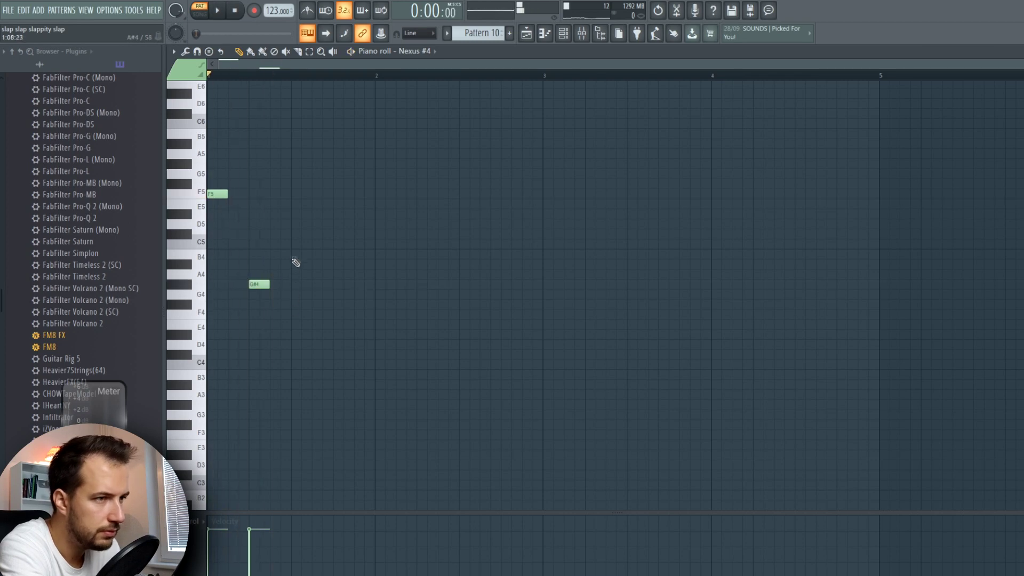
{"action": "key", "text": "space"}
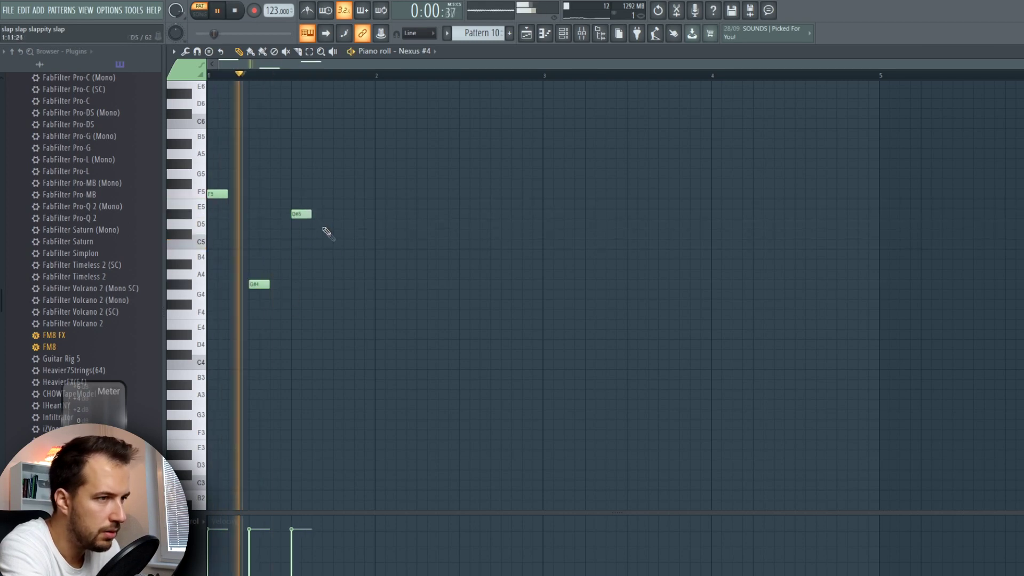
{"action": "left_click", "coordinate": [342, 245]}
{"action": "key", "text": "space"}
{"action": "key", "text": "space"}
{"action": "left_click_drag", "start_coordinate": [340, 245], "coordinate": [338, 286]}
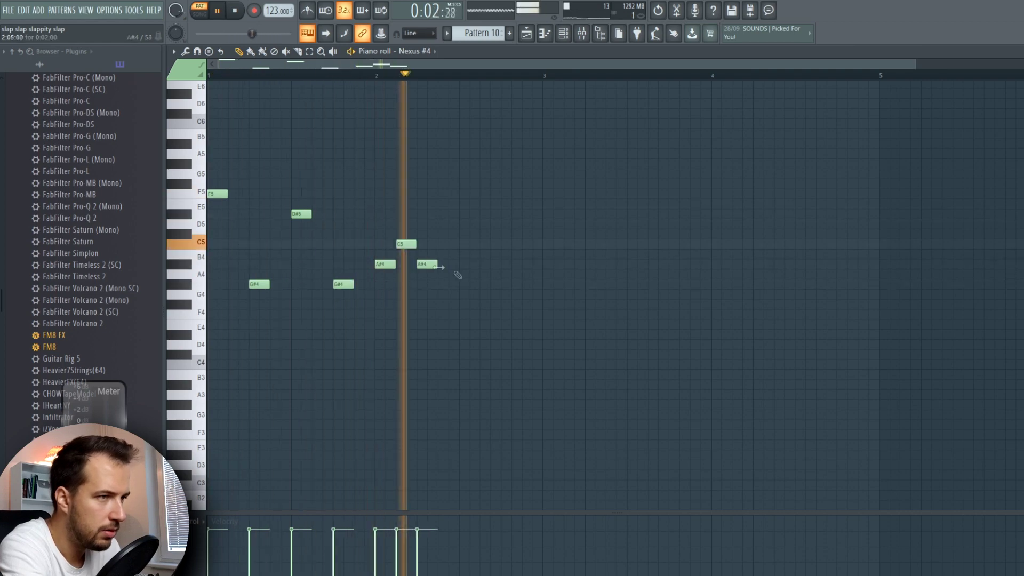
{"action": "key", "text": "space"}
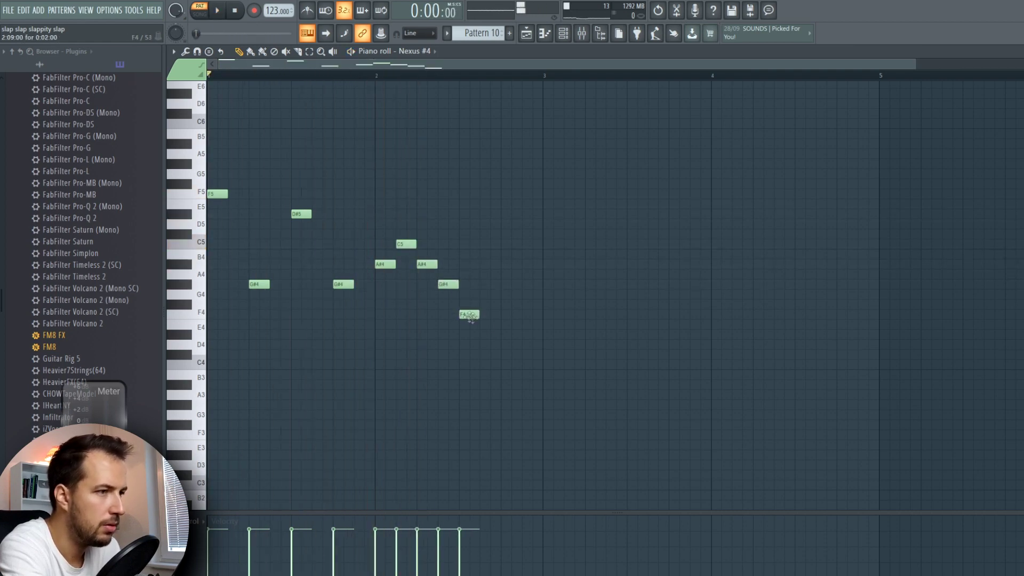
{"action": "key", "text": "space"}
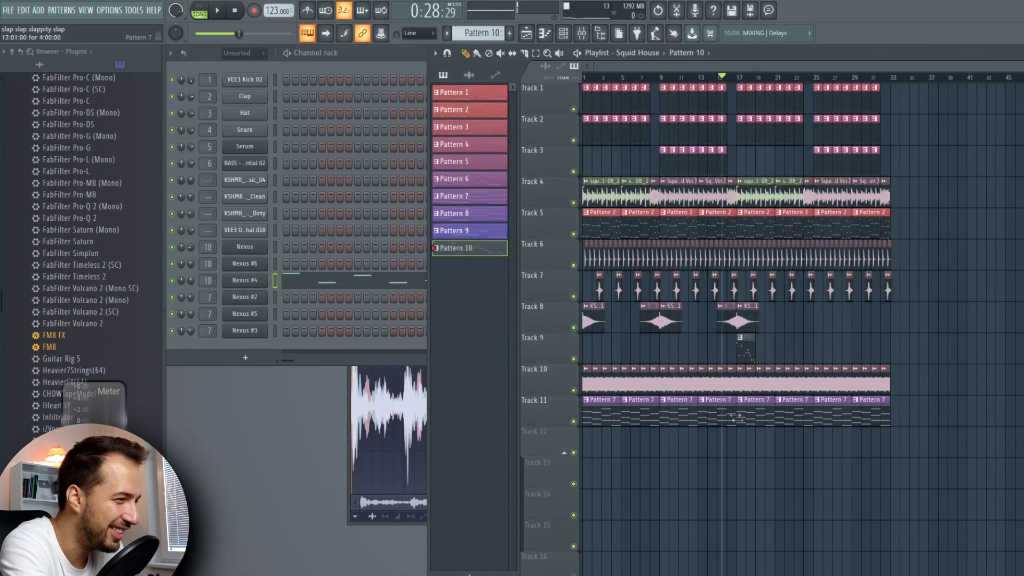
- Replace the last two notes of Pattern 10's bar 2 with G#4 and add A#4, G#4, C5 and G#4 in bar 3
{"action": "scroll", "coordinate": [729, 80], "scroll_direction": "up", "scroll_amount": 3}
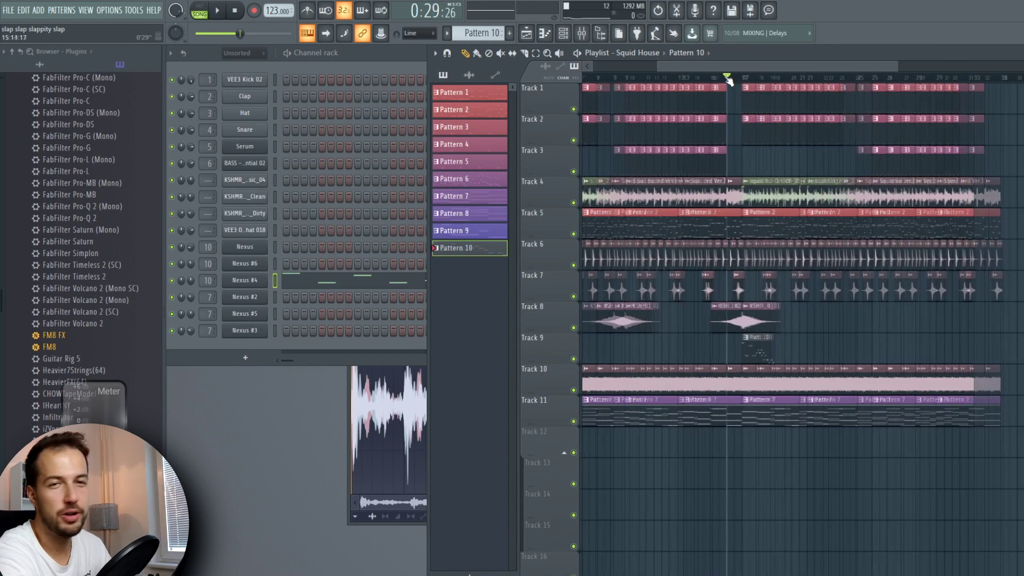
{"action": "left_click_drag", "start_coordinate": [731, 69], "coordinate": [754, 69]}
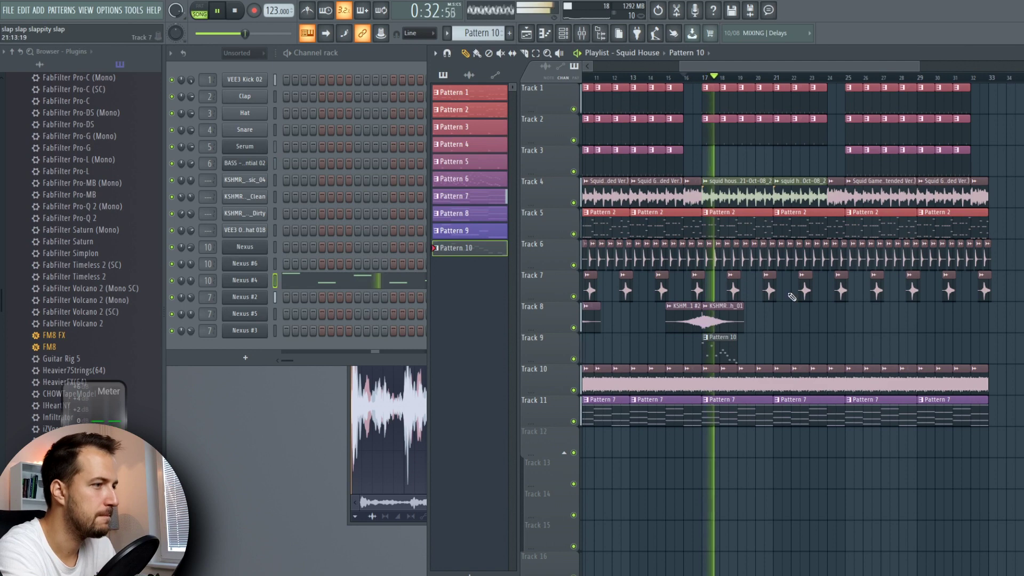
{"action": "double_click", "coordinate": [725, 343]}
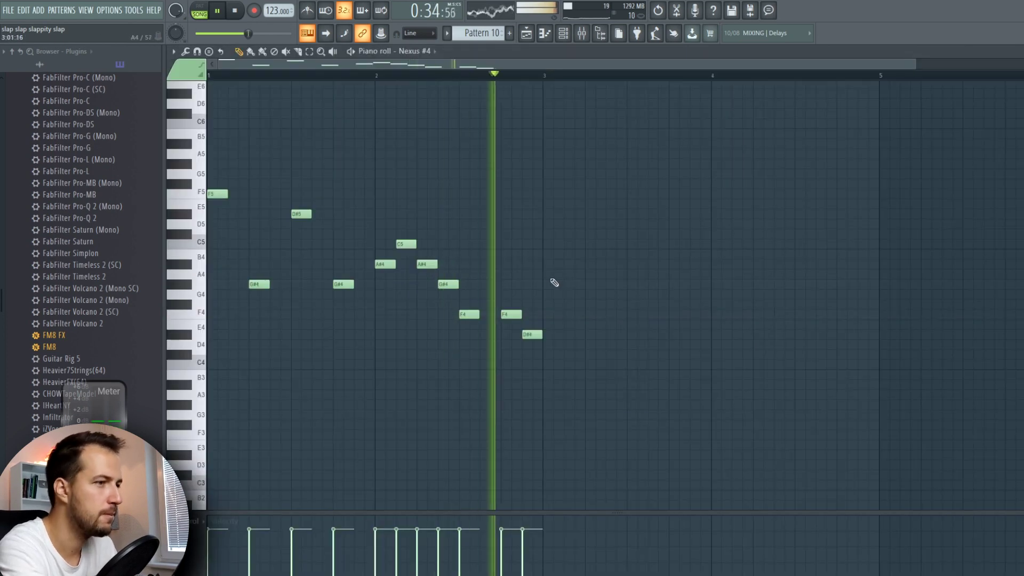
{"action": "right_click", "coordinate": [533, 335]}
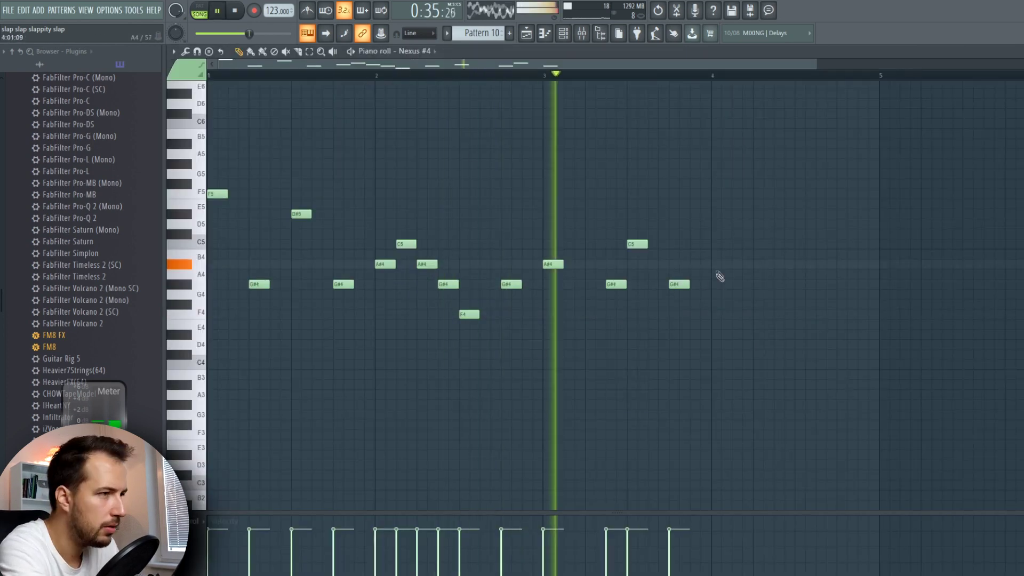
{"action": "key", "text": "space"}
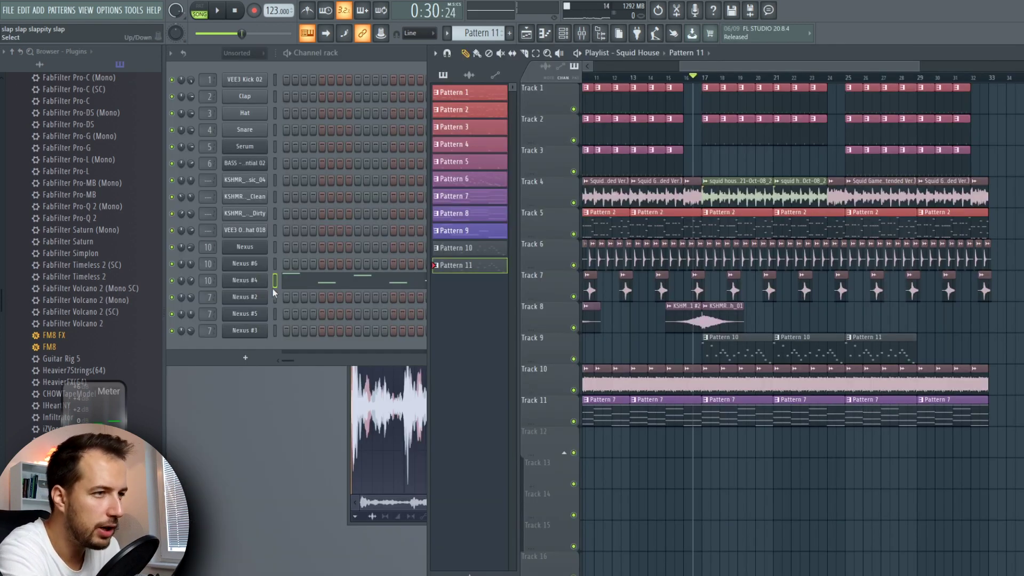
- Copy the Pattern 11 melody from Nexus #4 to Nexus #6 and clear the copy pasted into Nexus #2
{"action": "left_click", "coordinate": [275, 281]}
{"action": "key", "text": "ctrl+c"}
{"action": "left_click", "coordinate": [275, 296]}
{"action": "key", "text": "ctrl+v"}
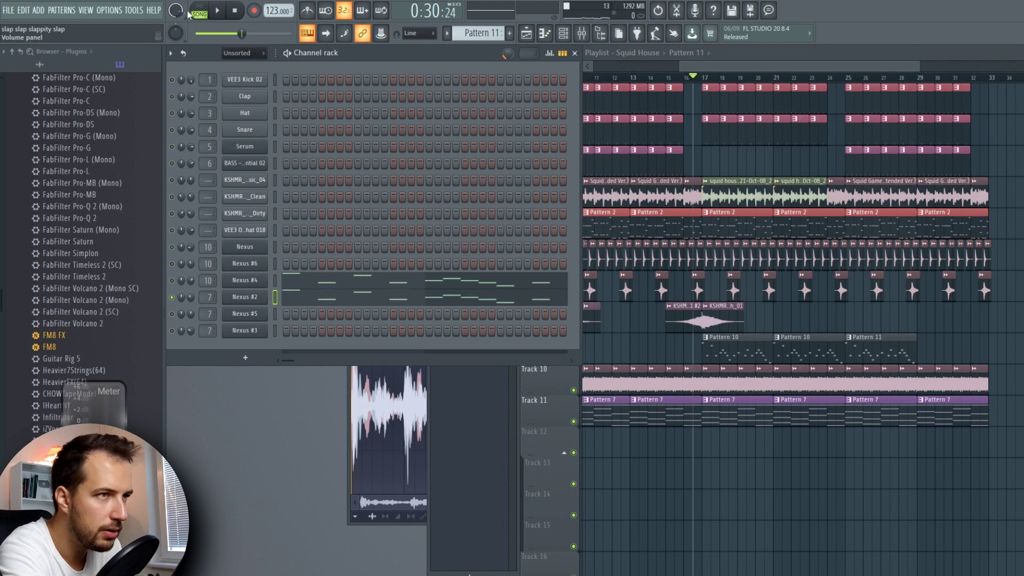
{"action": "left_click", "coordinate": [275, 263]}
{"action": "key", "text": "ctrl+v"}
{"action": "left_click", "coordinate": [277, 294]}
{"action": "key", "text": "ctrl+x"}
- Lengthen the opening F5 of the Nexus #6 melody to one beat and raise the whole melody by one octave
{"action": "left_click", "coordinate": [288, 264]}
{"action": "key", "text": "l"}
{"action": "key", "text": "space"}
{"action": "key", "text": "space"}
{"action": "key", "text": "space"}
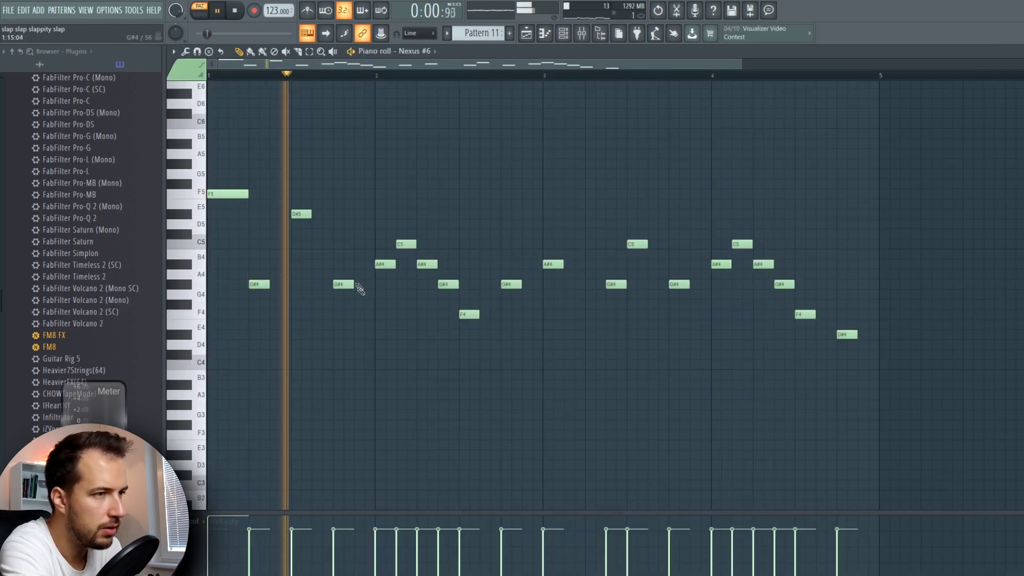
{"action": "key", "text": "space"}
{"action": "key", "text": "space"}
{"action": "key", "text": "ctrl+Up"}
{"action": "scroll", "coordinate": [421, 261], "scroll_direction": "up", "scroll_amount": 4}
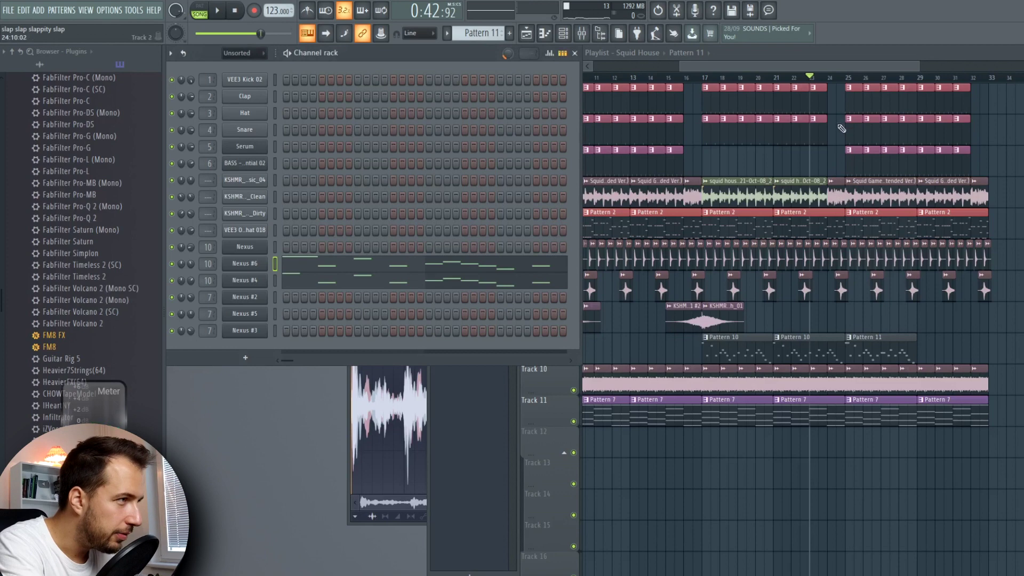
- Delete the Track 4 sample clips from bar 25 onward and repeat Pattern 11 on Track 9 at bar 29, auditioning the section
{"action": "left_click", "coordinate": [830, 77]}
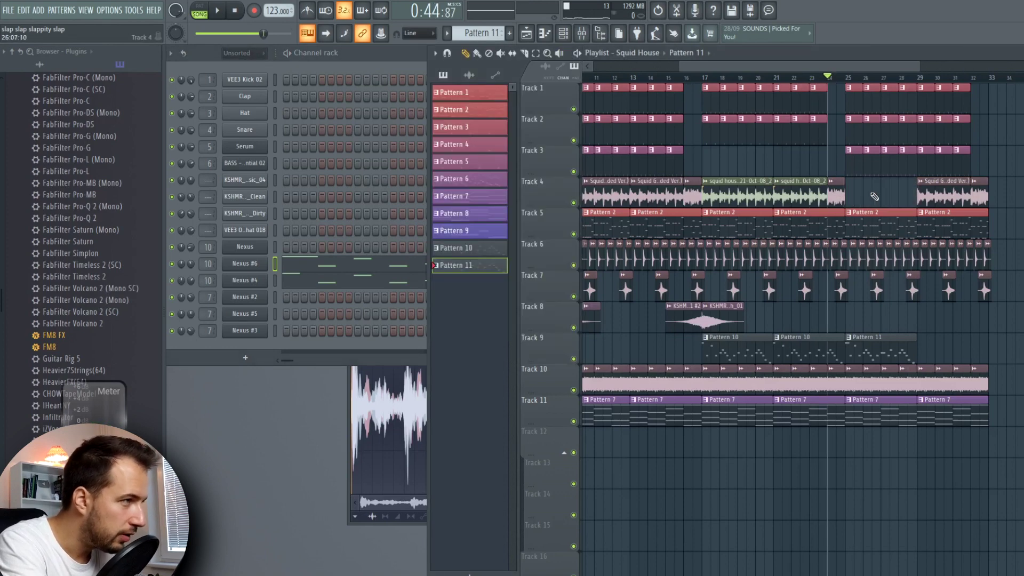
{"action": "key", "text": "space"}
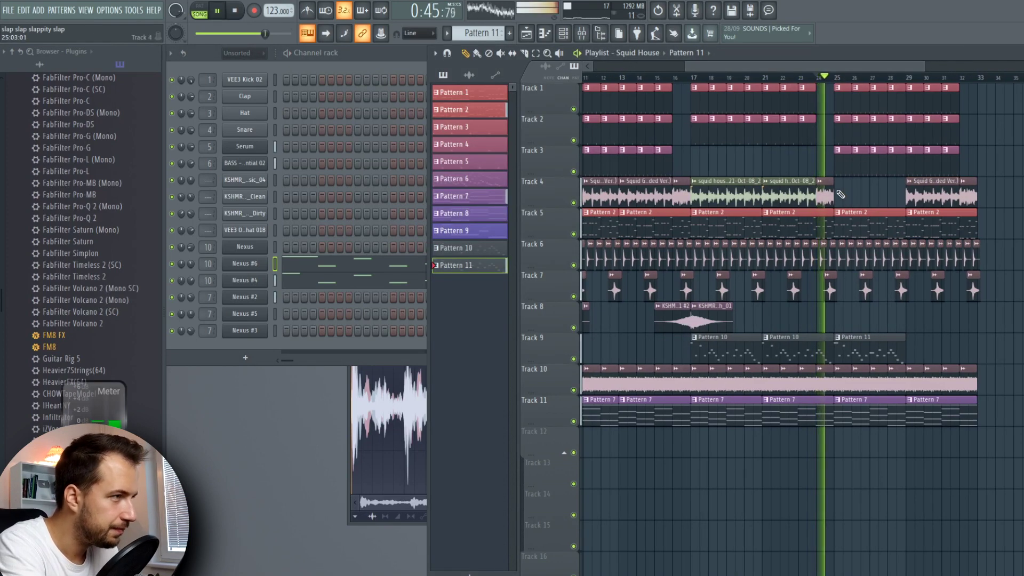
{"action": "right_click", "coordinate": [931, 190]}
{"action": "right_click", "coordinate": [967, 195]}
{"action": "left_click_drag", "start_coordinate": [883, 346], "coordinate": [956, 342]}
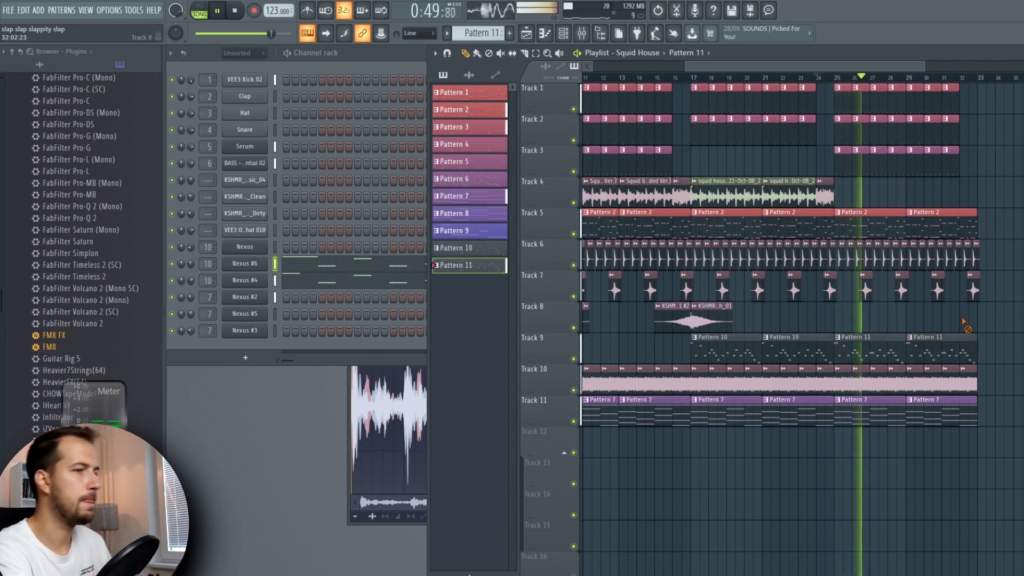
{"action": "key", "text": "space"}
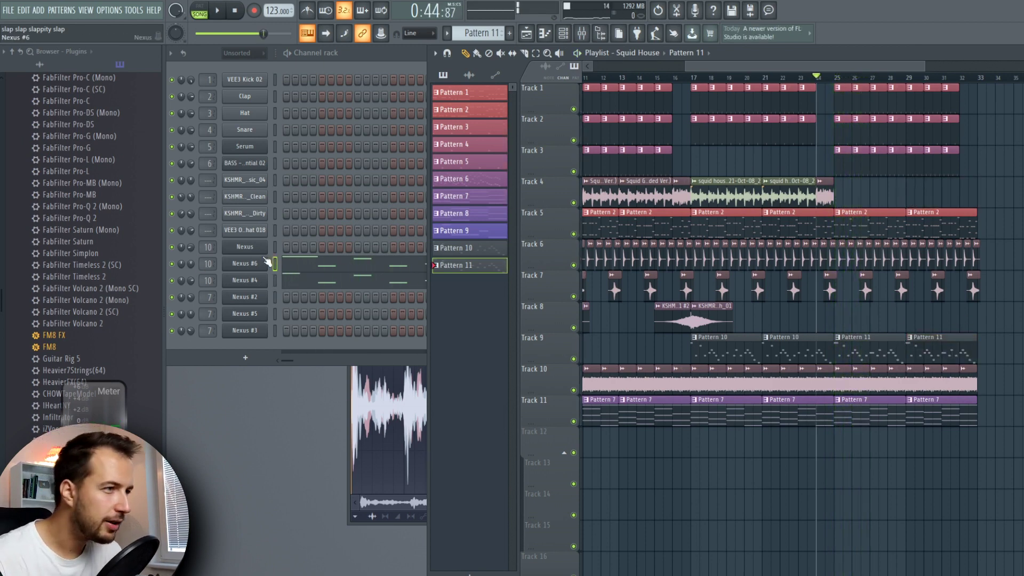
- Copy the squid house clip to bar 25 on Track 4, trim it to one beat, and save it as "squid house - 2021-Oct-08_2 - Part_1.wav"
{"action": "scroll", "coordinate": [605, 202], "scroll_direction": "left", "scroll_amount": 5}
{"action": "left_click_drag", "start_coordinate": [1008, 191], "coordinate": [1023, 191]}
{"action": "scroll", "coordinate": [906, 85], "scroll_direction": "up", "scroll_amount": 6}
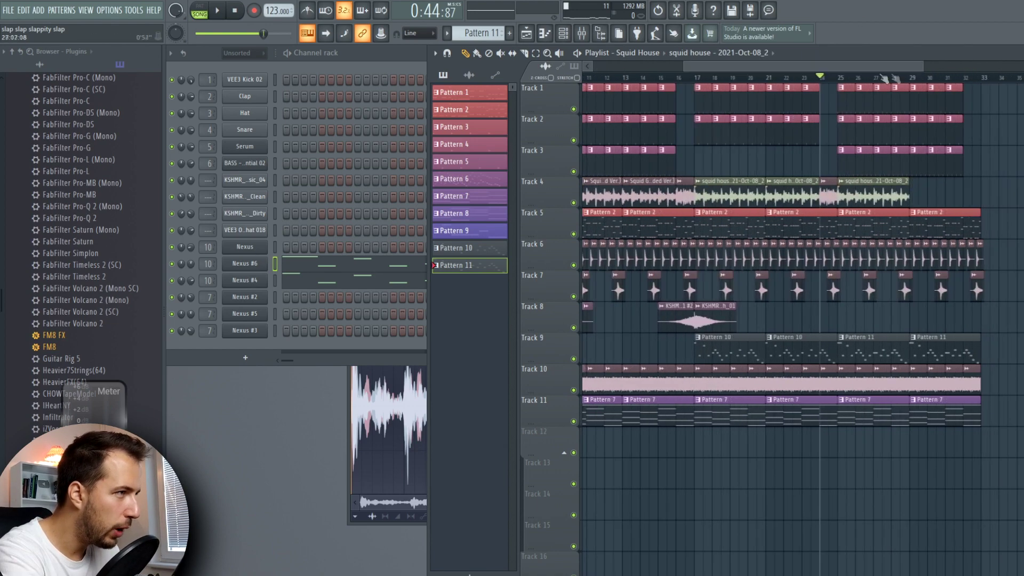
{"action": "right_click", "coordinate": [770, 188]}
{"action": "left_click", "coordinate": [863, 203]}
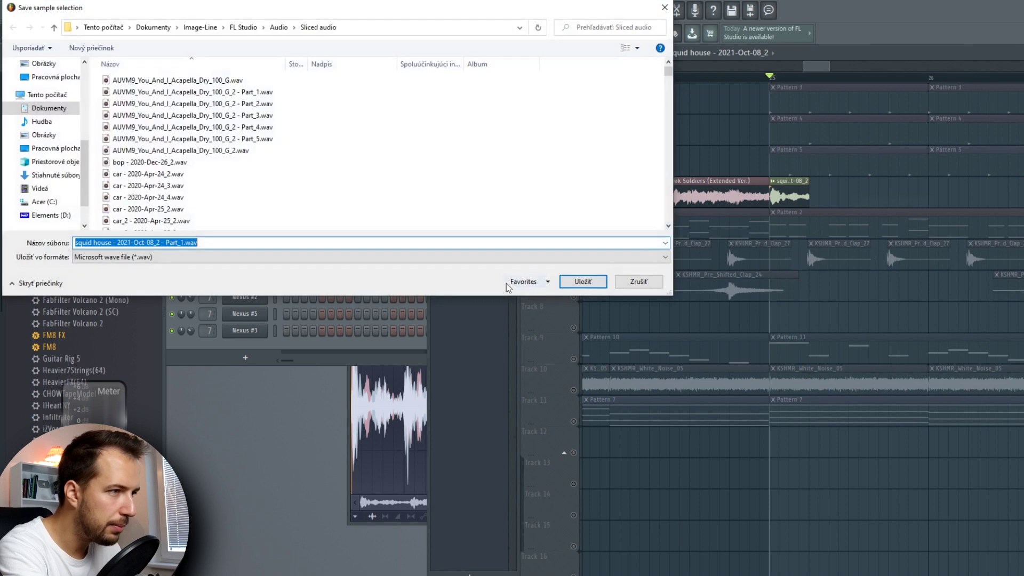
{"action": "left_click", "coordinate": [582, 281]}
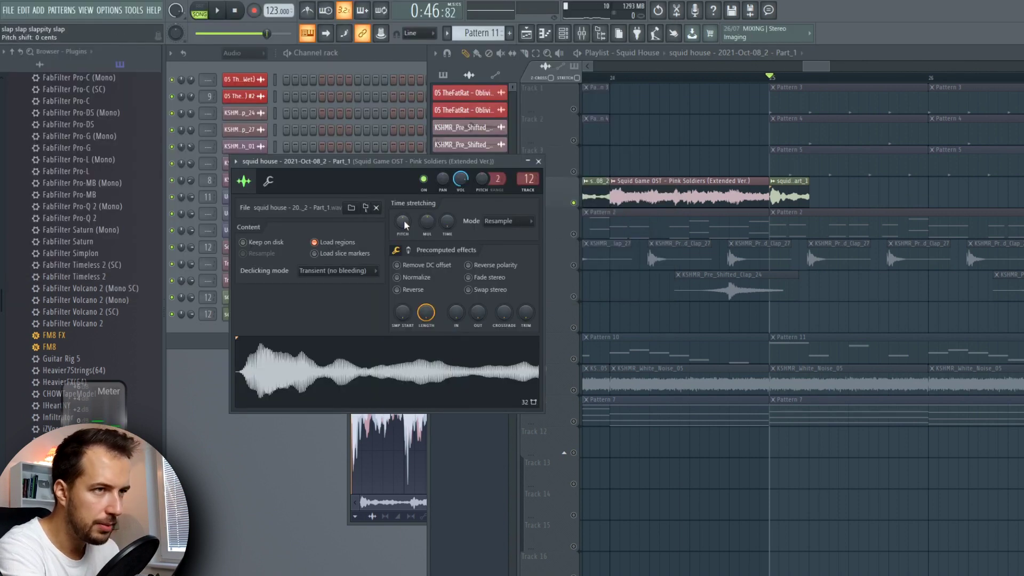
- Adjust the one-beat slice's pitch with Auto time stretching and set its declicking mode to Crossfade (bleeding)
{"action": "left_click", "coordinate": [393, 377]}
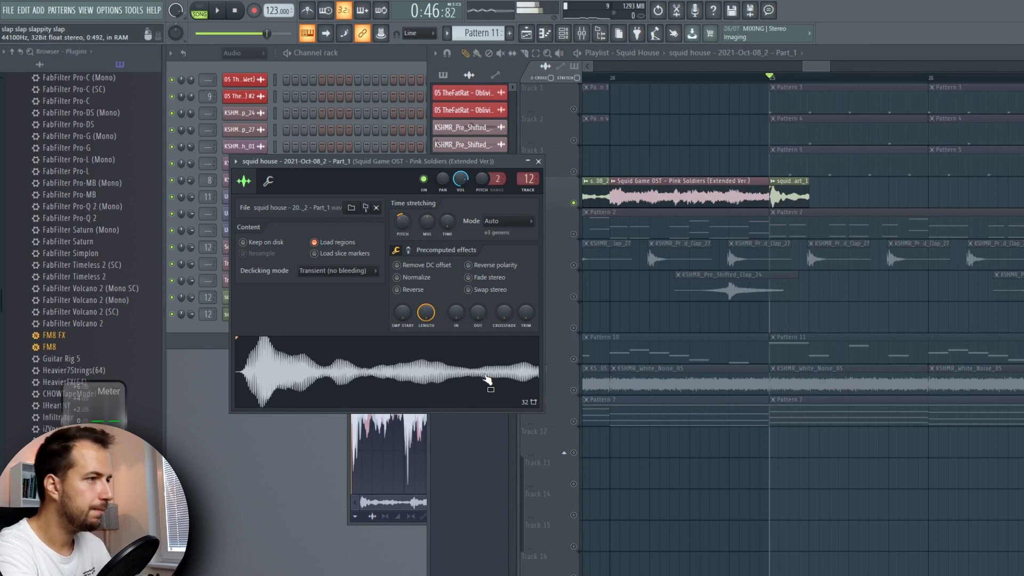
{"action": "left_click", "coordinate": [352, 271]}
{"action": "left_click", "coordinate": [341, 335]}
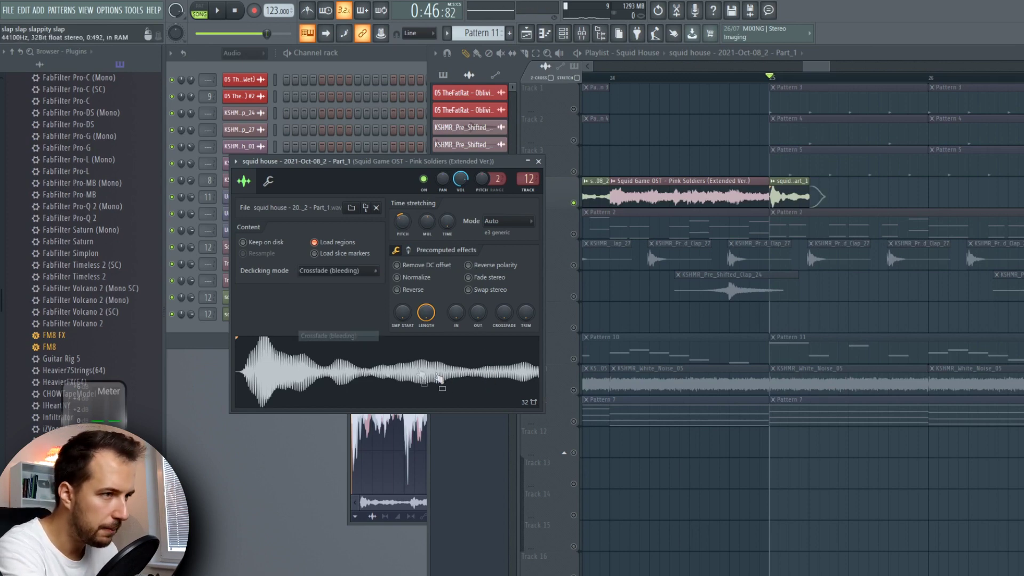
- Repeat the one-beat slice every half bar on Track 4 from bar 25 through bar 31, auditioning the placement
{"action": "key", "text": "space"}
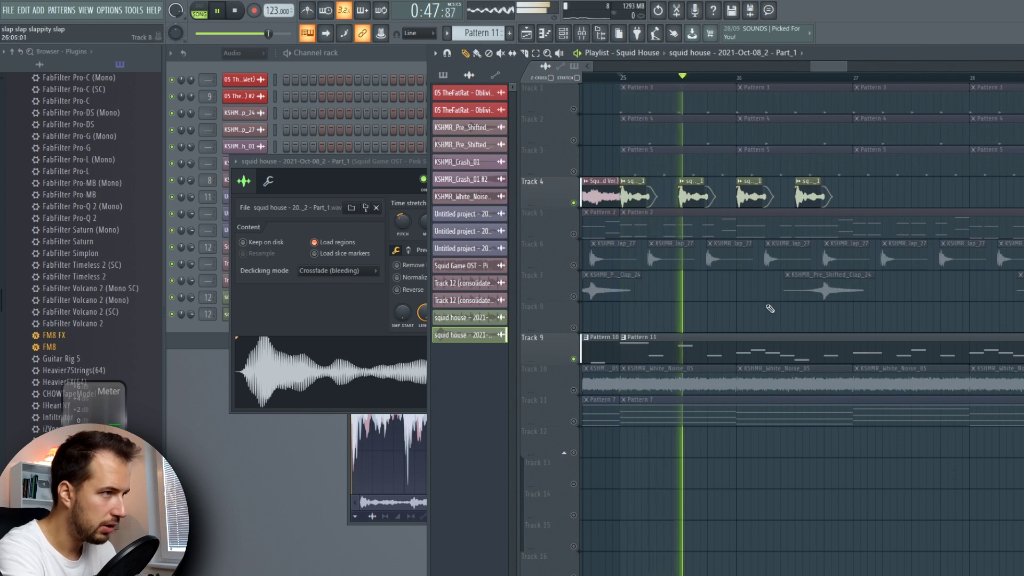
{"action": "left_click_drag", "start_coordinate": [844, 203], "coordinate": [865, 195]}
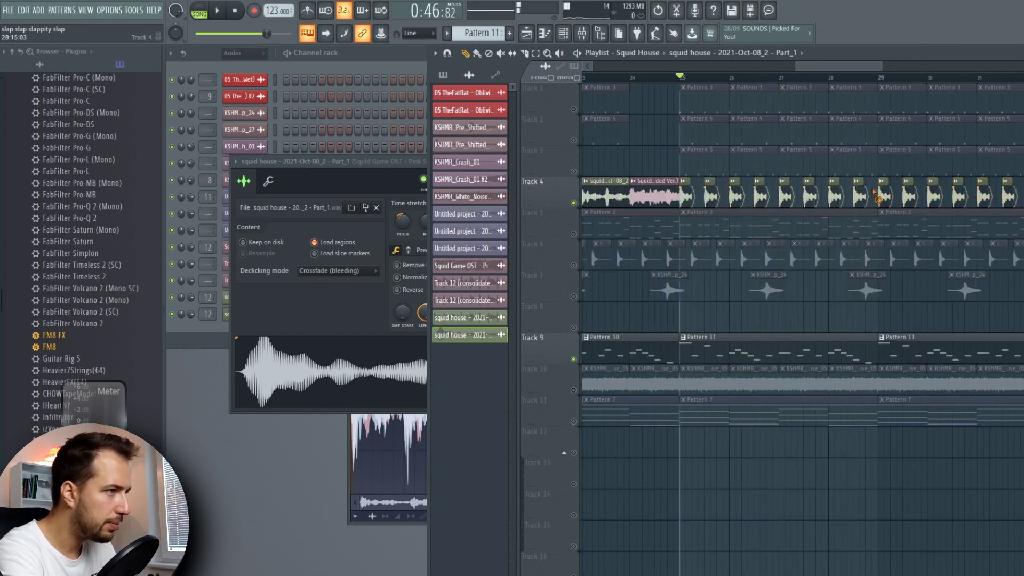
- Replace SuperVHS on the one-beat slice's mixer track 13 with Fruity Reeverb, lower its dry level to 58%, and audition it
{"action": "left_click", "coordinate": [856, 182]}
{"action": "left_click", "coordinate": [847, 192]}
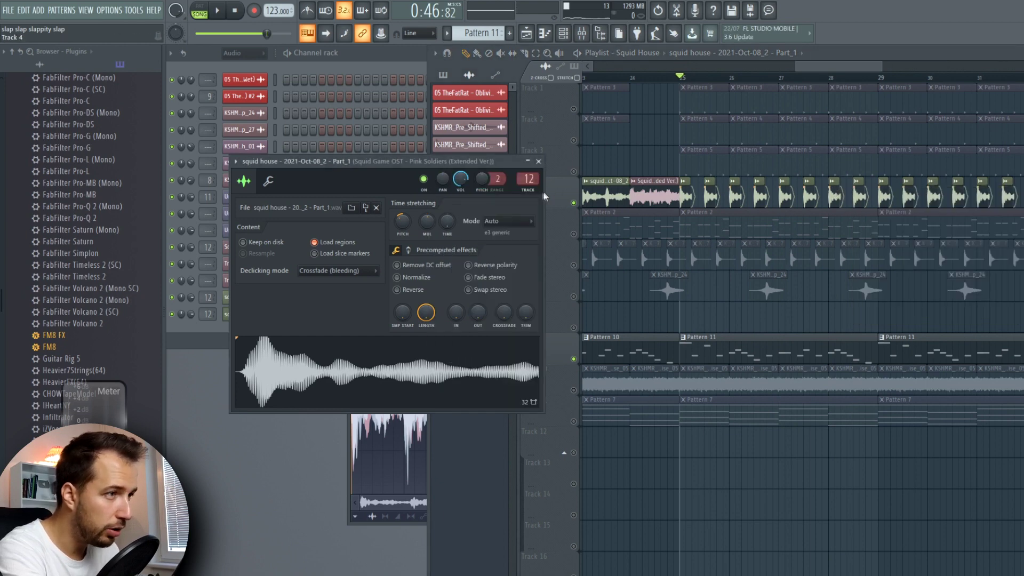
{"action": "left_click", "coordinate": [536, 192]}
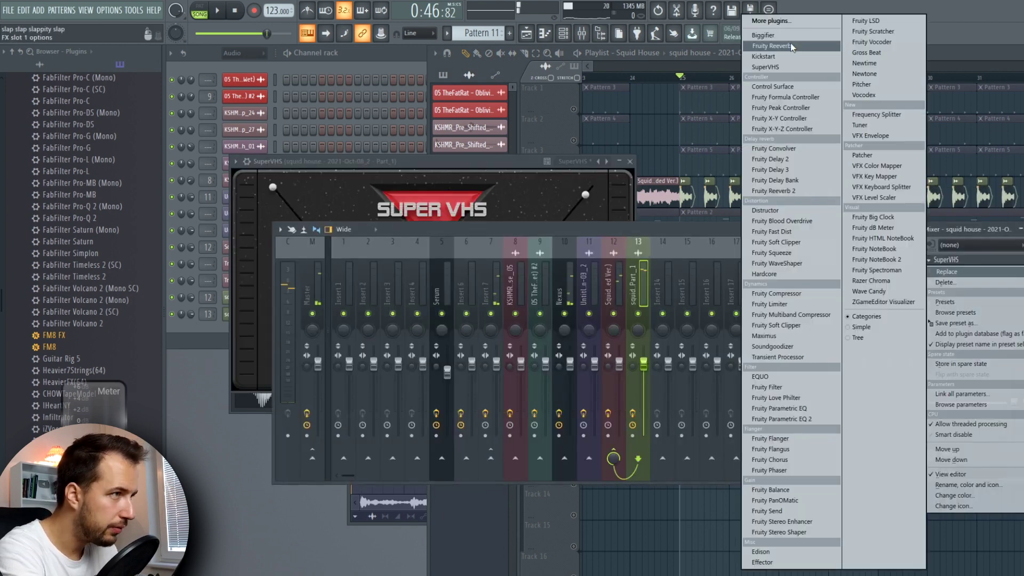
{"action": "left_click", "coordinate": [790, 46]}
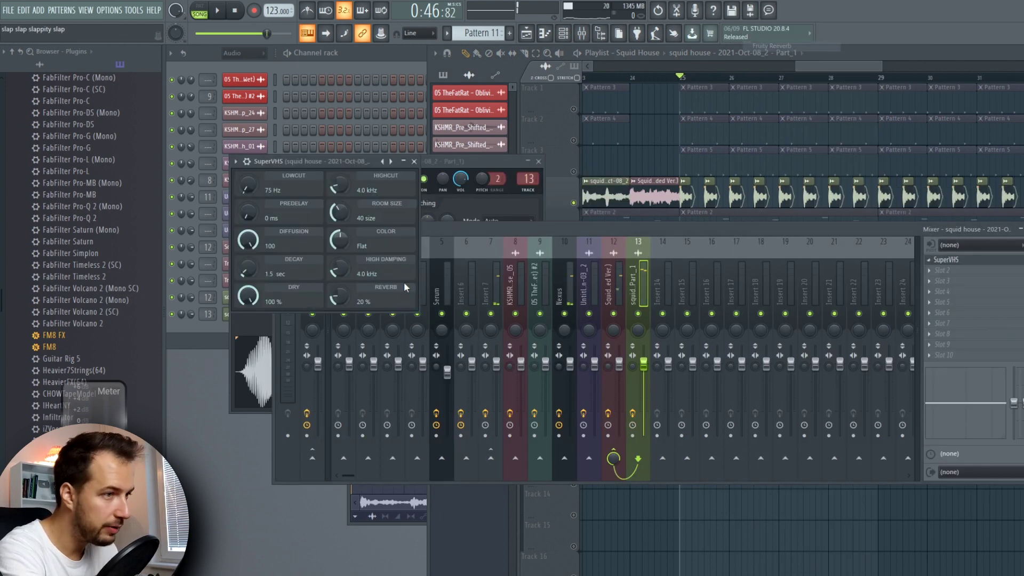
{"action": "scroll", "coordinate": [247, 295], "scroll_direction": "down", "scroll_amount": 1}
{"action": "key", "text": "space"}
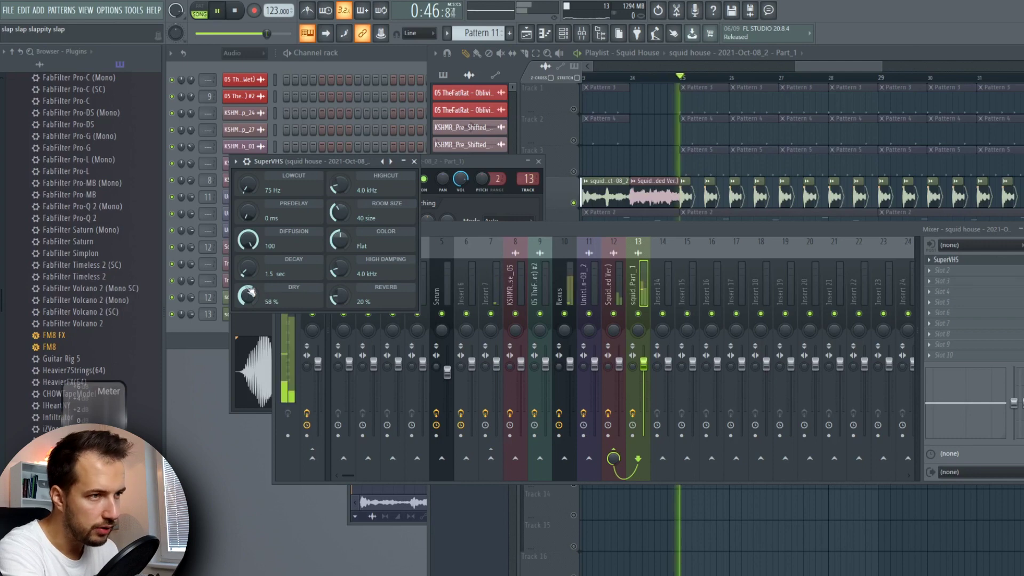
{"action": "left_click", "coordinate": [414, 161]}
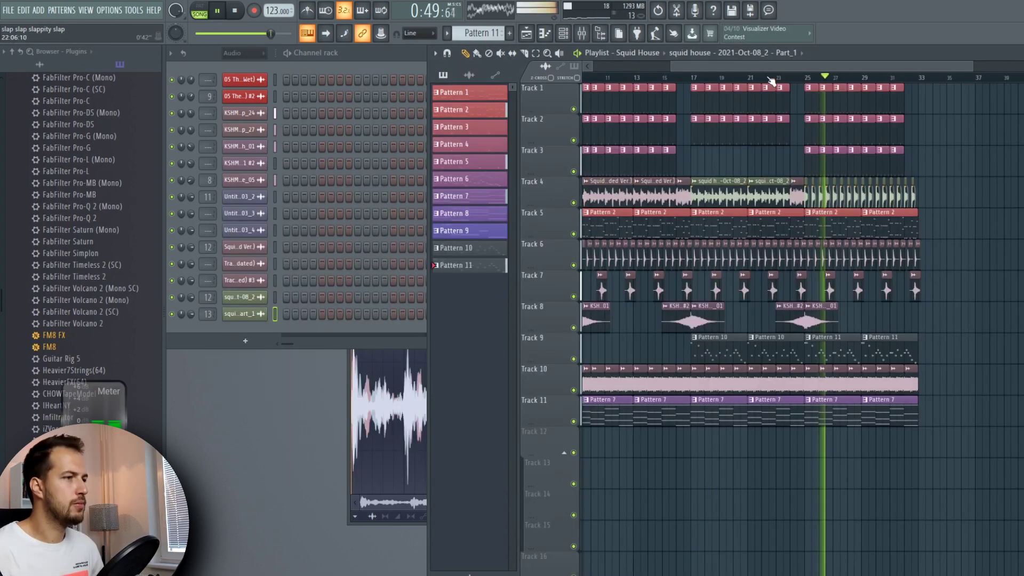
{"action": "key", "text": "space"}
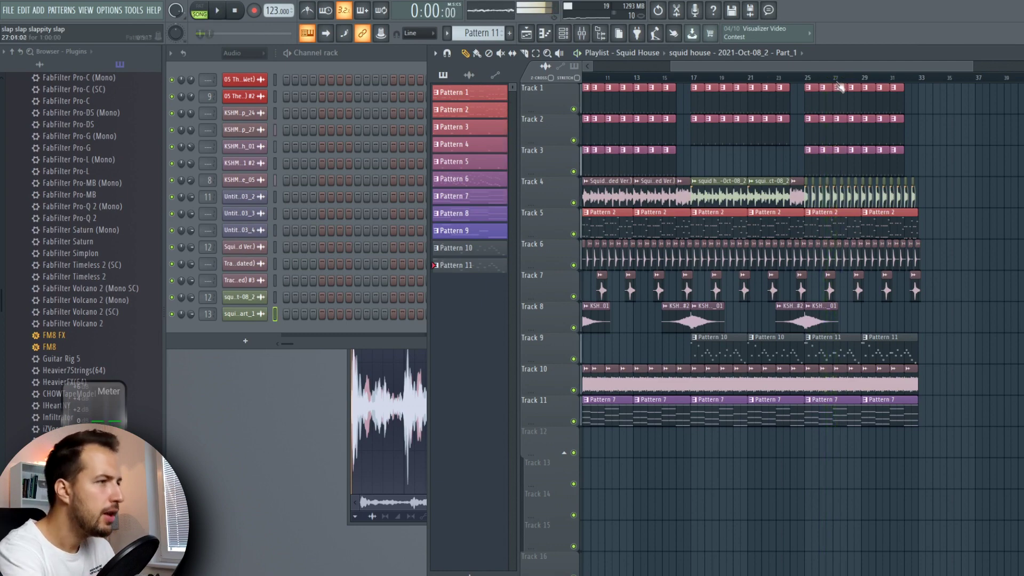
- Solo Track 4 and audition the chopped vocal slices from bar 25 through bar 28
{"action": "scroll", "coordinate": [824, 77], "scroll_direction": "up", "scroll_amount": 5}
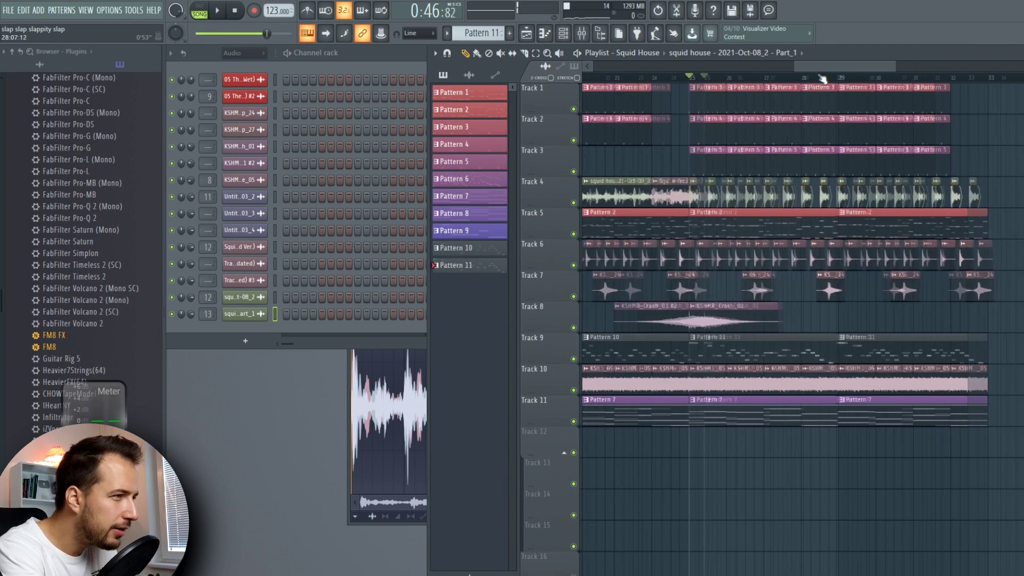
{"action": "right_click", "coordinate": [576, 203]}
{"action": "key", "text": "space"}
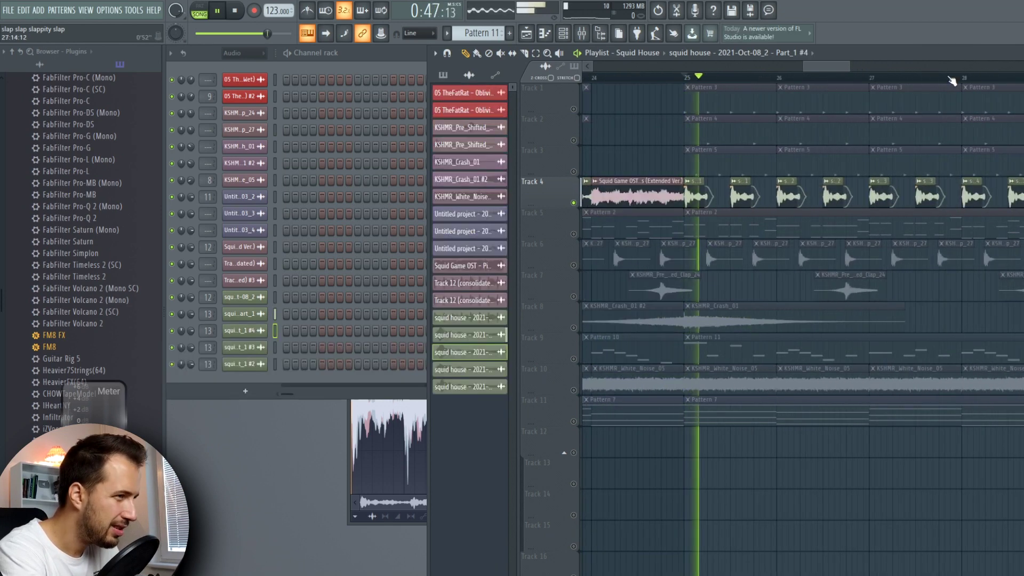
{"action": "left_click_drag", "start_coordinate": [826, 69], "coordinate": [840, 70]}
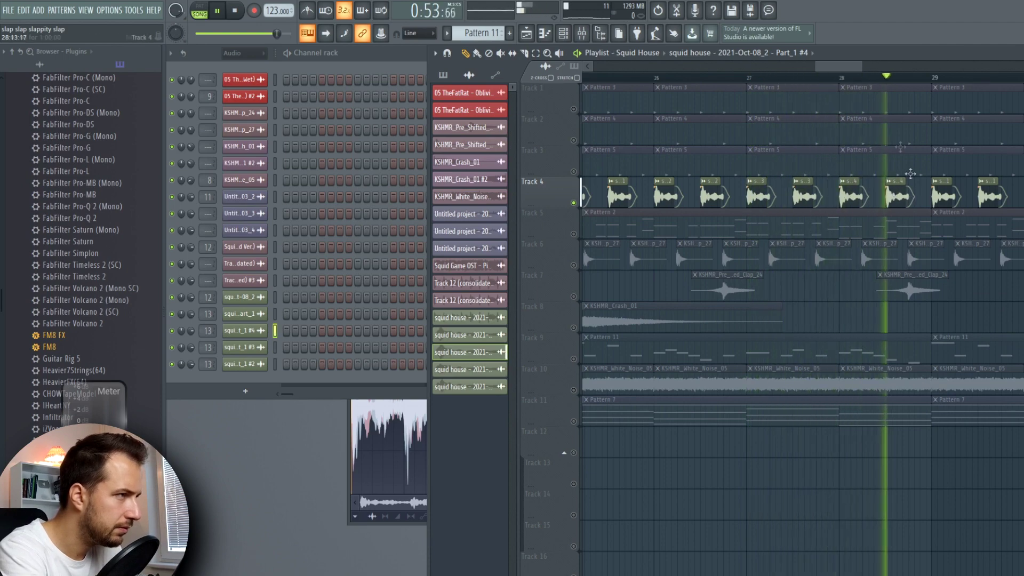
{"action": "key", "text": "space"}
{"action": "scroll", "coordinate": [901, 192], "scroll_direction": "down", "scroll_amount": 3}
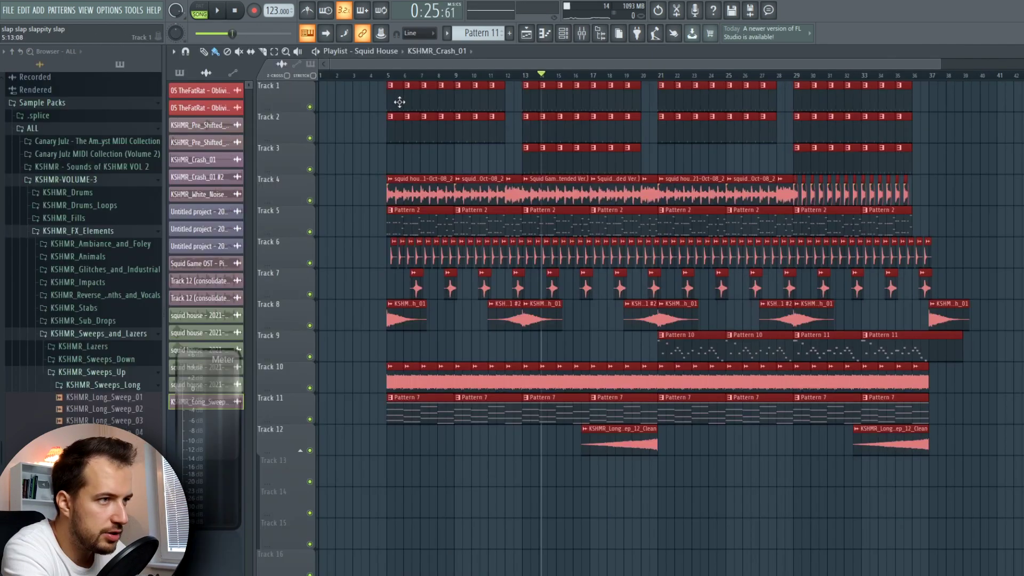
- Copy the squid house clip into the intro from bar 1 on Track 4, and preview KSHMR short drum fills 05 and 11
{"action": "scroll", "coordinate": [487, 185], "scroll_direction": "up", "scroll_amount": 2}
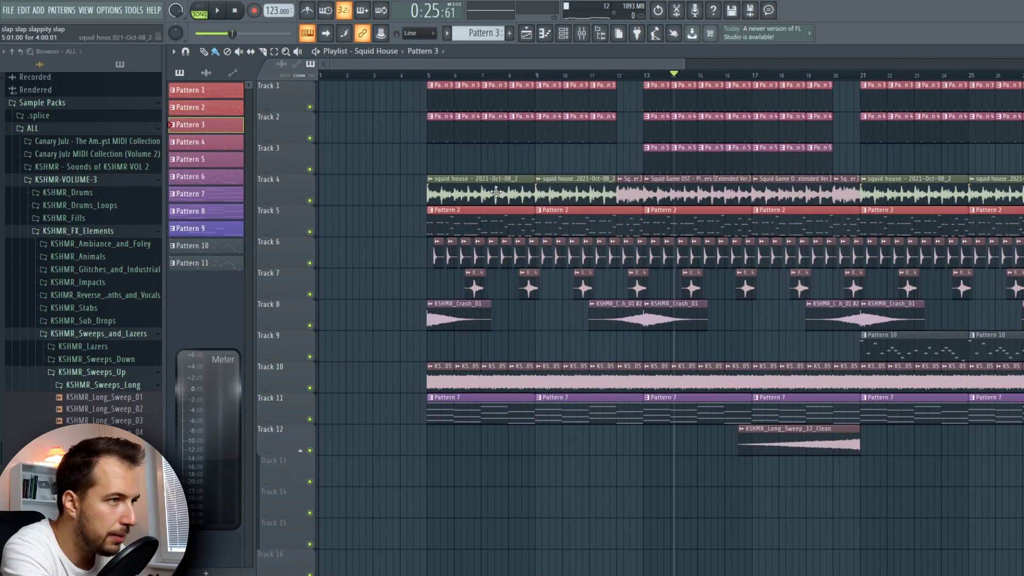
{"action": "left_click_drag", "start_coordinate": [496, 192], "coordinate": [331, 189]}
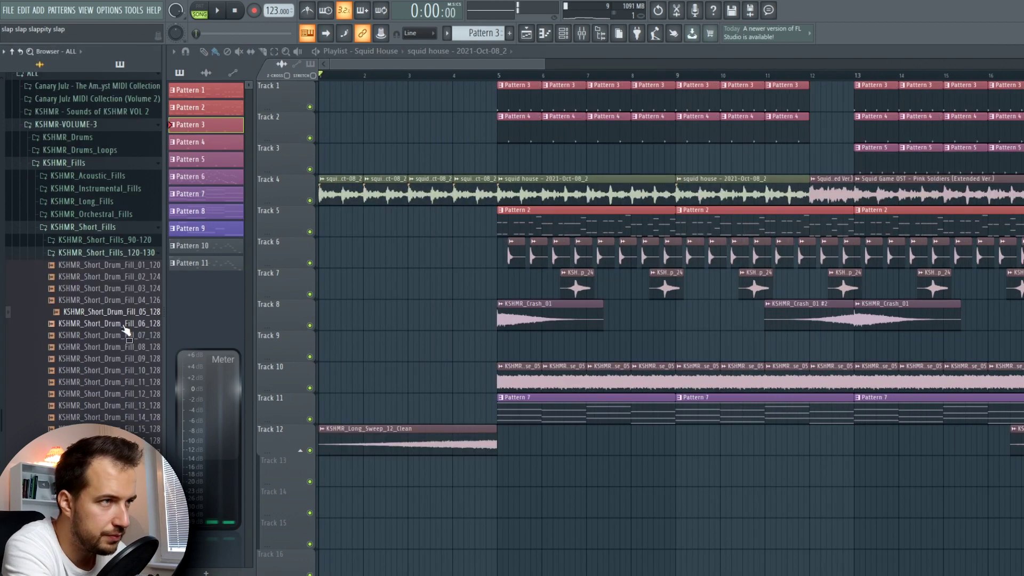
{"action": "left_click", "coordinate": [121, 314]}
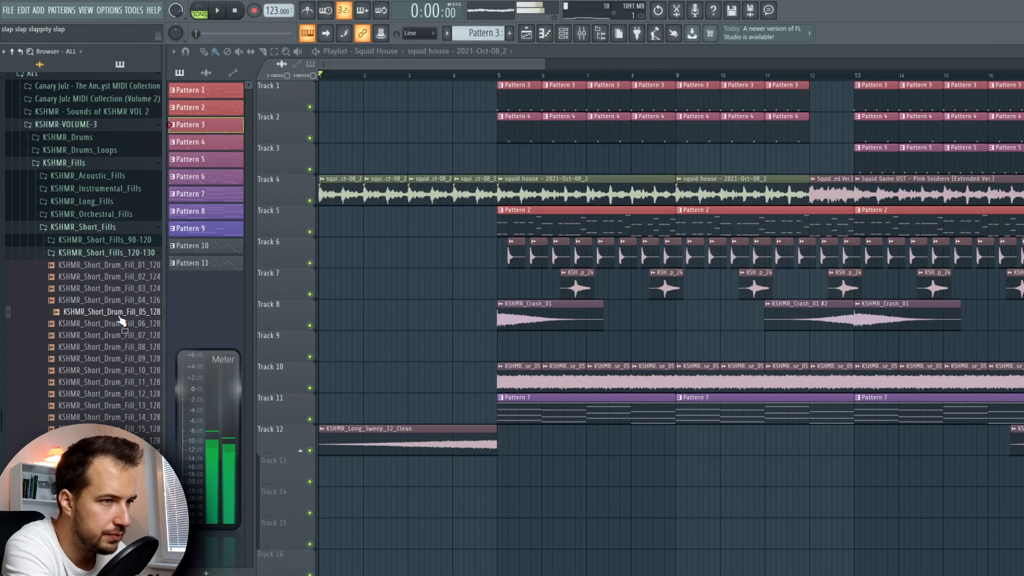
{"action": "left_click", "coordinate": [117, 383]}
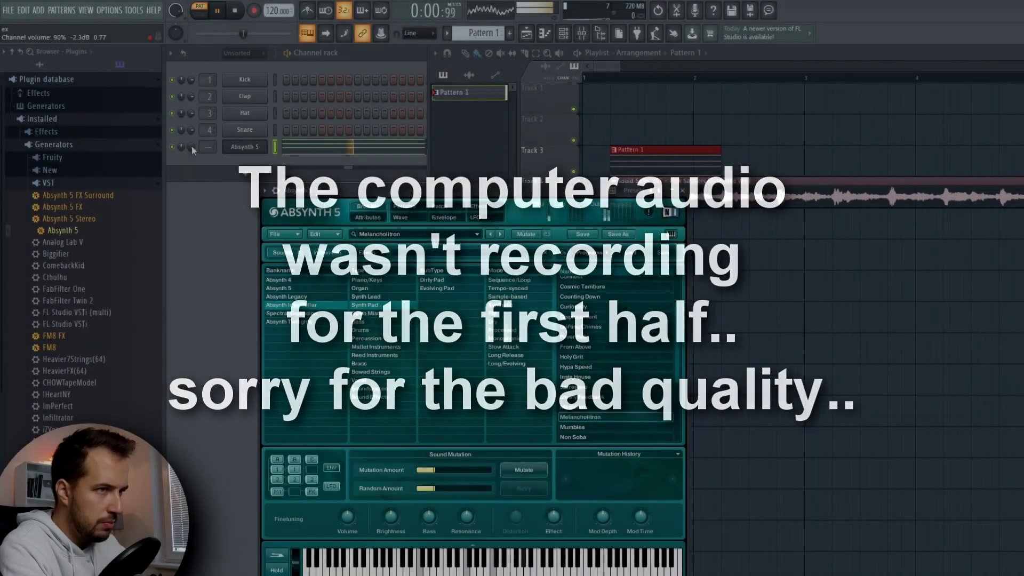
- Audition the Absynth 5 chord of Pattern 1 at bars 1 and 3 against the Pink Soldiers sample
{"action": "key", "text": "space"}
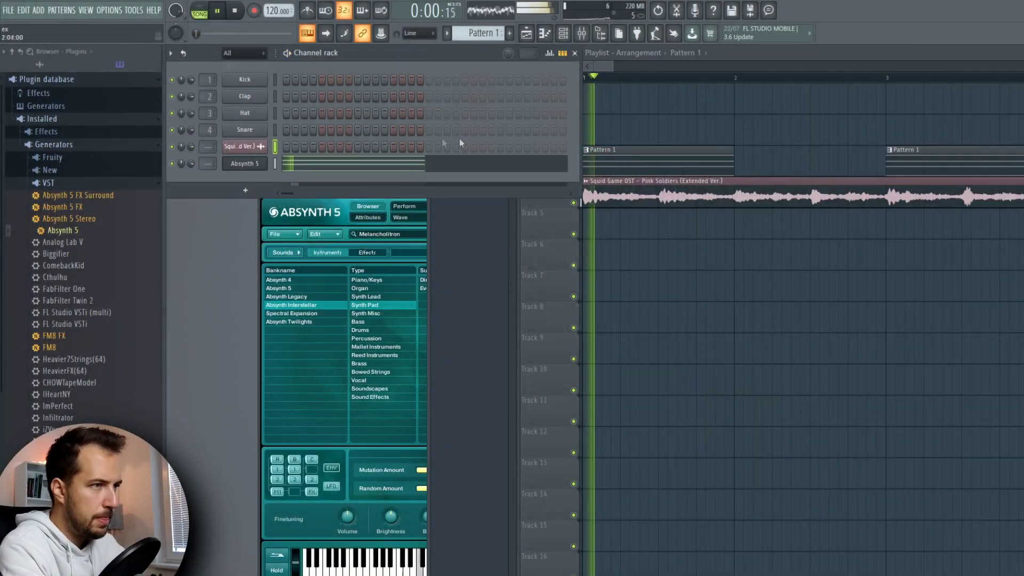
{"action": "scroll", "coordinate": [712, 81], "scroll_direction": "down", "scroll_amount": 5}
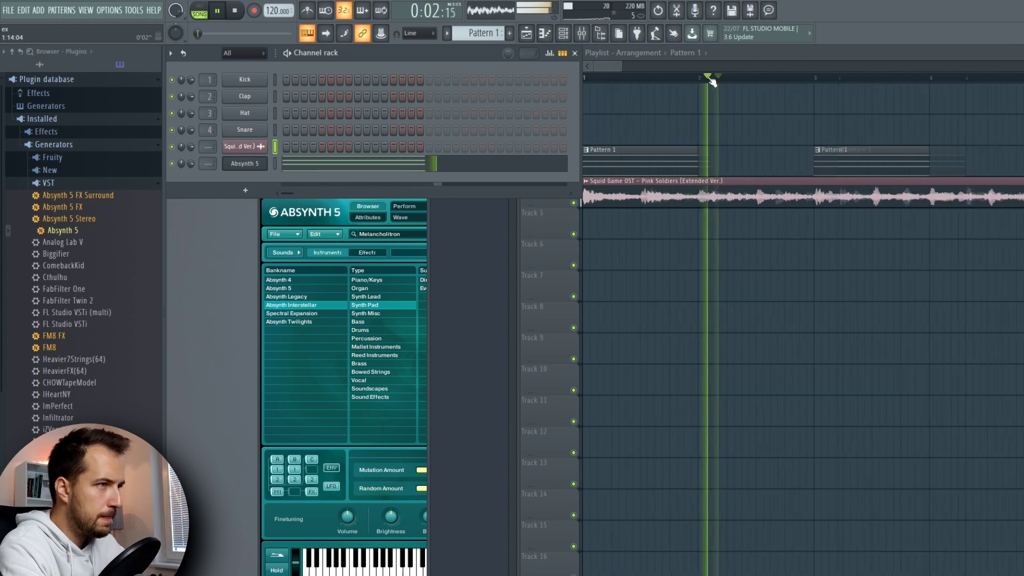
{"action": "right_click", "coordinate": [774, 98]}
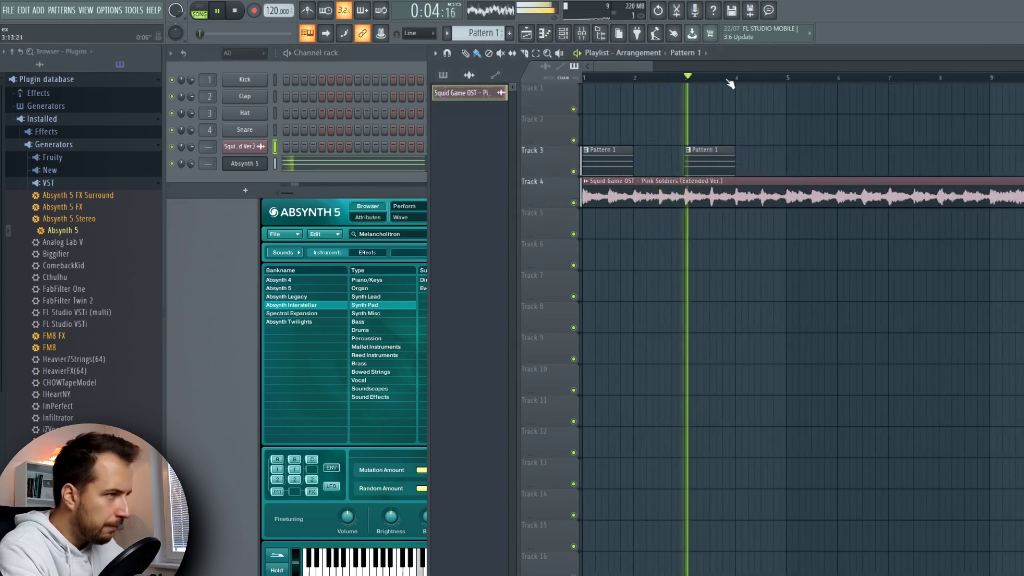
{"action": "scroll", "coordinate": [711, 81], "scroll_direction": "down", "scroll_amount": 1}
{"action": "key", "text": "F7"}
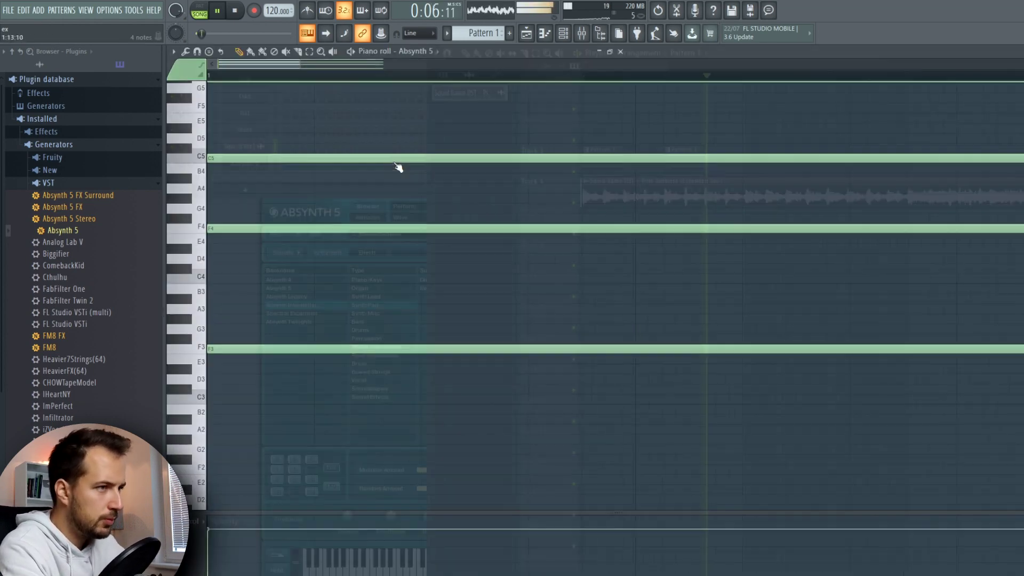
{"action": "key", "text": "space"}
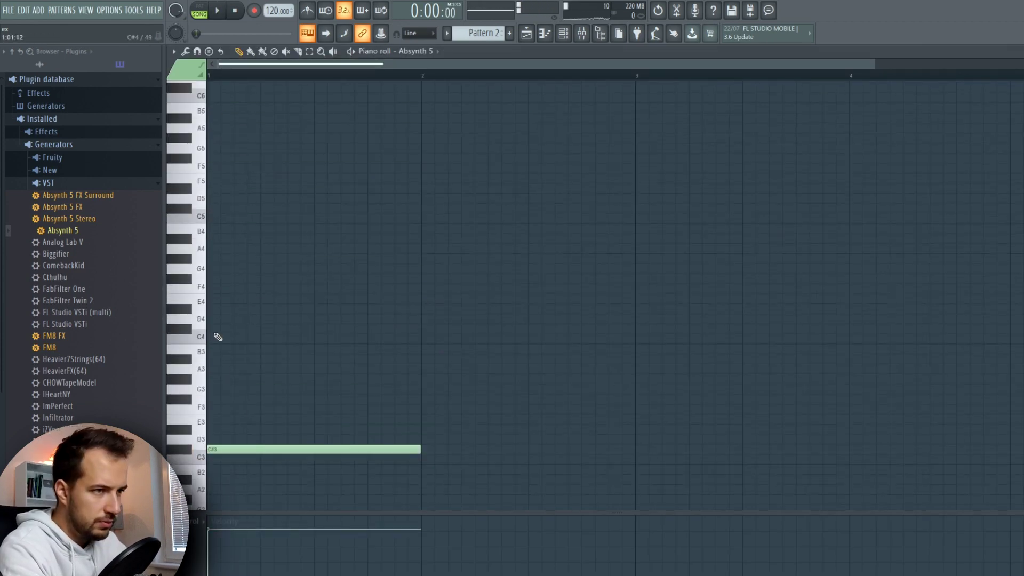
- Stack C#4, F4 and G#4 above the C#3 note in Pattern 2 as a one-bar Absynth 5 chord and audition it
{"action": "left_click", "coordinate": [216, 328]}
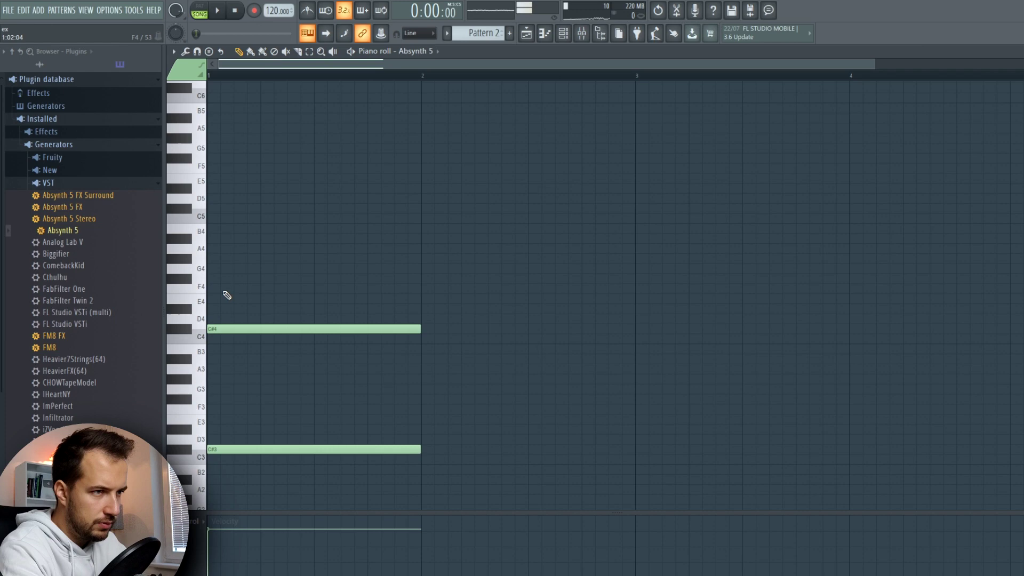
{"action": "left_click", "coordinate": [213, 288]}
{"action": "left_click_drag", "start_coordinate": [213, 249], "coordinate": [179, 265]}
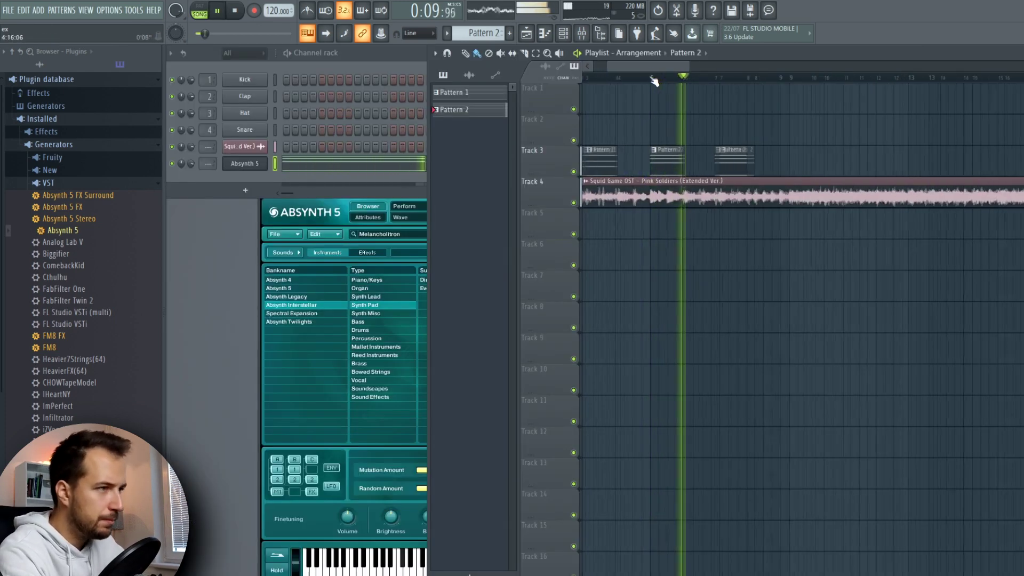
{"action": "scroll", "coordinate": [652, 79], "scroll_direction": "up", "scroll_amount": 10}
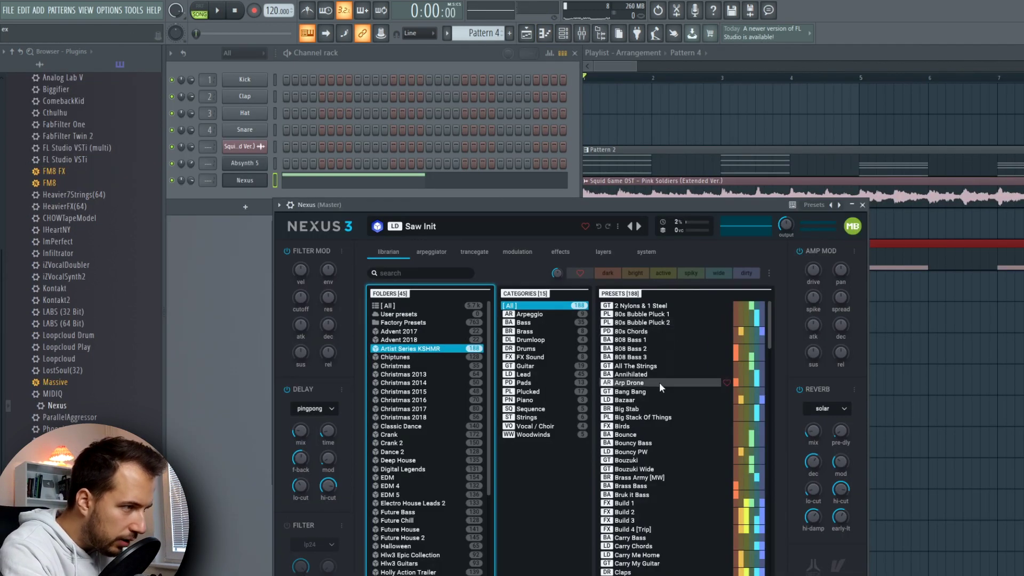
- Load the Drone Neverland bass preset from Artist Series KSHMR in Nexus and audition it with Pattern 4's notes
{"action": "left_click", "coordinate": [660, 401]}
{"action": "key", "text": "space"}
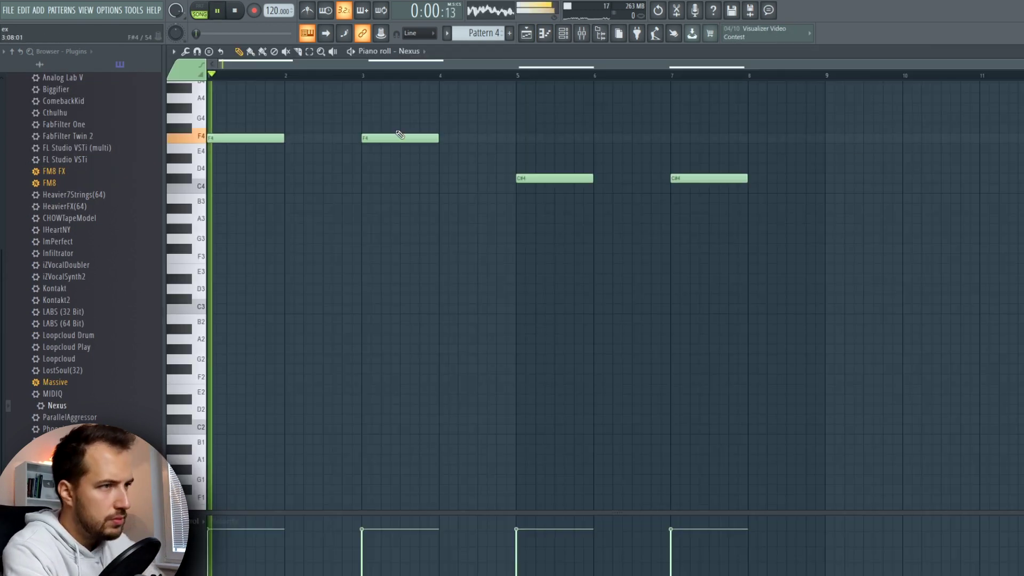
{"action": "key", "text": "F7"}
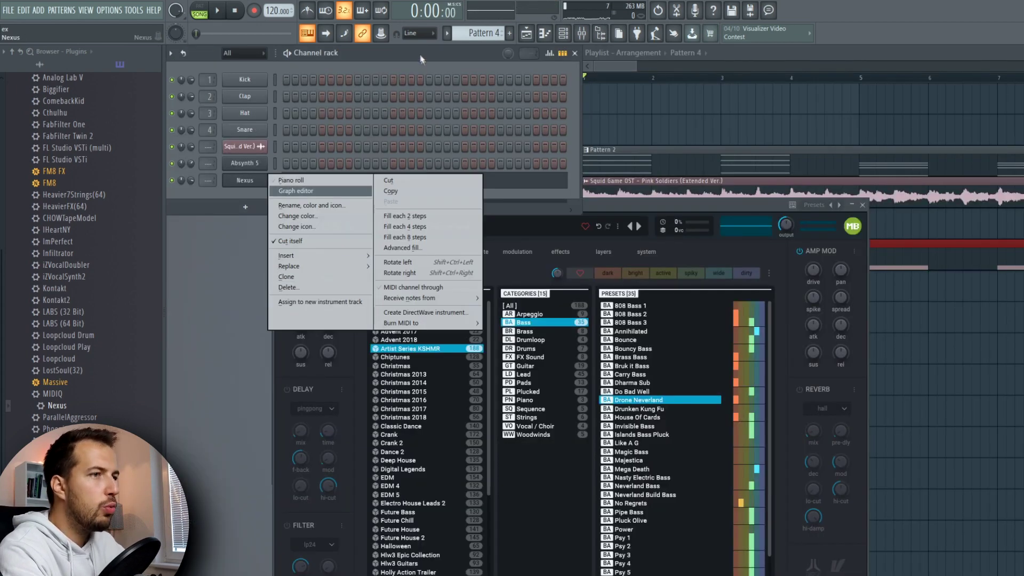
{"action": "left_click", "coordinate": [420, 55]}
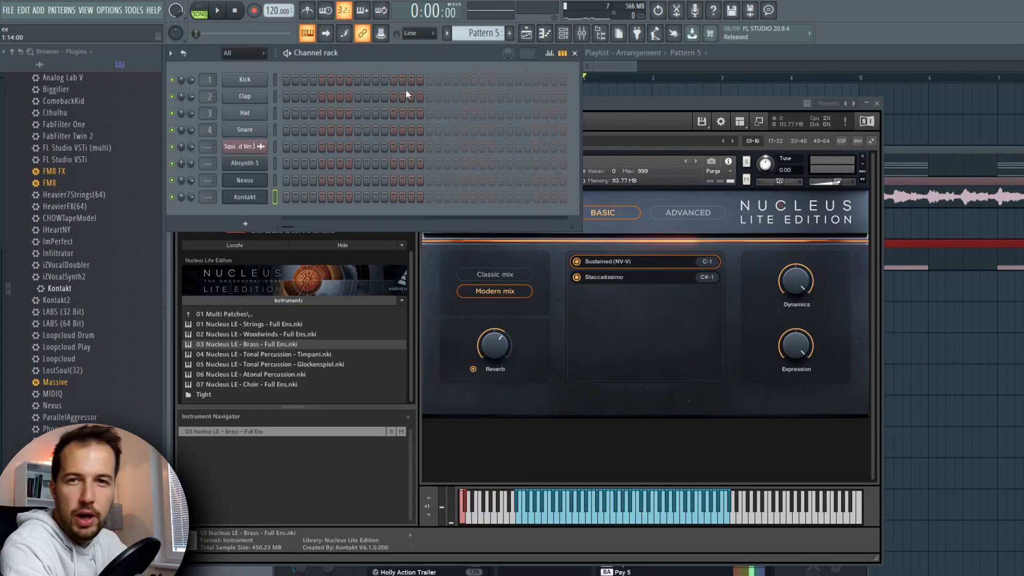
- Copy the Nexus bass notes from Pattern 4 to the Kontakt brass channel in Pattern 5, one octave lower
{"action": "left_click", "coordinate": [905, 54]}
{"action": "left_click", "coordinate": [472, 143]}
{"action": "left_click", "coordinate": [276, 179]}
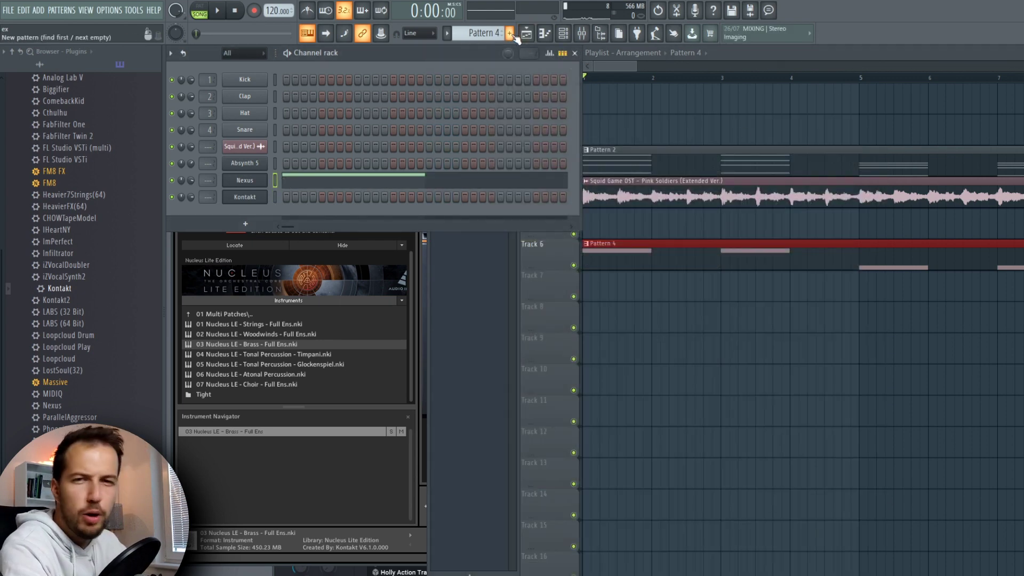
{"action": "left_click", "coordinate": [509, 33]}
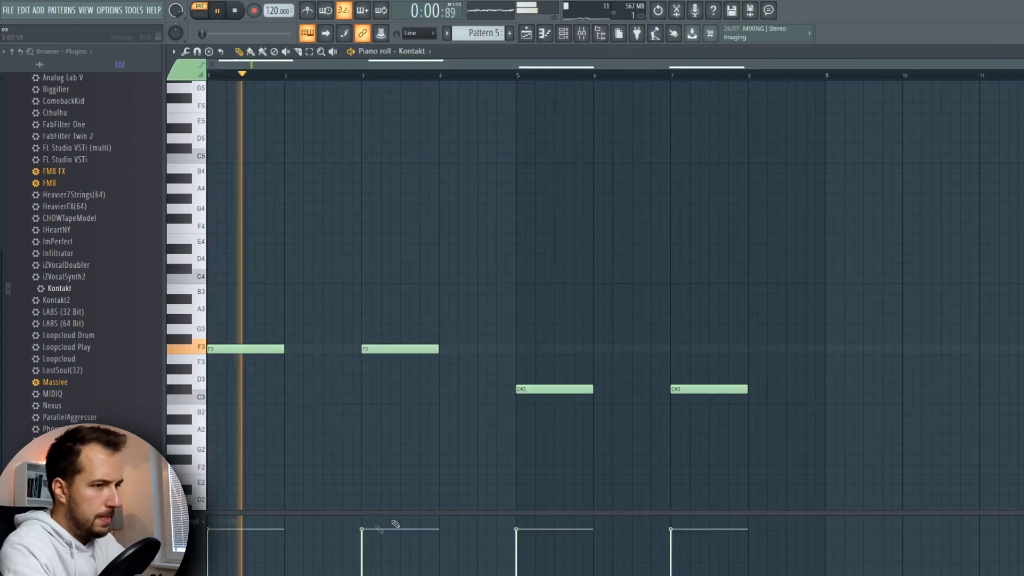
- Raise the velocities of the Kontakt brass notes in Pattern 5 and double its two C#3 notes at C#4
{"action": "left_click_drag", "start_coordinate": [233, 544], "coordinate": [235, 513]}
{"action": "key", "text": "space"}
{"action": "left_click_drag", "start_coordinate": [399, 540], "coordinate": [403, 513]}
{"action": "left_click_drag", "start_coordinate": [518, 523], "coordinate": [525, 512]}
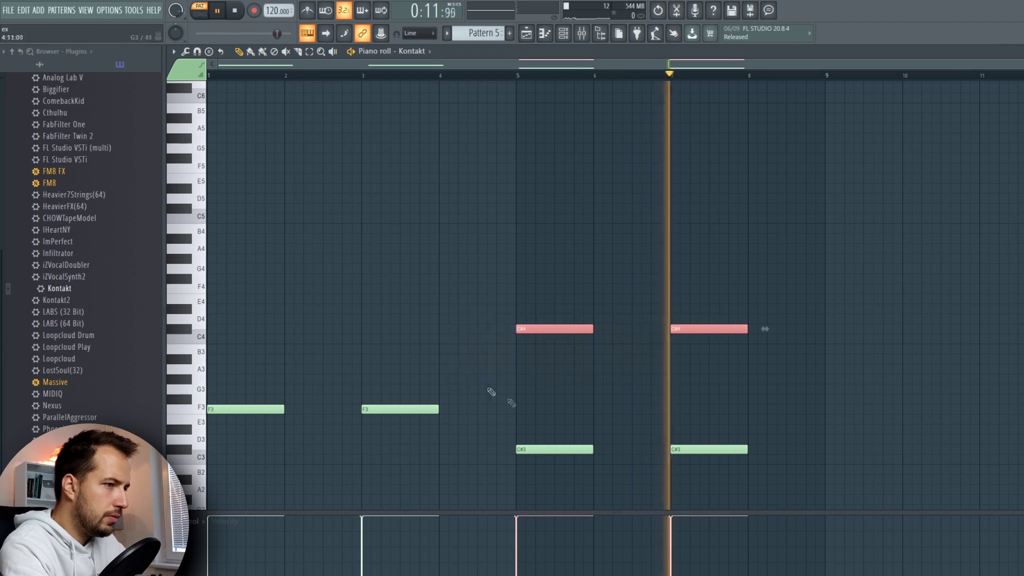
{"action": "left_click", "coordinate": [576, 535]}
{"action": "left_click", "coordinate": [676, 533]}
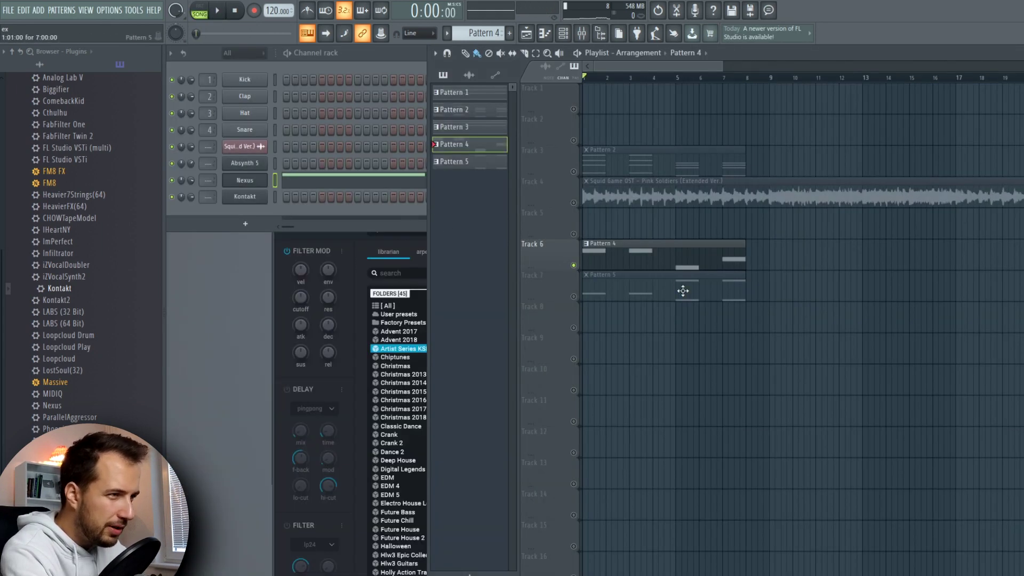
- Raise the bar 7 notes in Patterns 5 and 2 by two semitones, putting Pattern 2's chord on D#3, D#4, G4 and A#4
{"action": "left_click", "coordinate": [682, 290]}
{"action": "left_click", "coordinate": [410, 198]}
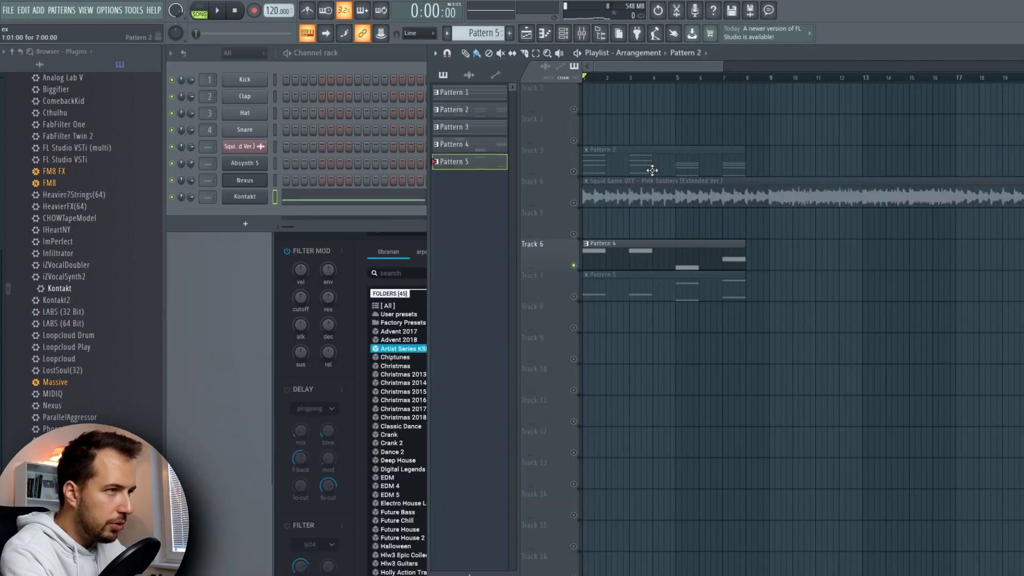
{"action": "left_click", "coordinate": [651, 169]}
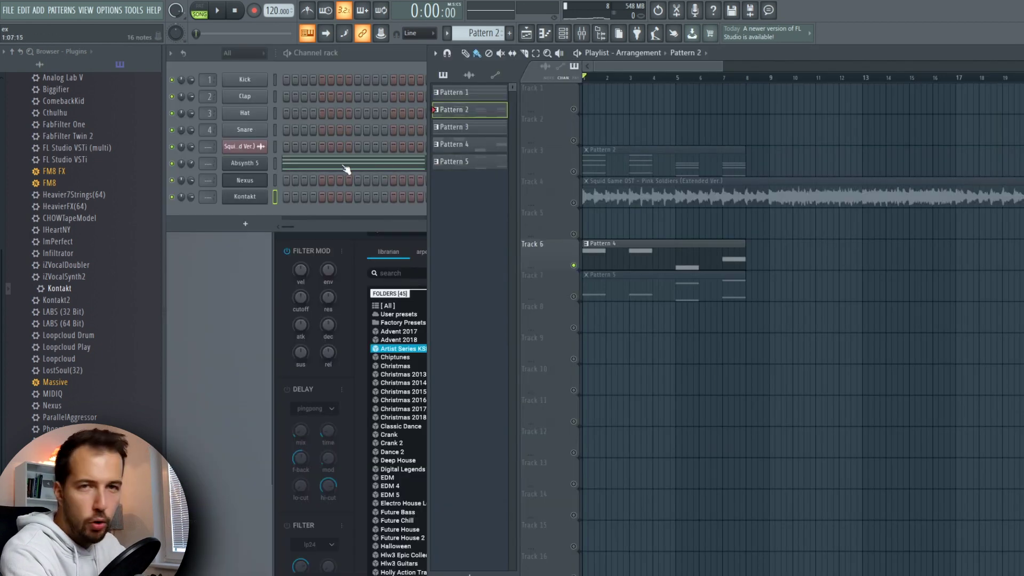
{"action": "left_click", "coordinate": [346, 169]}
{"action": "scroll", "coordinate": [737, 193], "scroll_direction": "down", "scroll_amount": 2}
{"action": "left_click_drag", "start_coordinate": [769, 153], "coordinate": [681, 366]}
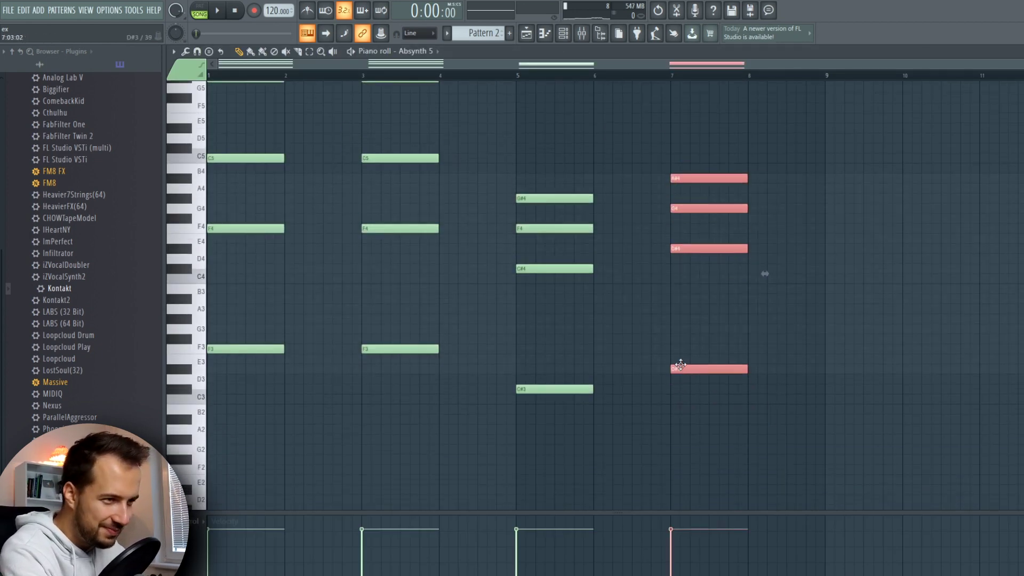
{"action": "left_click", "coordinate": [685, 136]}
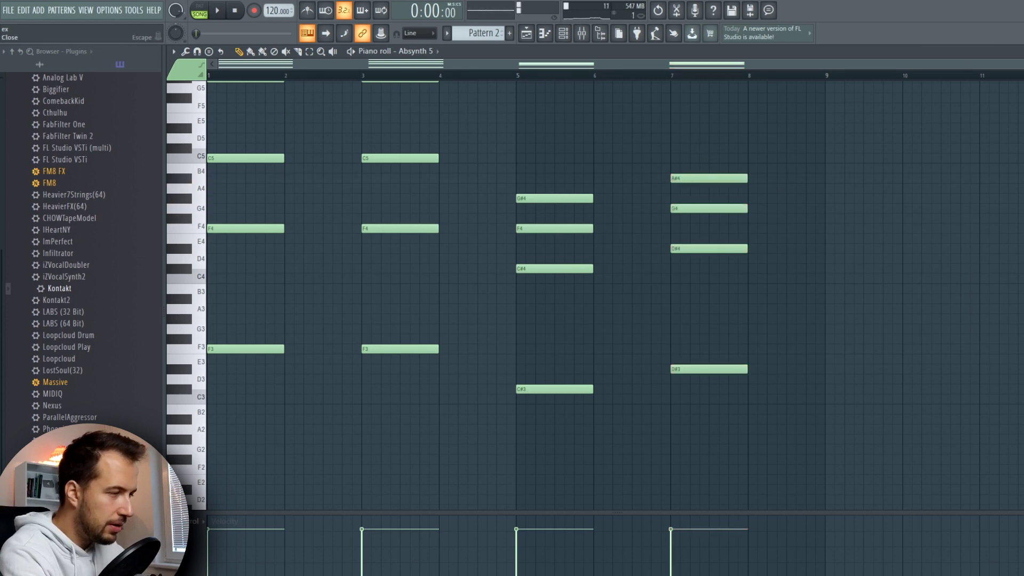
{"action": "key", "text": "Escape"}
- Play back the arrangement and copy the Pattern 2, 4 and 5 clips to bar 9 on Tracks 3, 6 and 7
{"action": "key", "text": "space"}
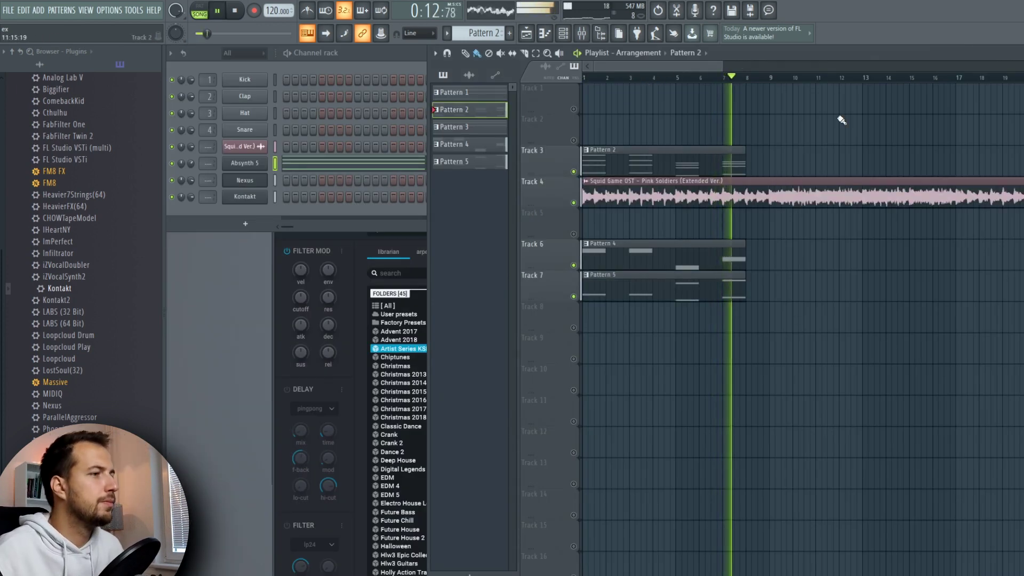
{"action": "left_click_drag", "start_coordinate": [766, 154], "coordinate": [658, 162]}
{"action": "left_click_drag", "start_coordinate": [818, 255], "coordinate": [810, 252]}
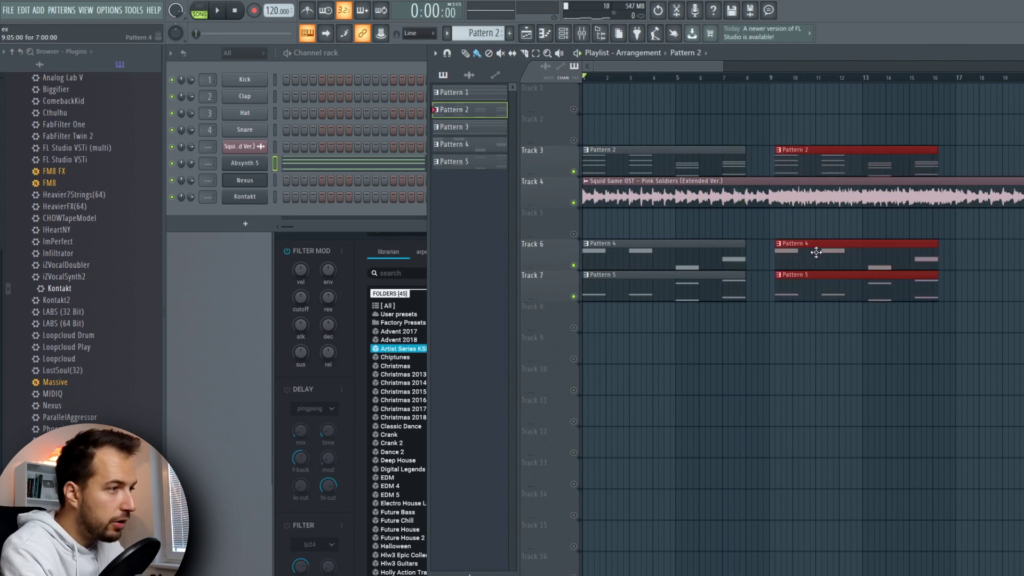
- Place the KSHMR_Orchestral_Deep_Impact_01 sample on Track 8 at bars 1 and 3
{"action": "left_click", "coordinate": [740, 226]}
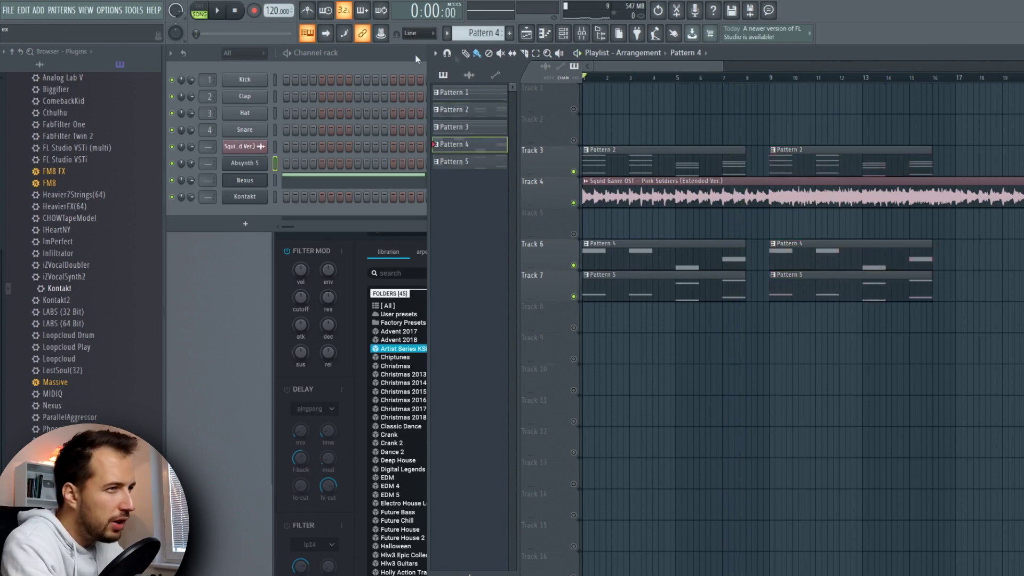
{"action": "left_click", "coordinate": [59, 64]}
{"action": "scroll", "coordinate": [115, 212], "scroll_direction": "up", "scroll_amount": 8}
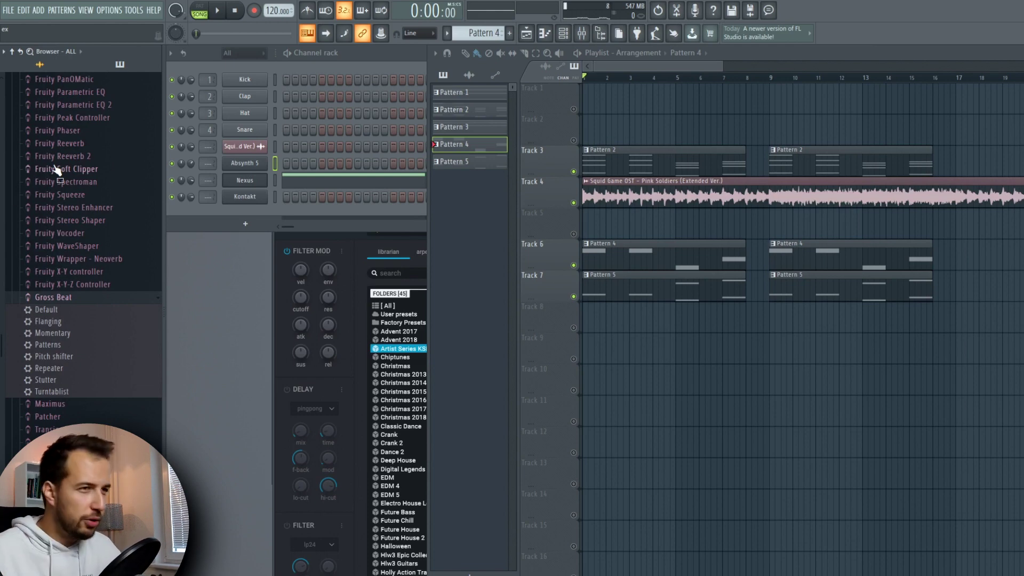
{"action": "scroll", "coordinate": [79, 119], "scroll_direction": "up", "scroll_amount": 6}
{"action": "left_click_drag", "start_coordinate": [106, 341], "coordinate": [597, 316]}
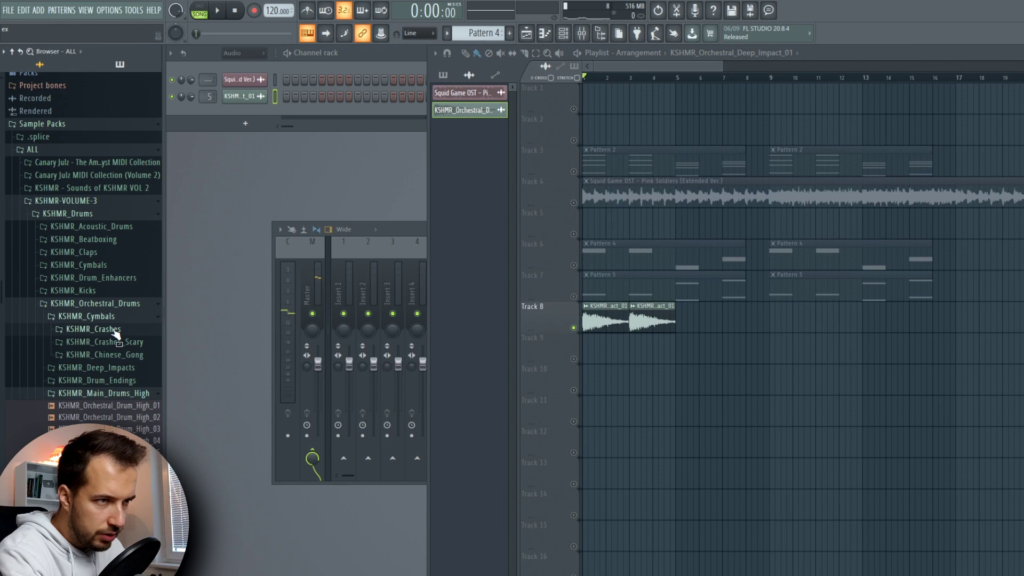
- Place KSHMR_Orchestral_Crash_06 on Track 9 every two bars from bar 1 to bar 7, and repeat the deep impact at bars 5 and 7
{"action": "left_click", "coordinate": [115, 331]}
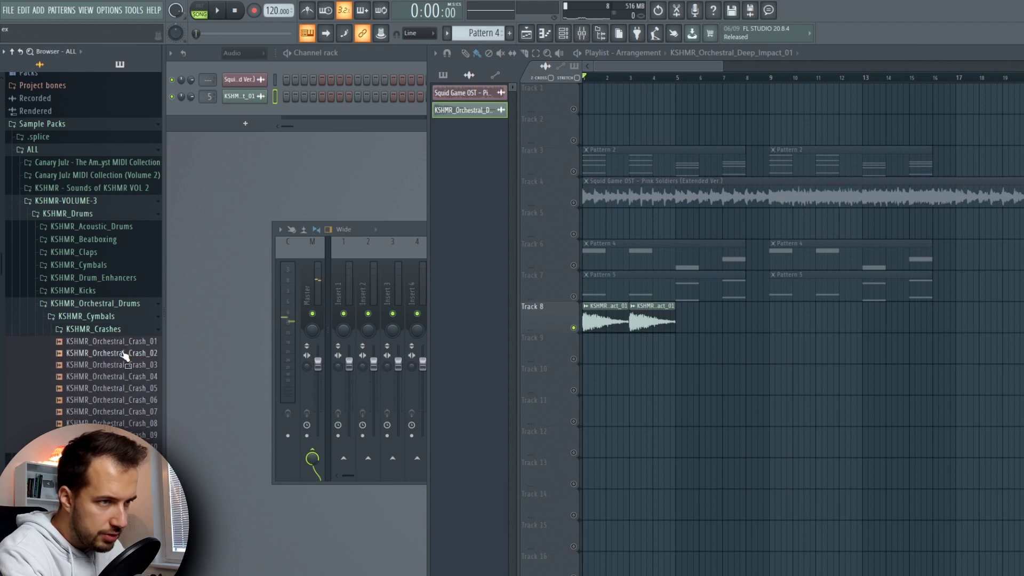
{"action": "left_click_drag", "start_coordinate": [122, 403], "coordinate": [639, 382]}
{"action": "left_click_drag", "start_coordinate": [638, 383], "coordinate": [594, 351]}
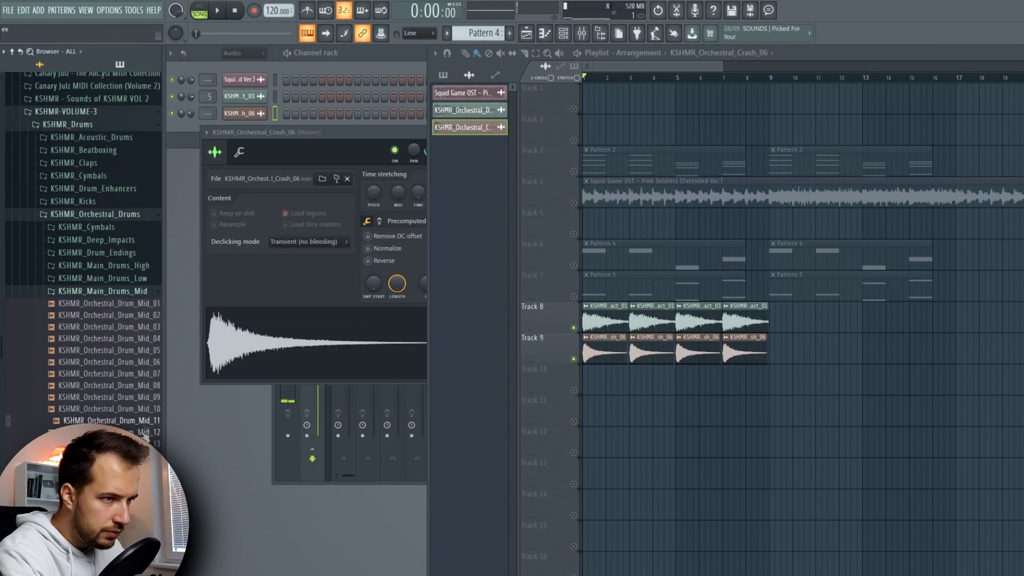
- Place the orchestral Drum_Mid_13 hit on Track 10 every two bars and Multi_Hits_01 on Track 11 just before bars 3 and 7
{"action": "left_click_drag", "start_coordinate": [107, 444], "coordinate": [589, 379]}
{"action": "key", "text": "space"}
{"action": "left_click", "coordinate": [646, 382]}
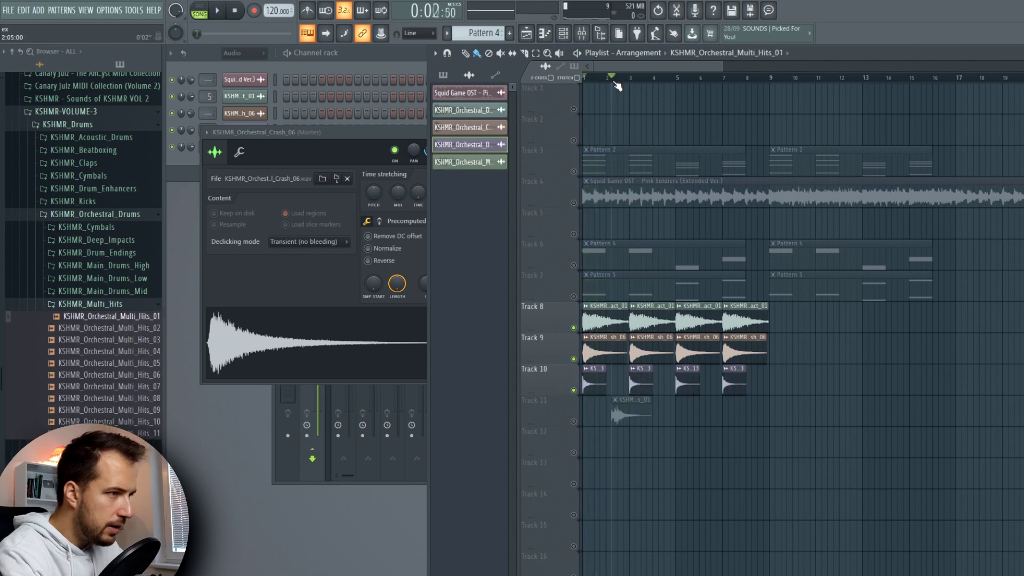
{"action": "scroll", "coordinate": [611, 426], "scroll_direction": "up", "scroll_amount": 3}
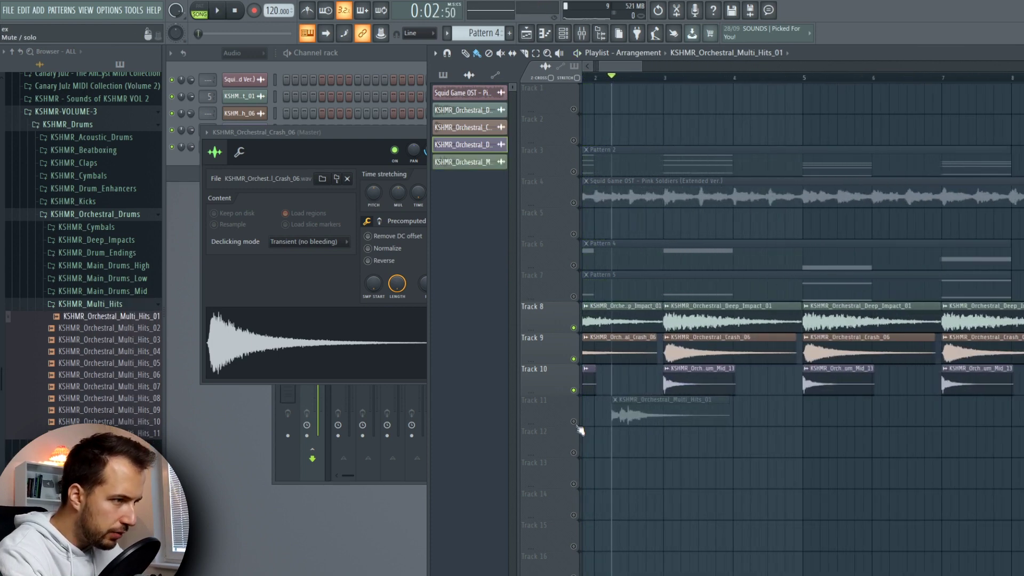
{"action": "left_click_drag", "start_coordinate": [580, 429], "coordinate": [681, 414]}
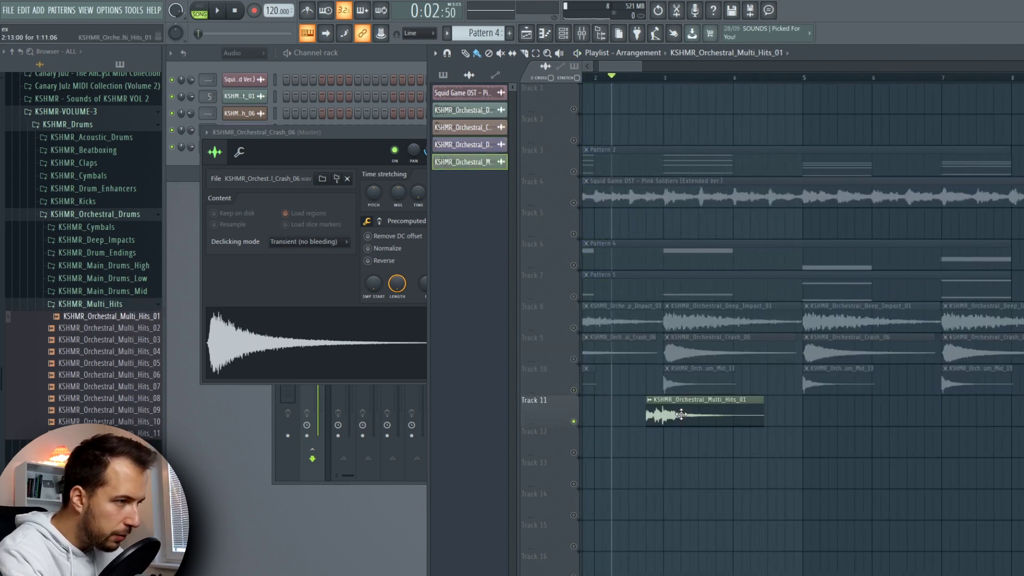
{"action": "key", "text": "space"}
{"action": "scroll", "coordinate": [667, 347], "scroll_direction": "up", "scroll_amount": 3}
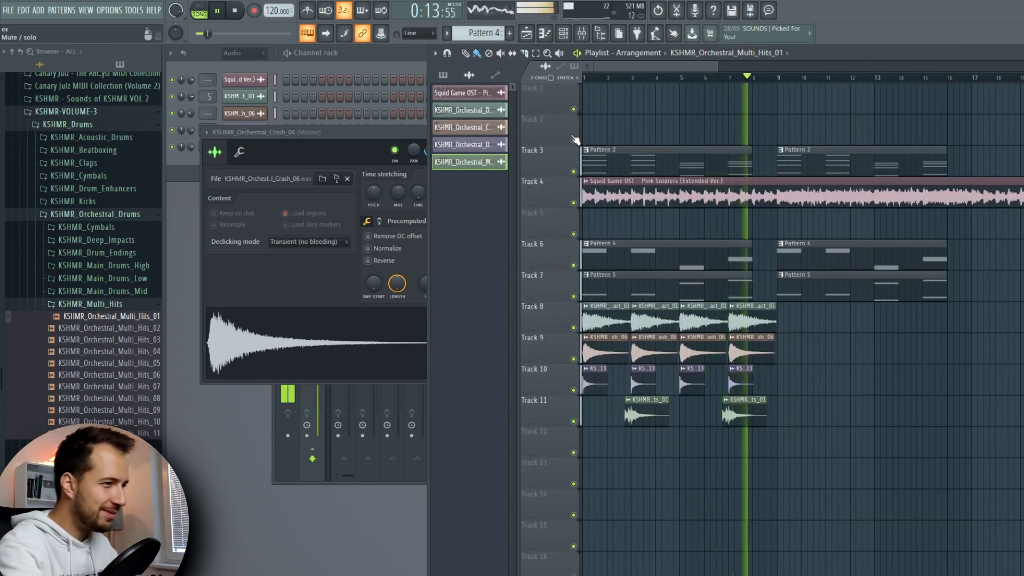
- Duplicate all the orchestral drum clips on Tracks 8 to 11 so they repeat from bar 9
{"action": "left_click_drag", "start_coordinate": [794, 302], "coordinate": [583, 453]}
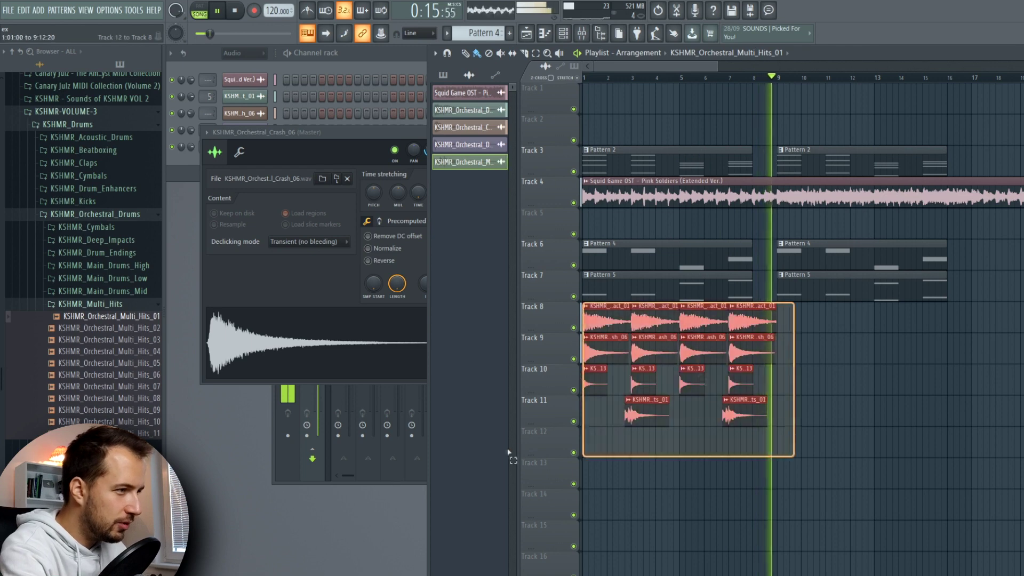
{"action": "key", "text": "ctrl+b"}
{"action": "key", "text": "space"}
- Find KSHMR_Cinematic_Drum_Loop_16_120 in the KSHMR Volume 3 cinematic drum loops and place it on Track 12 at bar 9
{"action": "left_click", "coordinate": [101, 304]}
{"action": "left_click", "coordinate": [114, 216]}
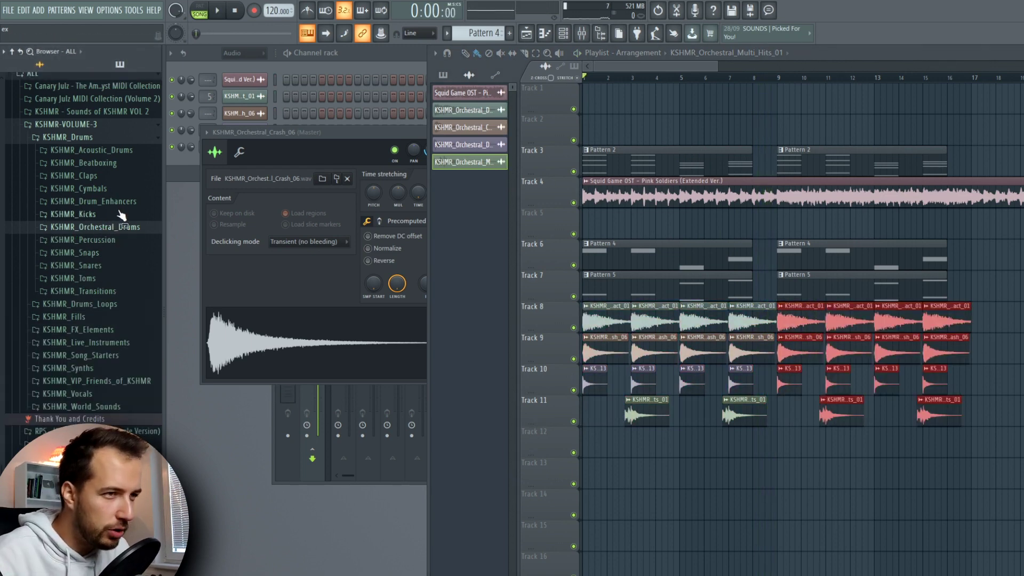
{"action": "left_click", "coordinate": [100, 140]}
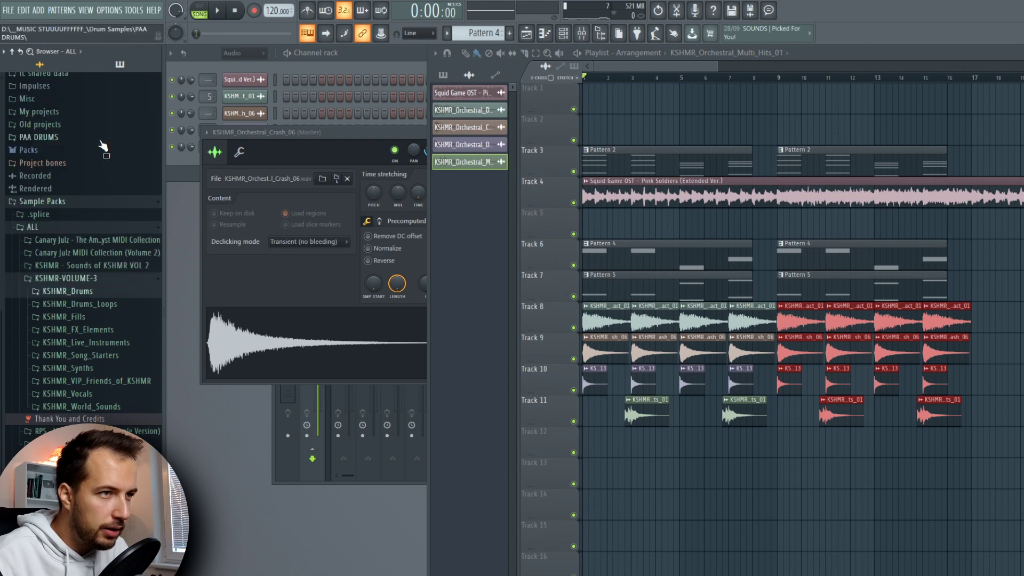
{"action": "left_click", "coordinate": [107, 304]}
{"action": "left_click_drag", "start_coordinate": [683, 406], "coordinate": [771, 444]}
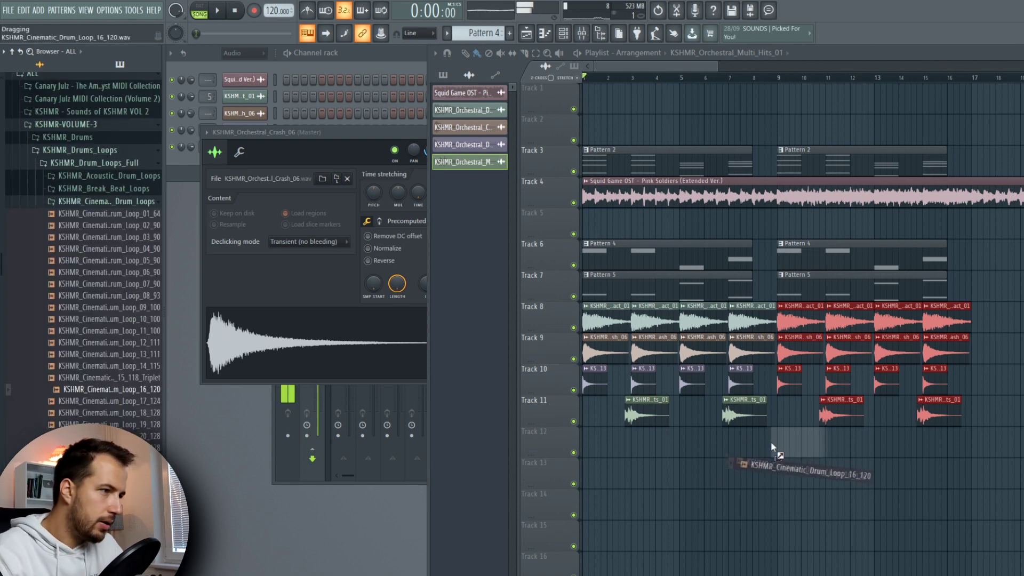
{"action": "left_click_drag", "start_coordinate": [782, 449], "coordinate": [782, 450]}
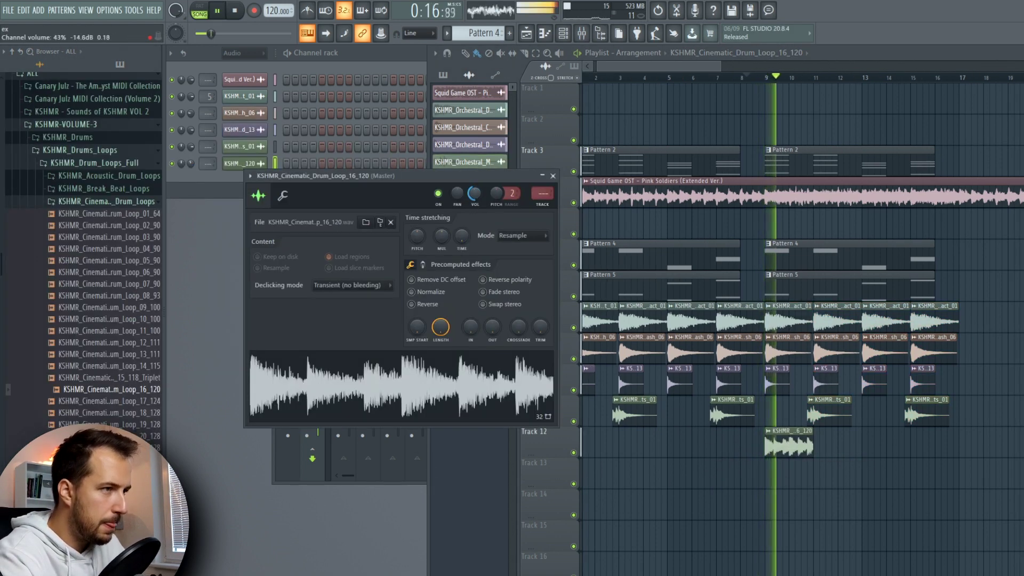
{"action": "left_click", "coordinate": [553, 176]}
- Duplicate the cinematic drum loop three times on Track 12 to fill bars 9 to 16
{"action": "left_click_drag", "start_coordinate": [826, 447], "coordinate": [773, 443]}
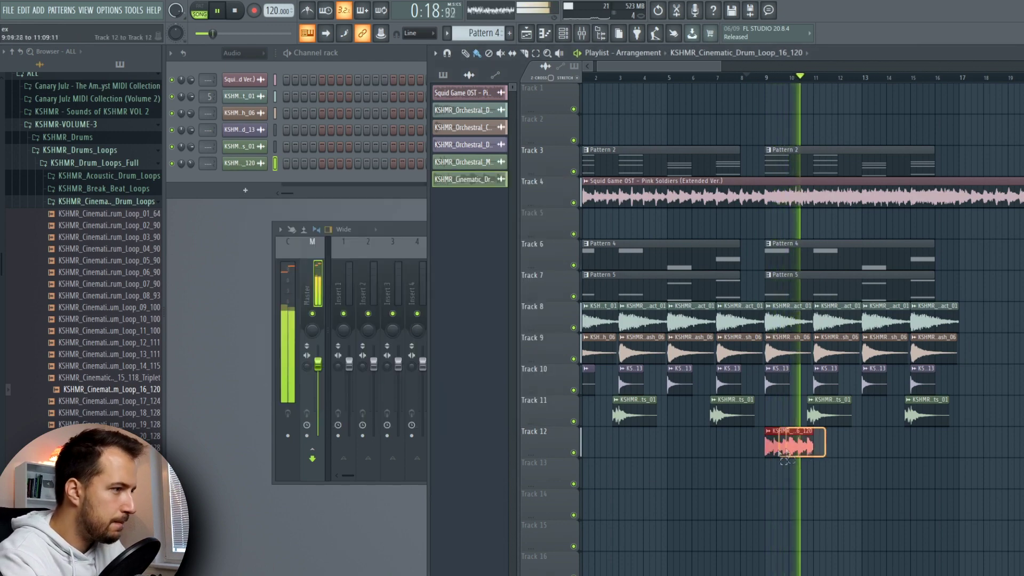
{"action": "key", "text": "ctrl+b"}
{"action": "key", "text": "ctrl+b"}
{"action": "key", "text": "ctrl+b"}
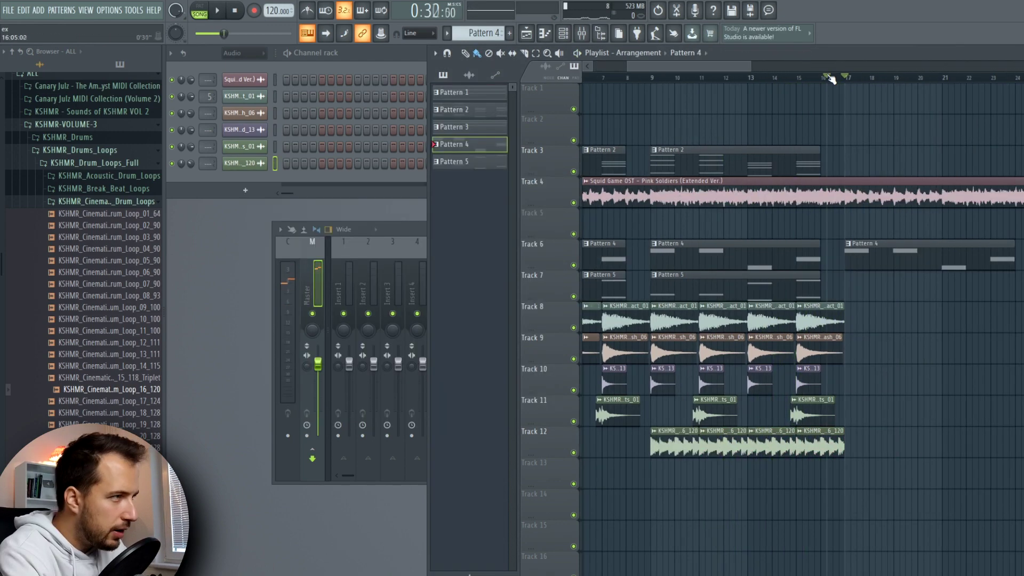
- Write one-bar Nexus notes F4, G#4, A#4 and C#5 in the bar 17 bass pattern, deleting the leftover notes in bars 5 and 7
{"action": "scroll", "coordinate": [740, 69], "scroll_direction": "right", "scroll_amount": 4}
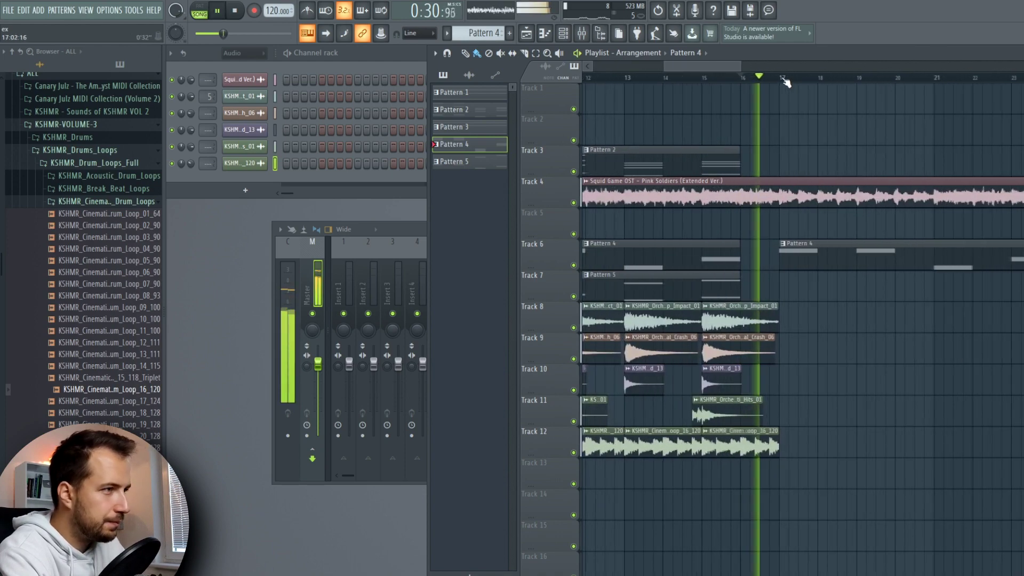
{"action": "scroll", "coordinate": [782, 81], "scroll_direction": "up", "scroll_amount": 3}
{"action": "scroll", "coordinate": [730, 76], "scroll_direction": "right", "scroll_amount": 2}
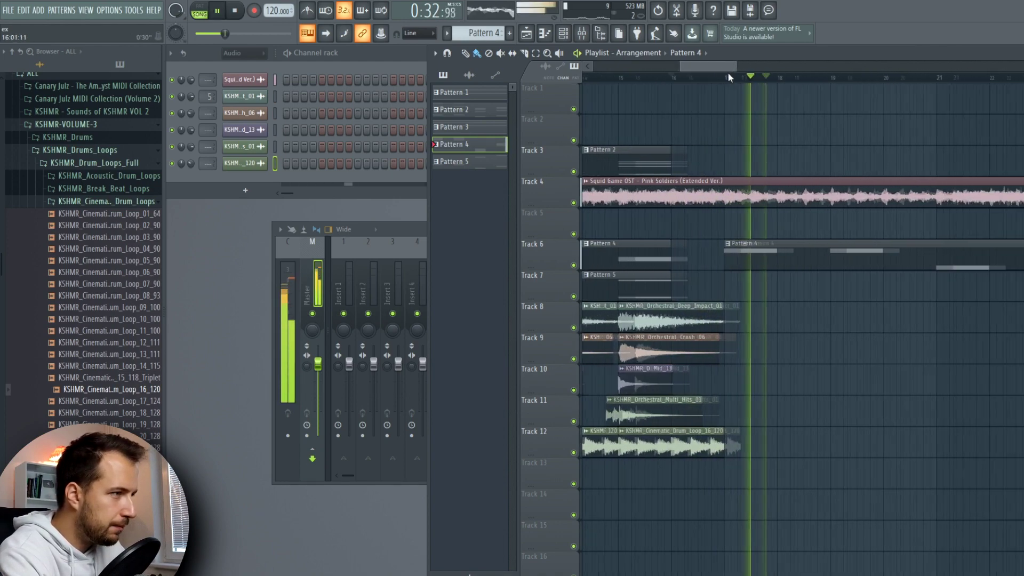
{"action": "key", "text": "space"}
{"action": "double_click", "coordinate": [766, 254]}
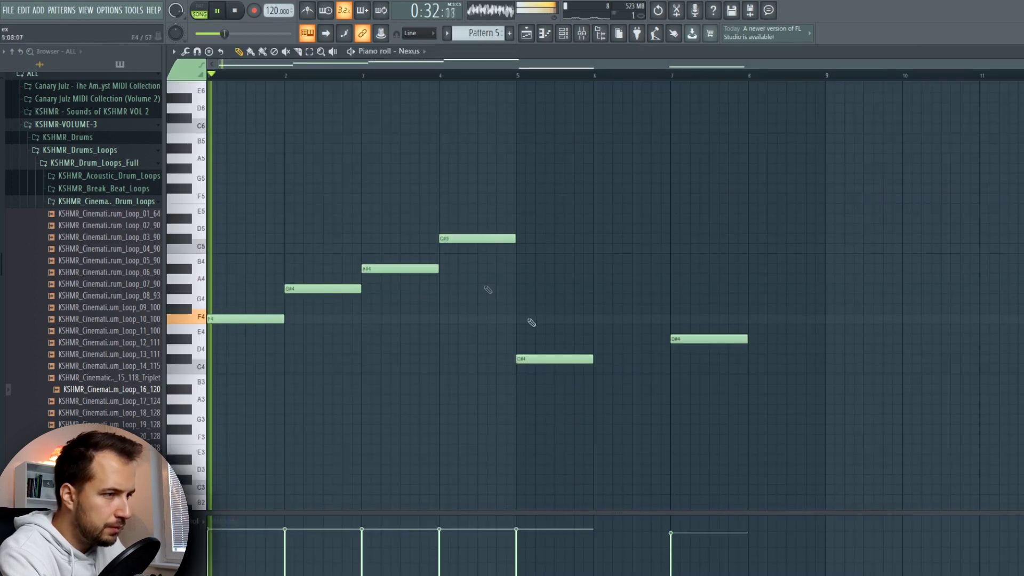
{"action": "right_click", "coordinate": [533, 358]}
{"action": "right_click", "coordinate": [709, 339]}
- Duplicate the four Nexus bass notes into bars 5 to 8 of Pattern 5
{"action": "key", "text": "ctrl+a"}
{"action": "key", "text": "ctrl+b"}
{"action": "key", "text": "ctrl+d"}
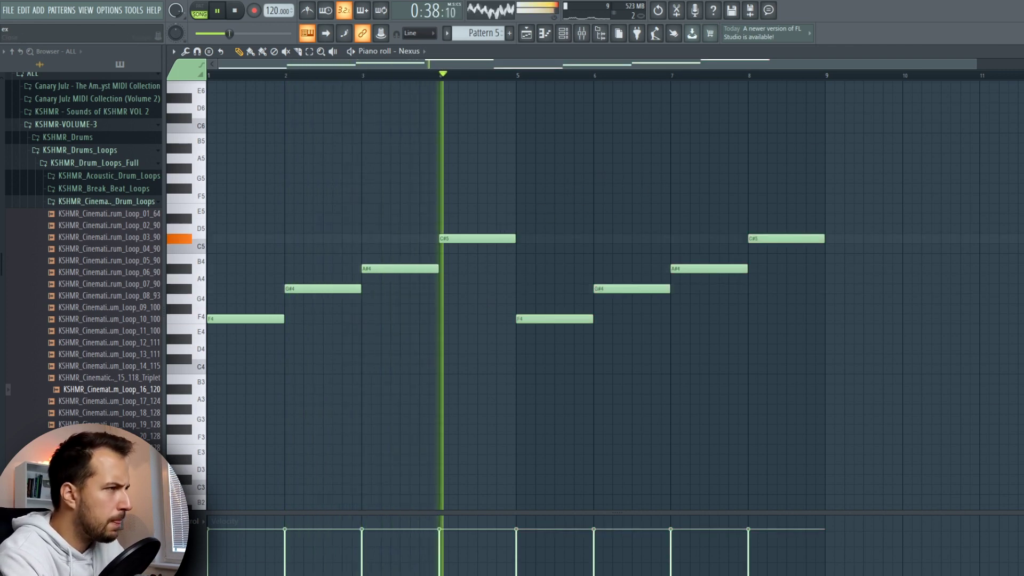
{"action": "key", "text": "Escape"}
{"action": "key", "text": "space"}
- Clone the Kontakt channel and build one-bar chords above the bass notes in bars 1 to 4 of Pattern 7, placed on Track 7 at bar 17
{"action": "right_click", "coordinate": [251, 197]}
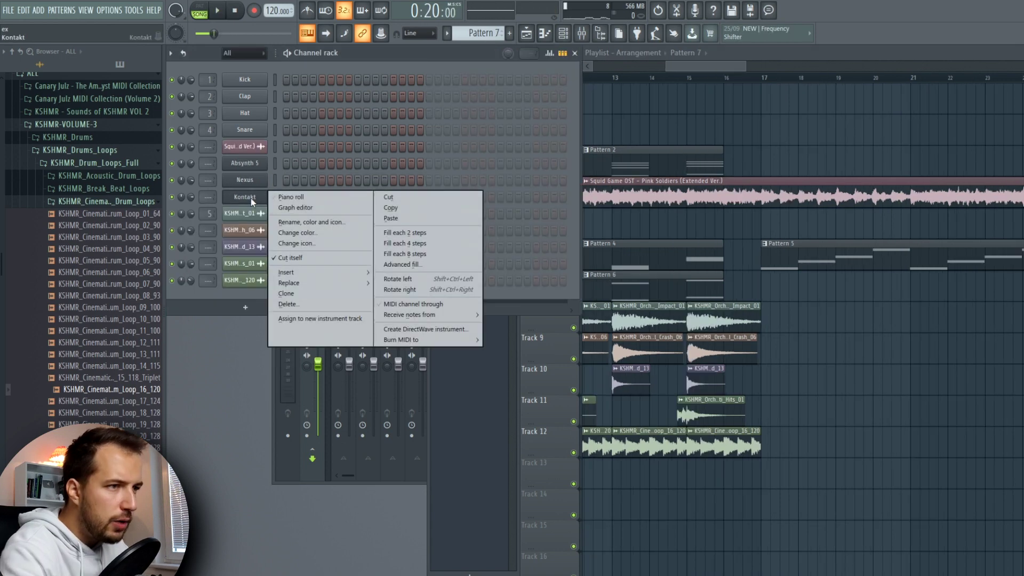
{"action": "left_click", "coordinate": [297, 294]}
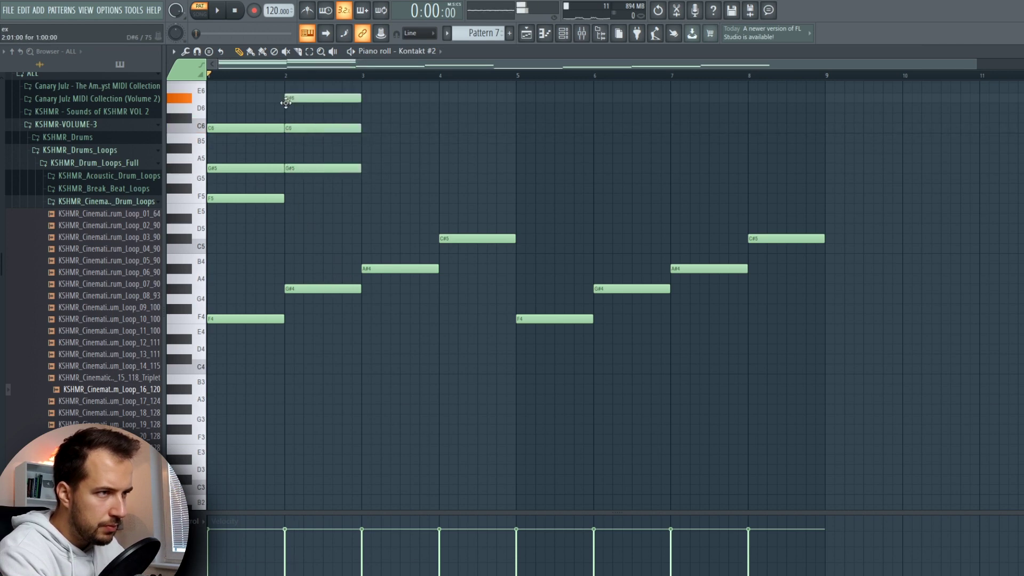
{"action": "scroll", "coordinate": [373, 181], "scroll_direction": "up", "scroll_amount": 3}
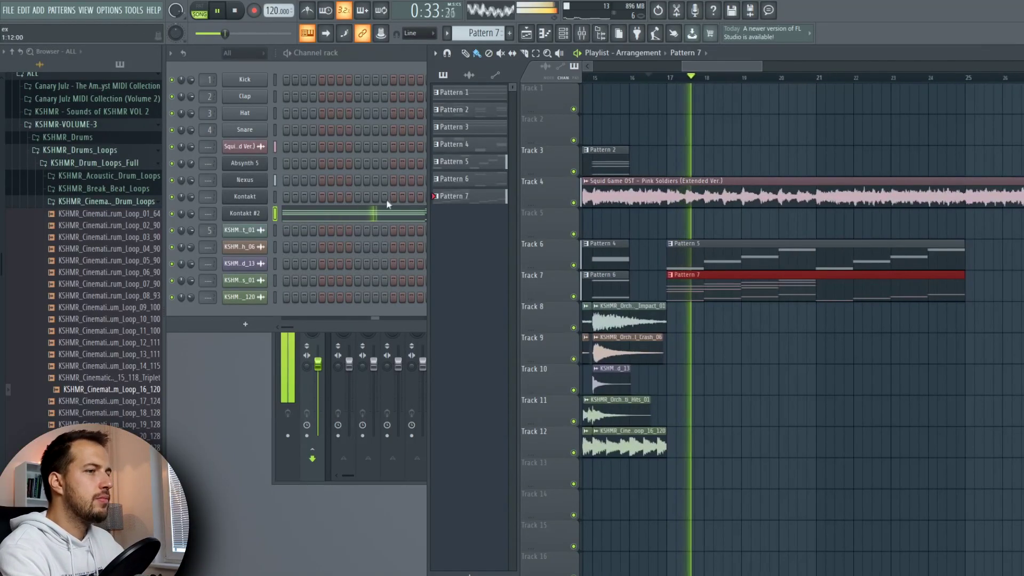
- Revoice Pattern 7's chords an octave lower as F4-C5-G#5, G#4-D#5-C6, A#4-F5-C#6 and C#5-F5-G#5
{"action": "left_click", "coordinate": [397, 214]}
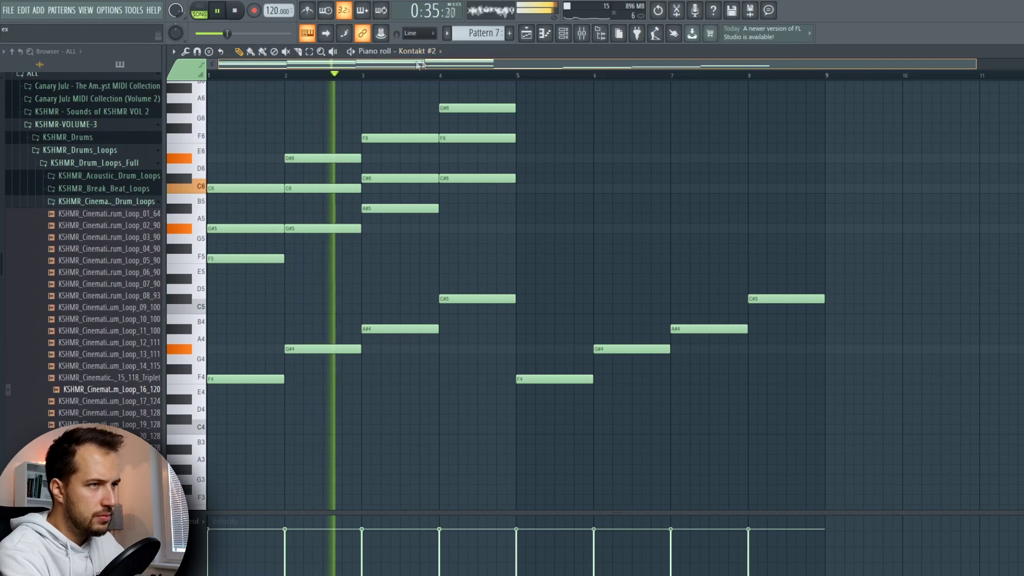
{"action": "scroll", "coordinate": [286, 125], "scroll_direction": "up", "scroll_amount": 2}
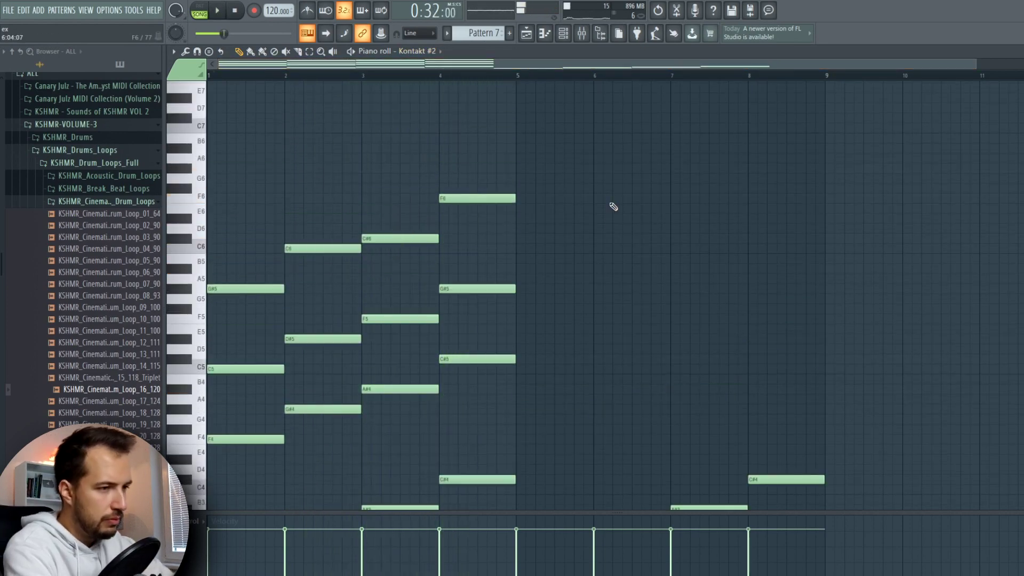
{"action": "scroll", "coordinate": [608, 211], "scroll_direction": "down", "scroll_amount": 4}
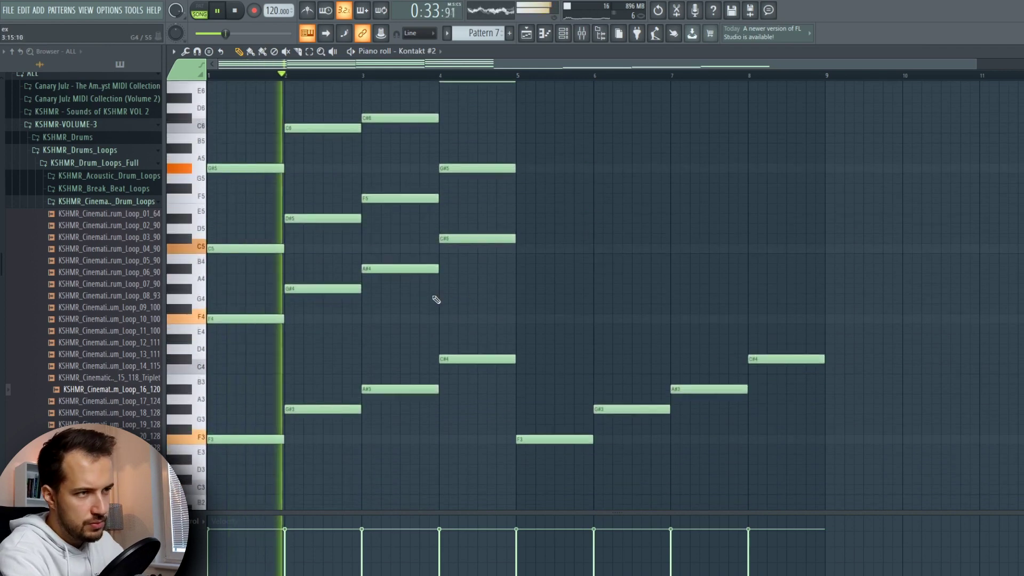
{"action": "scroll", "coordinate": [437, 302], "scroll_direction": "up", "scroll_amount": 3}
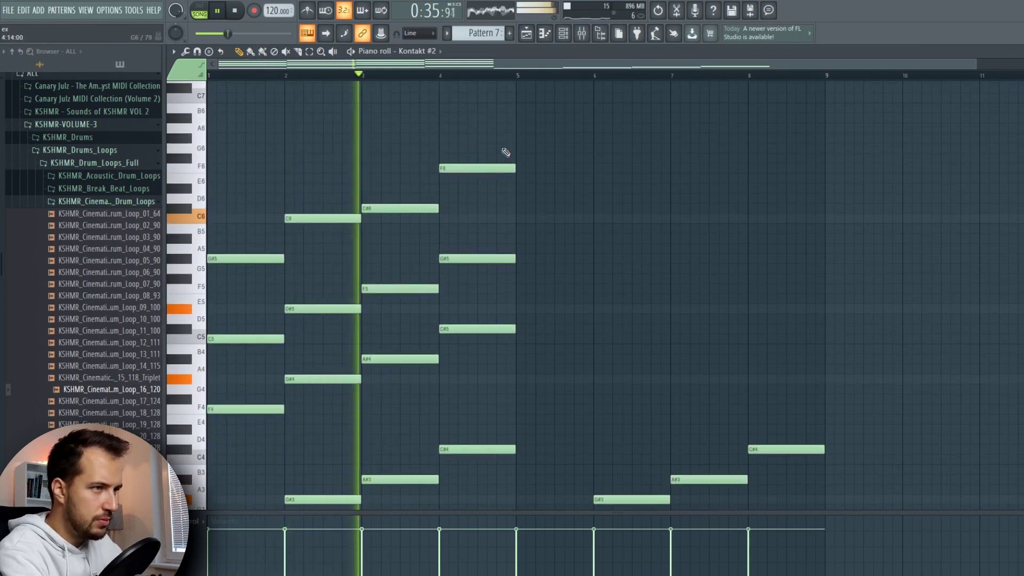
{"action": "left_click_drag", "start_coordinate": [502, 150], "coordinate": [478, 182], "text": "ctrl"}
{"action": "key", "text": "ctrl+Down"}
{"action": "key", "text": "ctrl+d"}
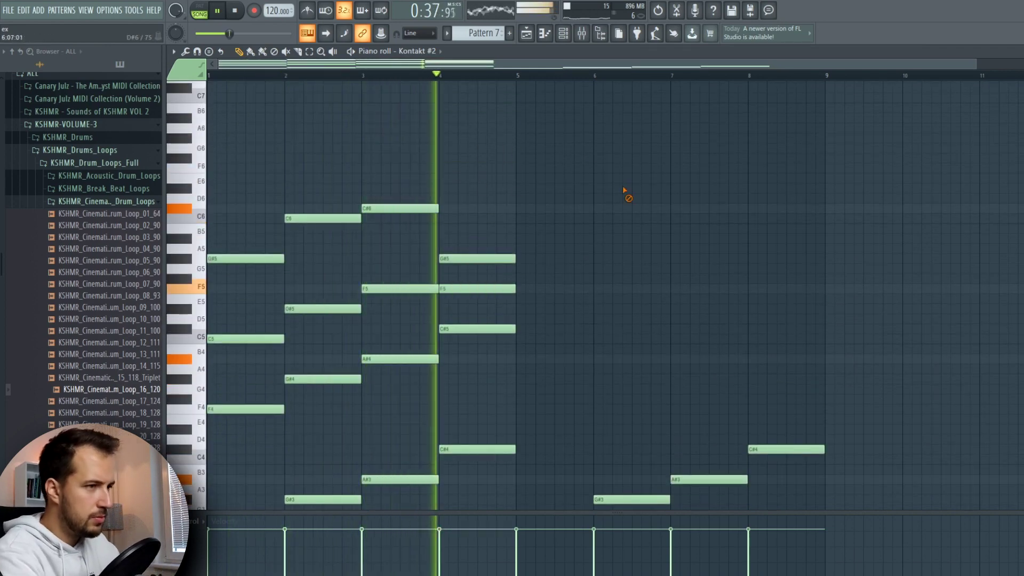
- Replace the single bass notes in bars 5 to 8 of Pattern 7 with a repeat of the first four bars' chords
{"action": "scroll", "coordinate": [629, 195], "scroll_direction": "down", "scroll_amount": 3}
{"action": "right_click", "coordinate": [558, 439]}
{"action": "right_click", "coordinate": [632, 409]}
{"action": "right_click", "coordinate": [705, 389]}
{"action": "right_click", "coordinate": [764, 360]}
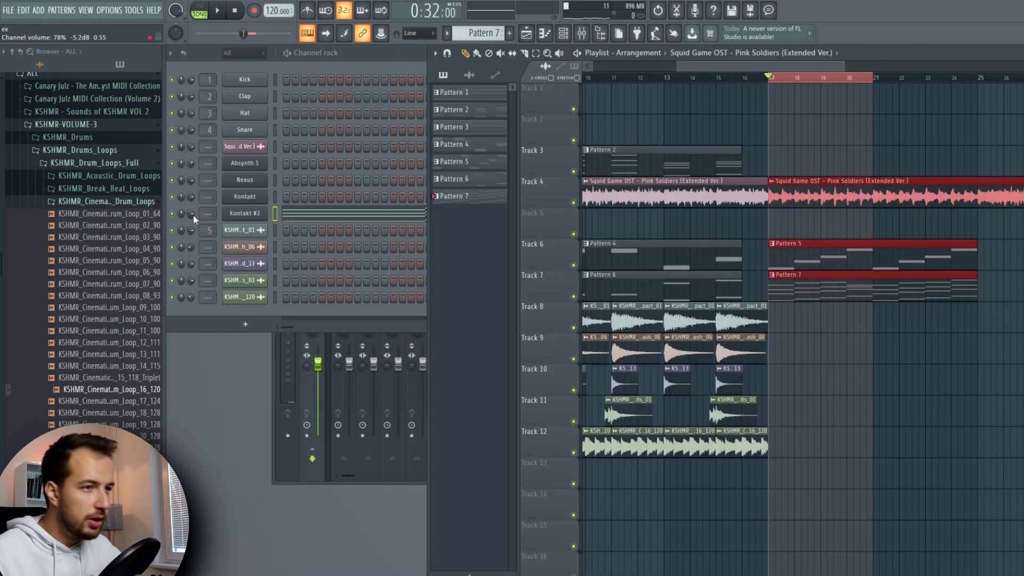
- Create an automation clip for the Dynamics knob of the Nucleus strings in Kontakt #2 across bars 17 to 20
{"action": "left_click", "coordinate": [251, 216]}
{"action": "left_click", "coordinate": [617, 230]}
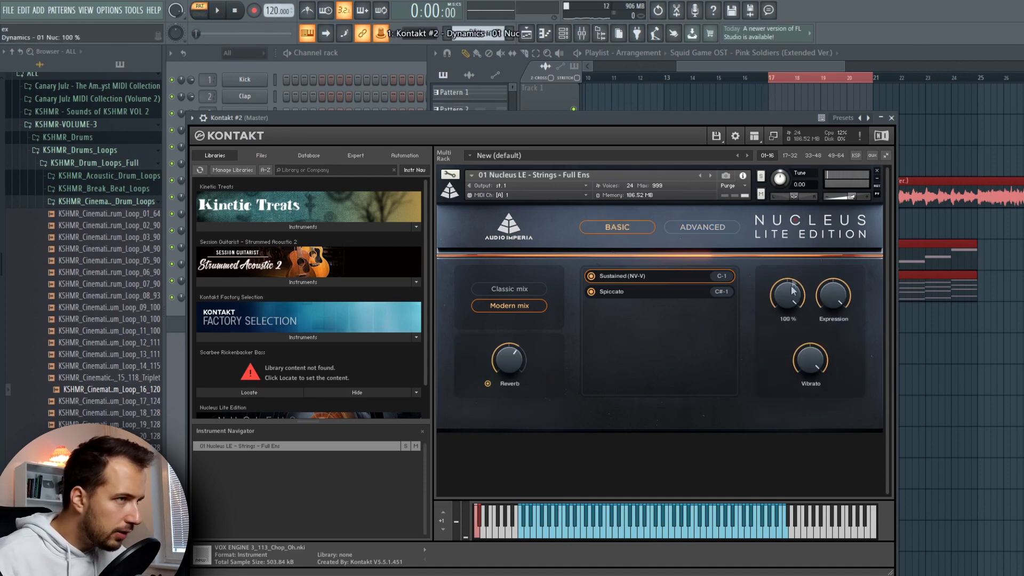
{"action": "left_click", "coordinate": [380, 33]}
{"action": "left_click", "coordinate": [419, 93]}
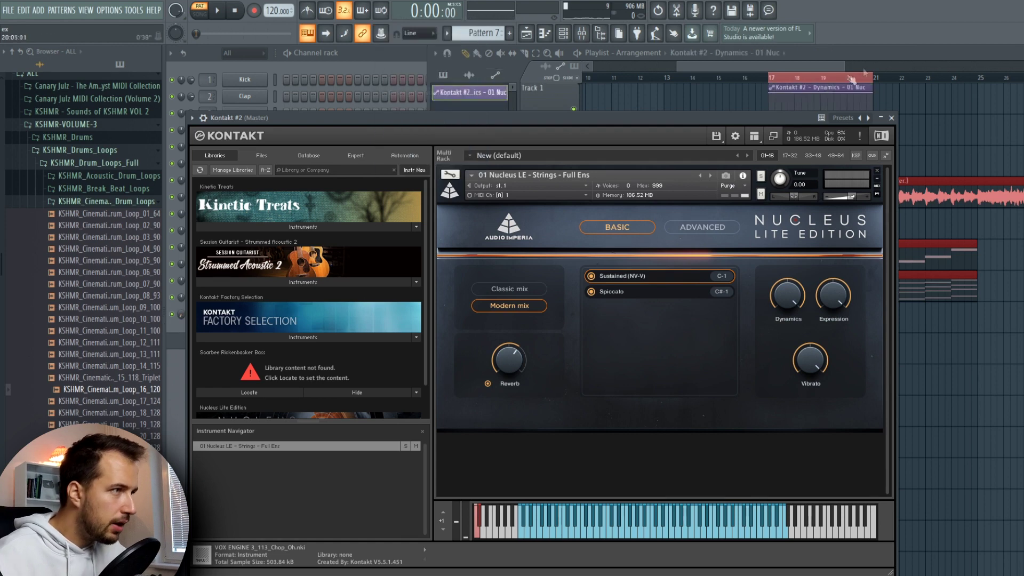
{"action": "left_click", "coordinate": [868, 62]}
- Shape the Kontakt #2 Dynamics automation into two curved two-bar swells and repeat the clip at bar 21
{"action": "left_click_drag", "start_coordinate": [771, 94], "coordinate": [771, 113]}
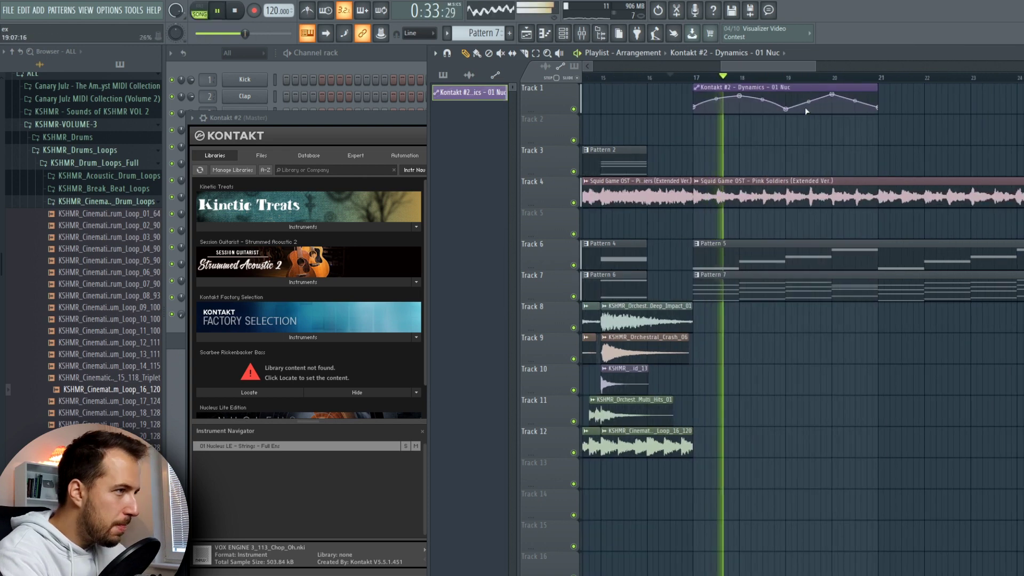
{"action": "left_click_drag", "start_coordinate": [808, 102], "coordinate": [808, 97]}
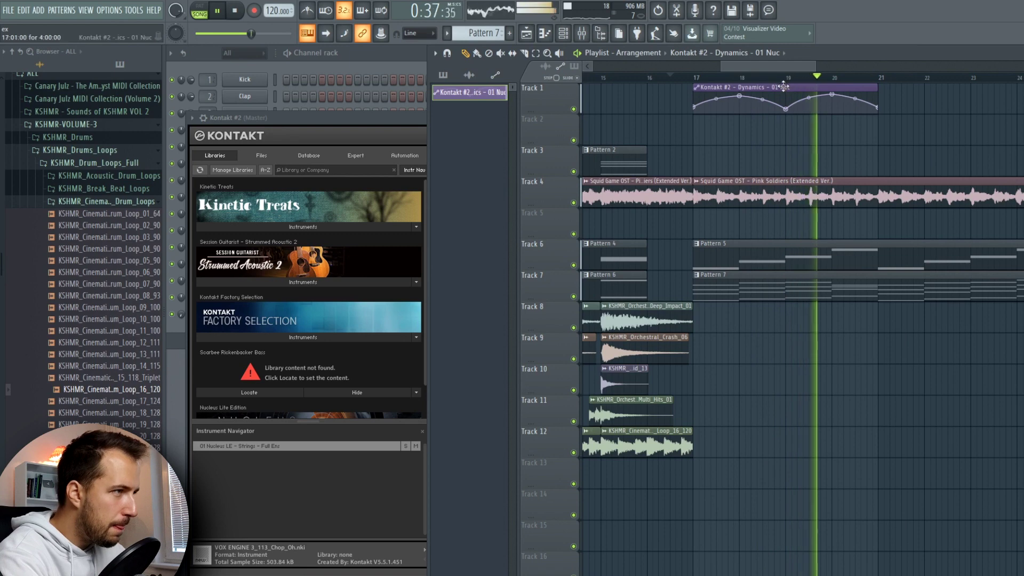
{"action": "scroll", "coordinate": [784, 87], "scroll_direction": "up", "scroll_amount": 3}
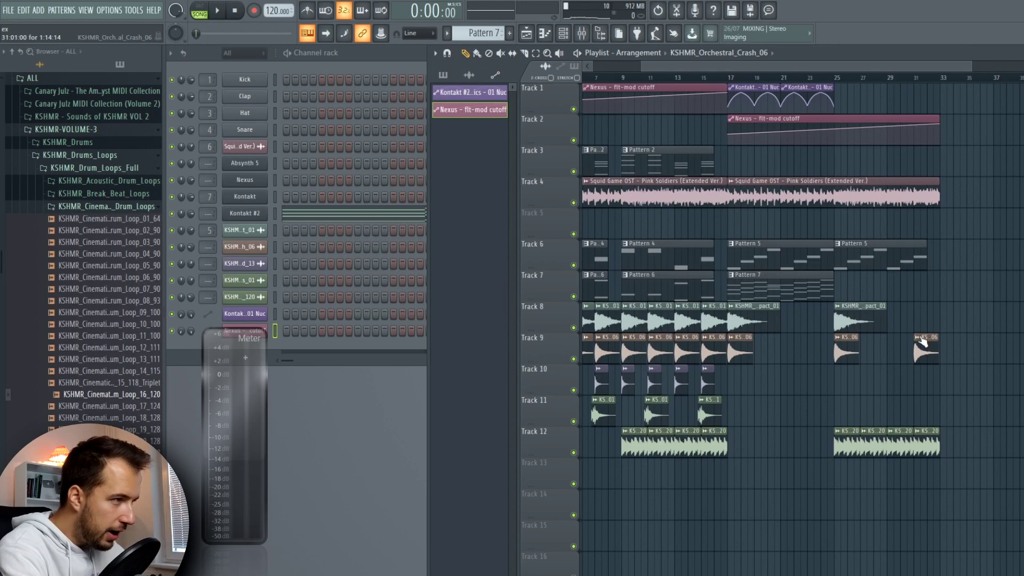
- Make the Crash_06 clip at bar 31 on Track 9 unique and reverse it so it leads into bar 33
{"action": "left_click", "coordinate": [917, 337]}
{"action": "left_click", "coordinate": [935, 421]}
{"action": "double_click", "coordinate": [926, 349]}
{"action": "left_click", "coordinate": [370, 246]}
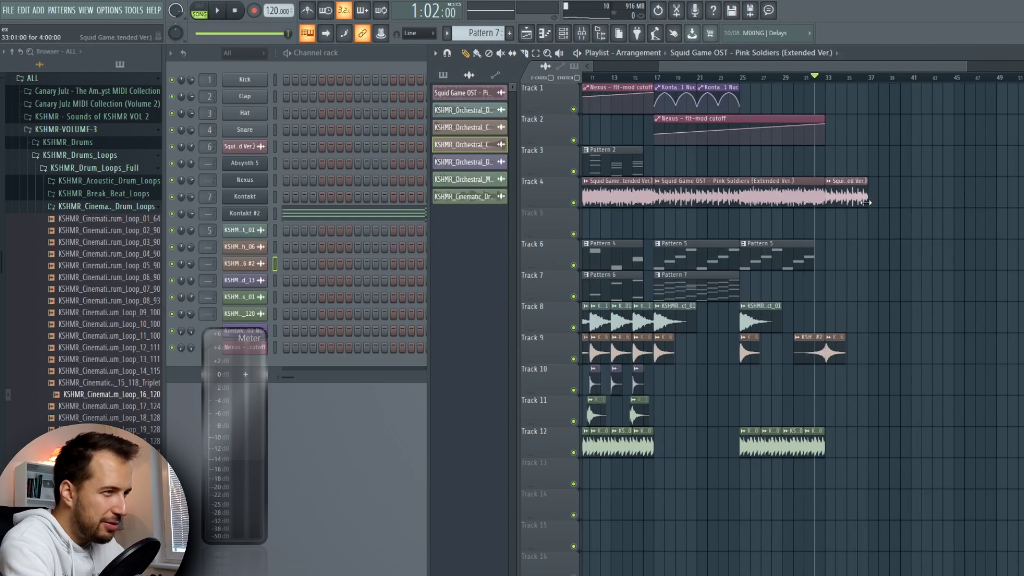
- Find Serum among the installed plugins and add it for the drop melody
{"action": "scroll", "coordinate": [869, 106], "scroll_direction": "up", "scroll_amount": 3}
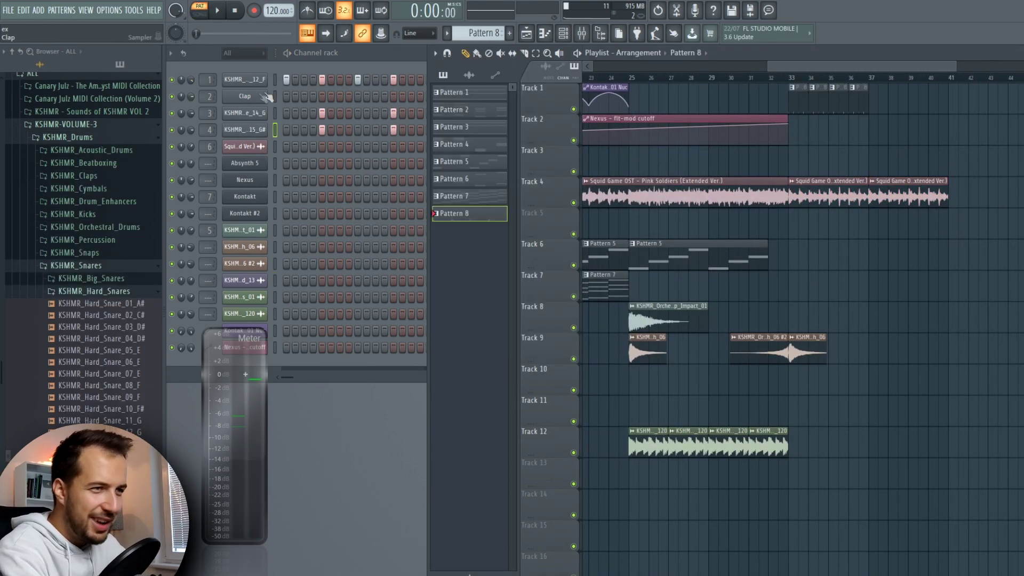
{"action": "left_click", "coordinate": [134, 67]}
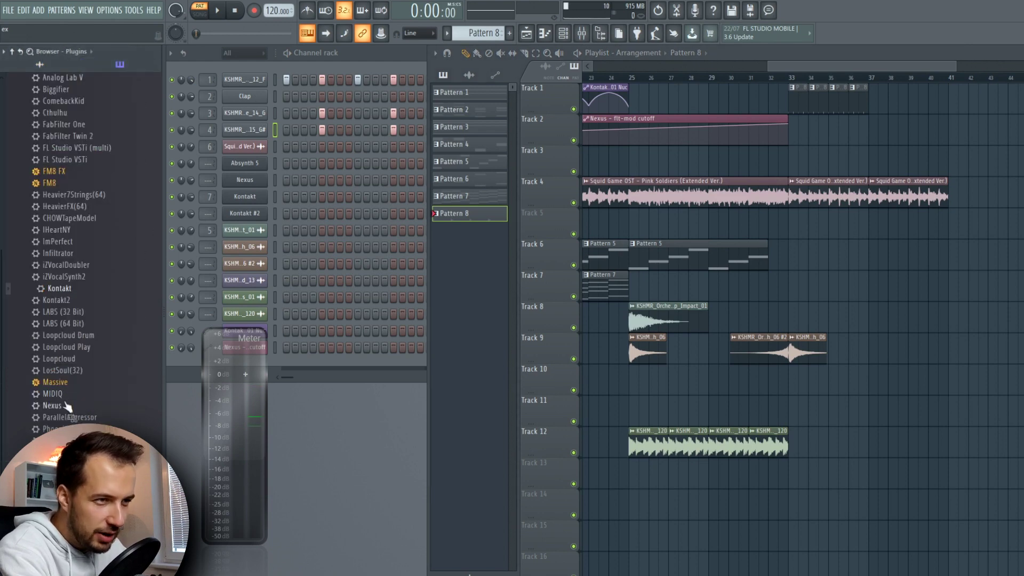
{"action": "scroll", "coordinate": [98, 211], "scroll_direction": "down", "scroll_amount": 1}
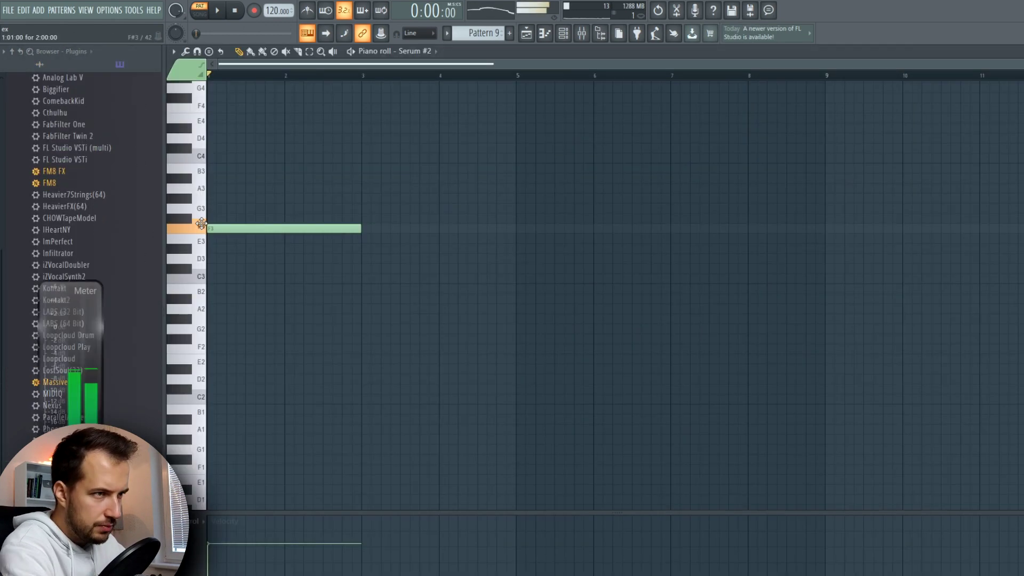
- Finish the Serum melody in Pattern 9 with an F#5 note held to the end of bar 4
{"action": "key", "text": "space"}
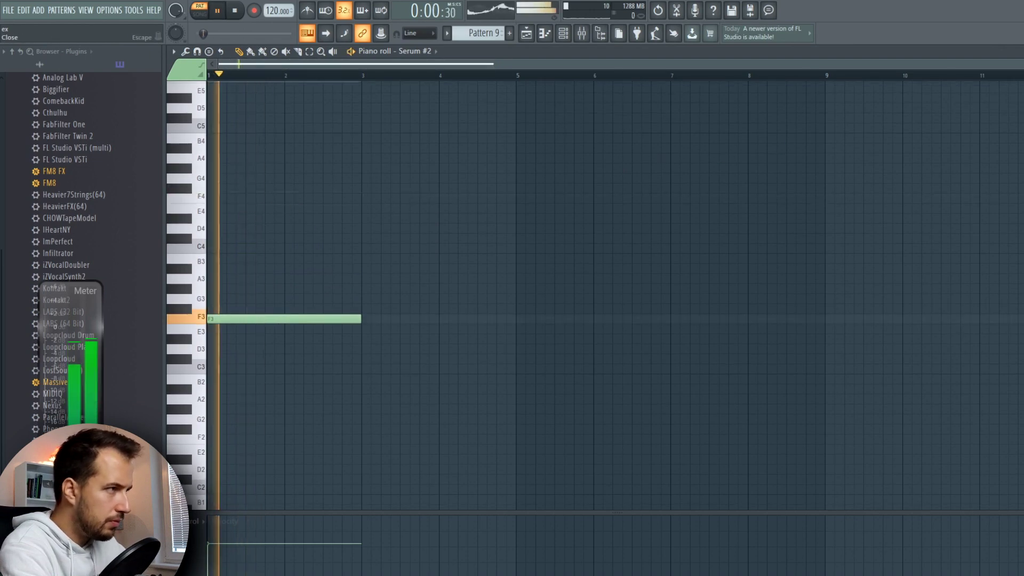
{"action": "key", "text": "F7"}
{"action": "left_click", "coordinate": [430, 259]}
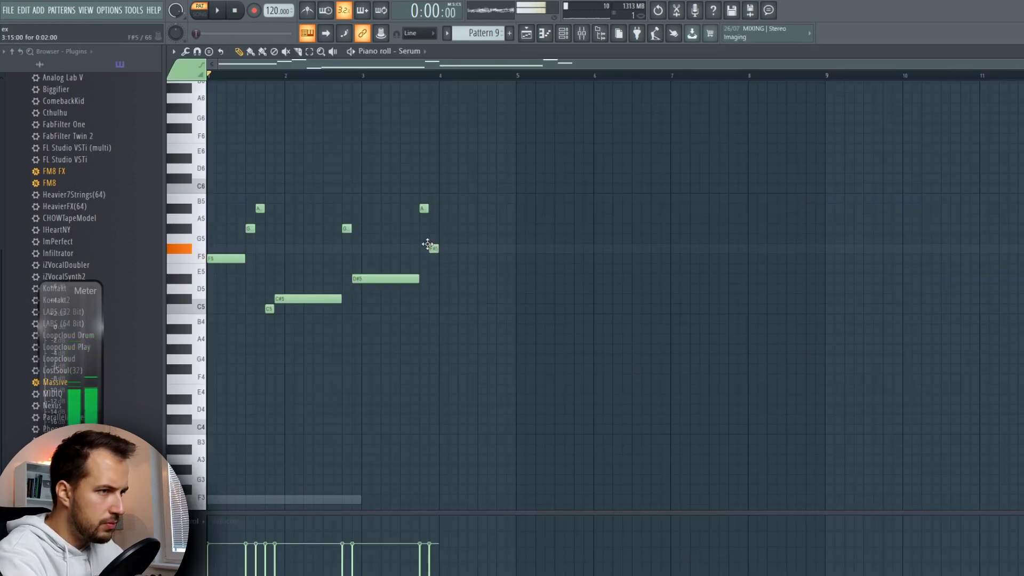
{"action": "left_click_drag", "start_coordinate": [433, 247], "coordinate": [516, 249]}
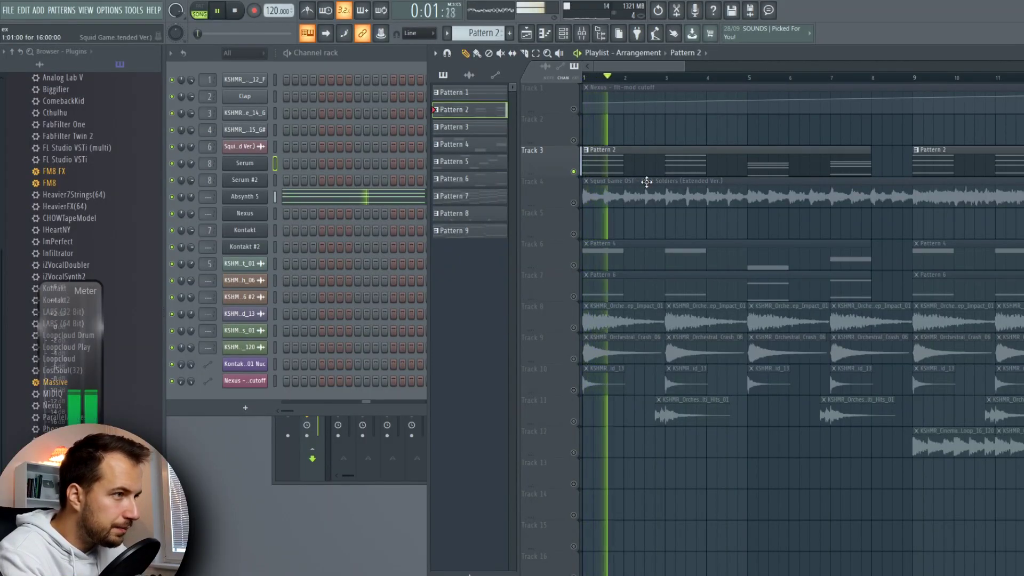
- Listen through the arrangement from the intro to the drop at bar 33, soloing individual tracks to compare the layers
{"action": "left_click", "coordinate": [579, 264]}
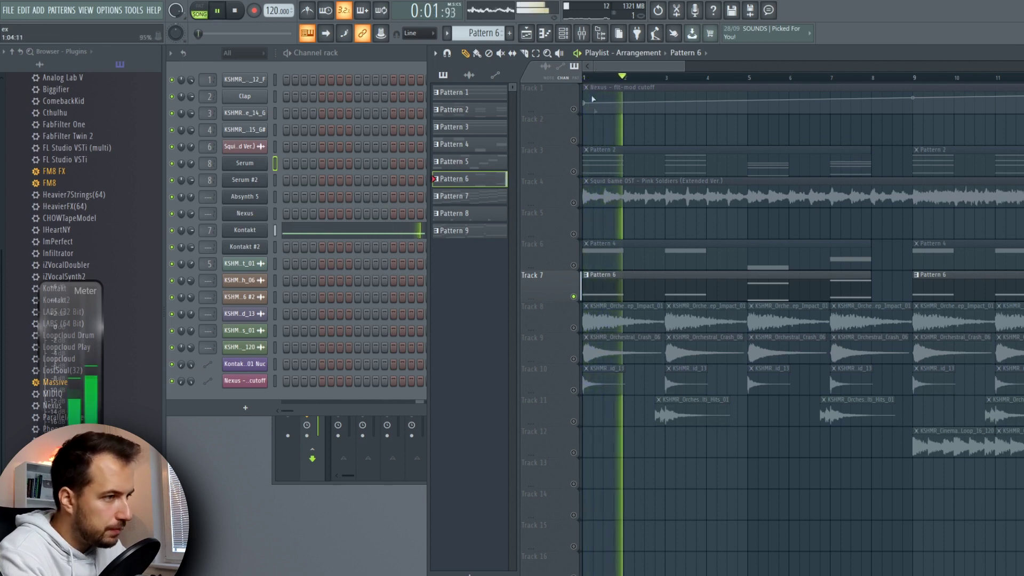
{"action": "key", "text": "space"}
{"action": "left_click", "coordinate": [575, 358]}
{"action": "left_click", "coordinate": [573, 389]}
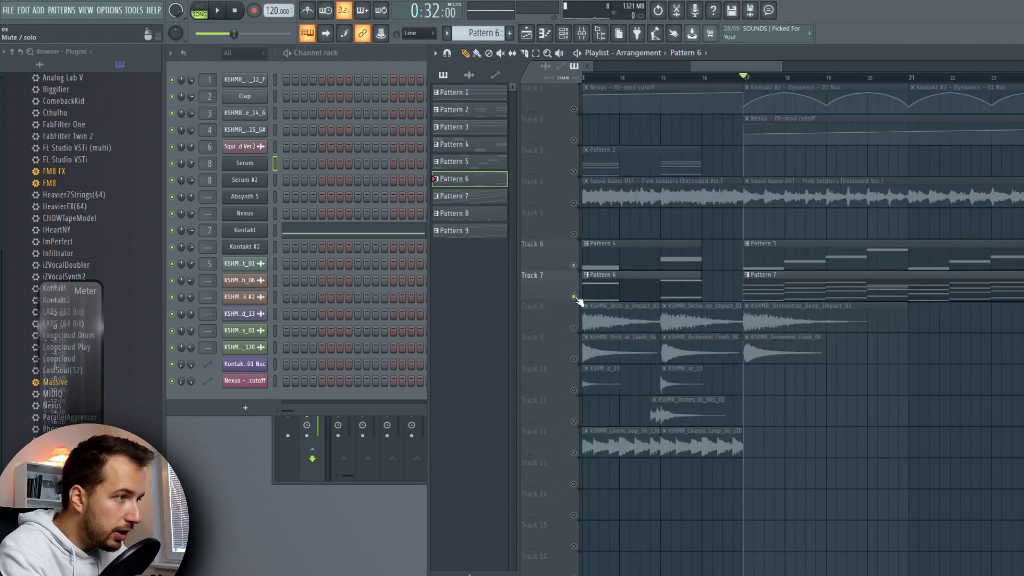
{"action": "left_click", "coordinate": [573, 265]}
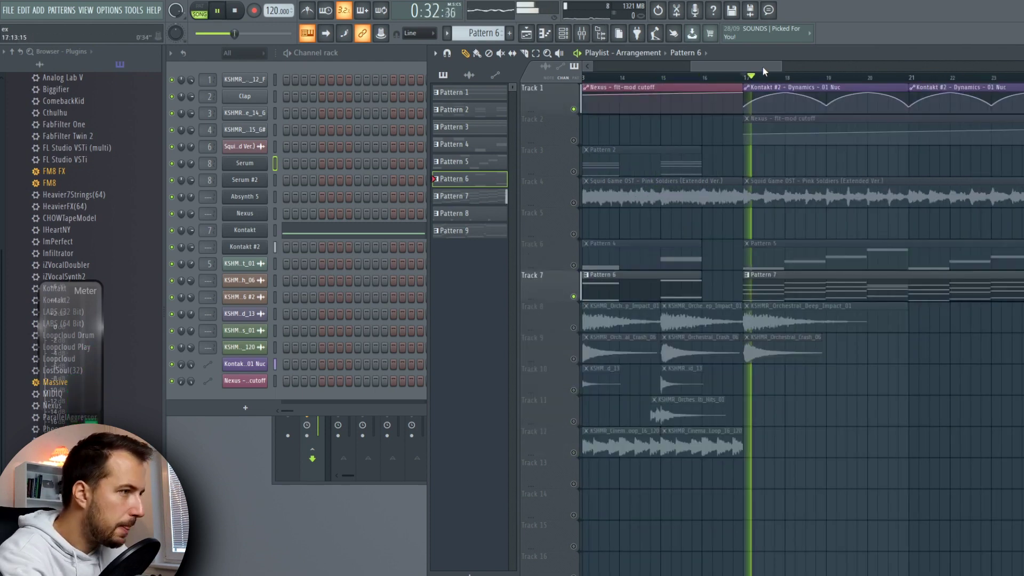
{"action": "left_click_drag", "start_coordinate": [763, 66], "coordinate": [787, 70]}
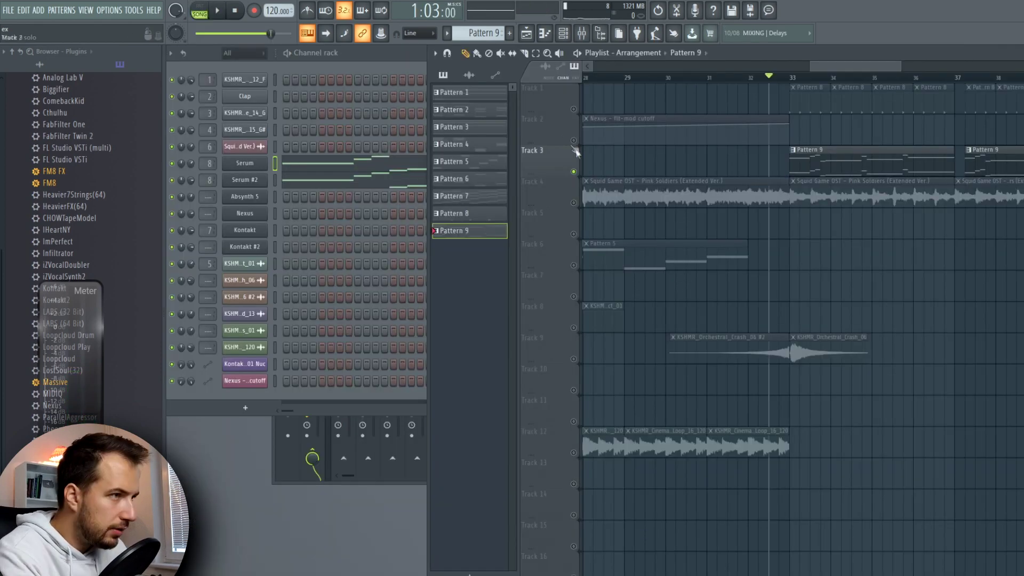
{"action": "left_click_drag", "start_coordinate": [837, 67], "coordinate": [856, 66]}
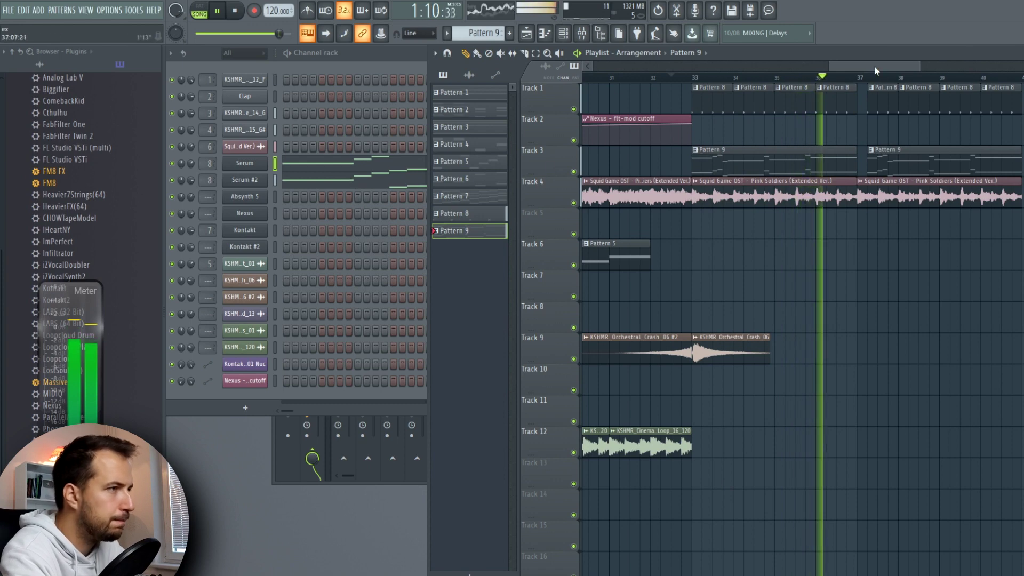
{"action": "scroll", "coordinate": [888, 68], "scroll_direction": "right", "scroll_amount": 2}
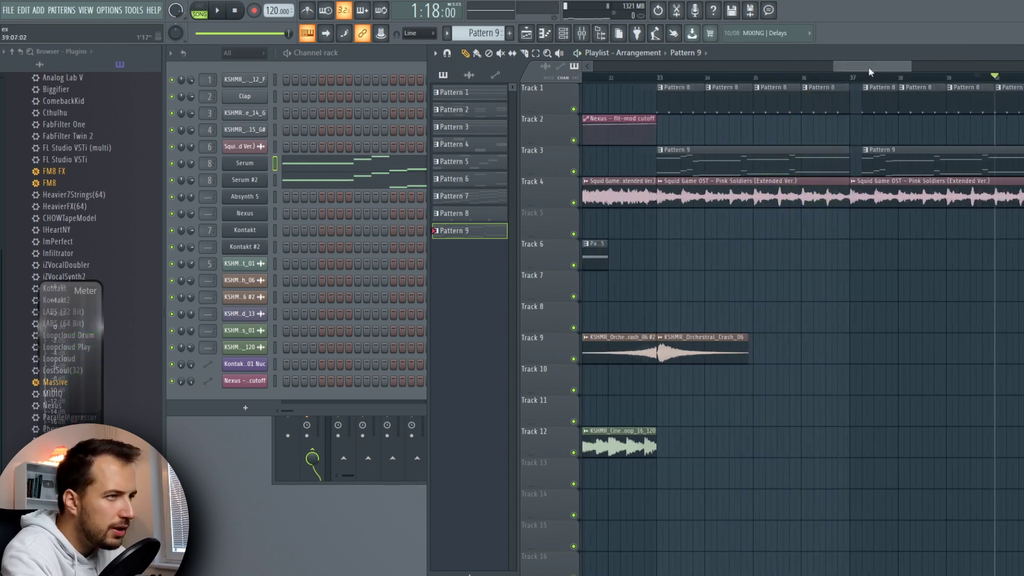
{"action": "left_click_drag", "start_coordinate": [868, 66], "coordinate": [859, 66]}
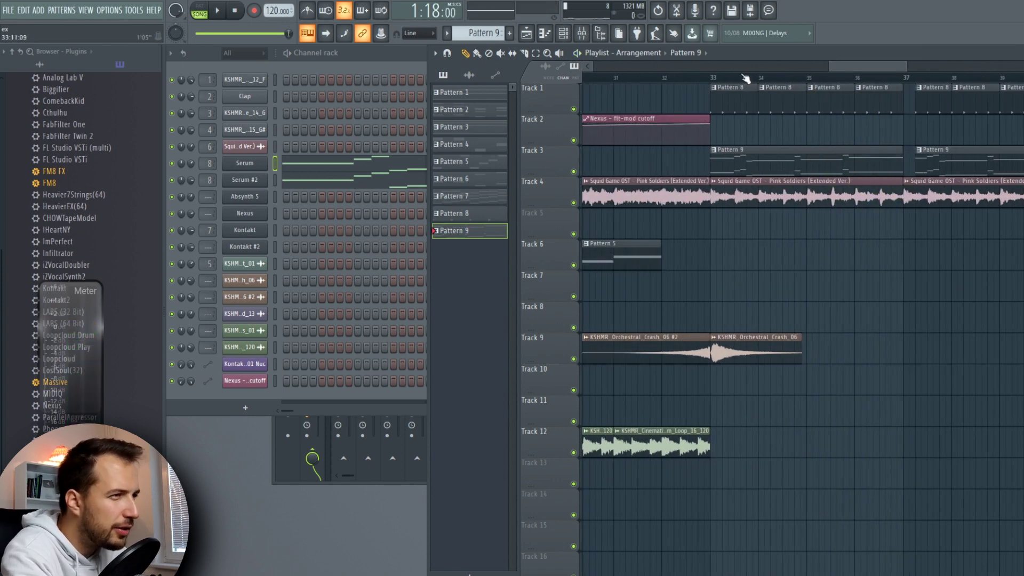
- Layer the melody on Serum #3 an octave below the lead in Pattern 9 and play it with Track 3 soloed
{"action": "left_click", "coordinate": [574, 171], "text": "ctrl"}
{"action": "left_click", "coordinate": [195, 12]}
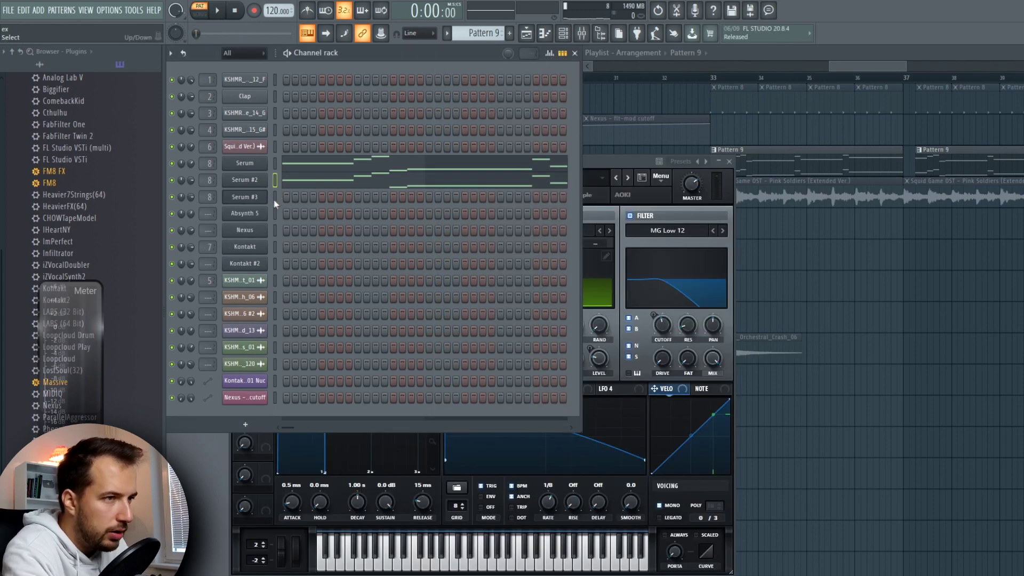
{"action": "key", "text": "space"}
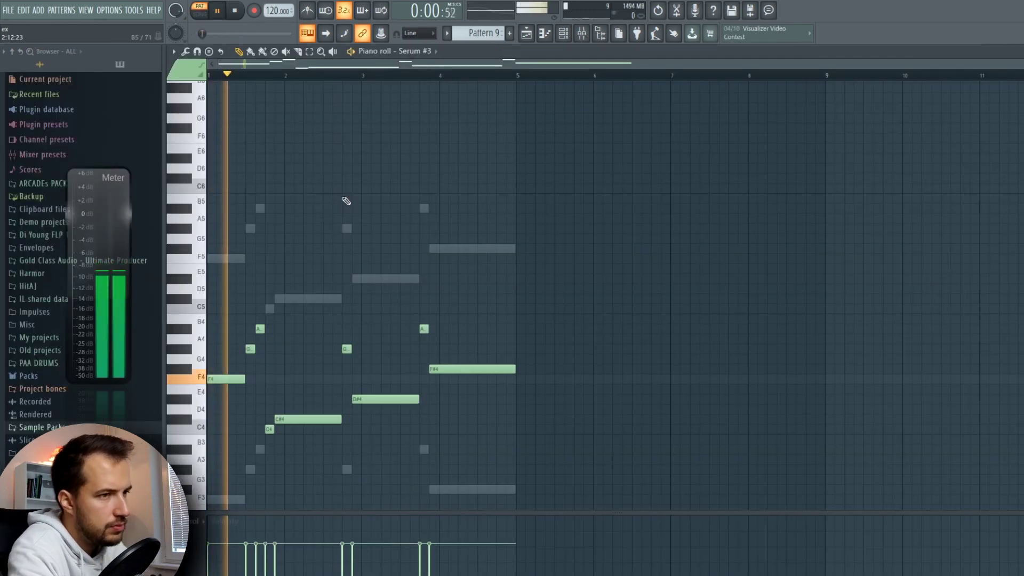
{"action": "scroll", "coordinate": [583, 293], "scroll_direction": "down", "scroll_amount": 3}
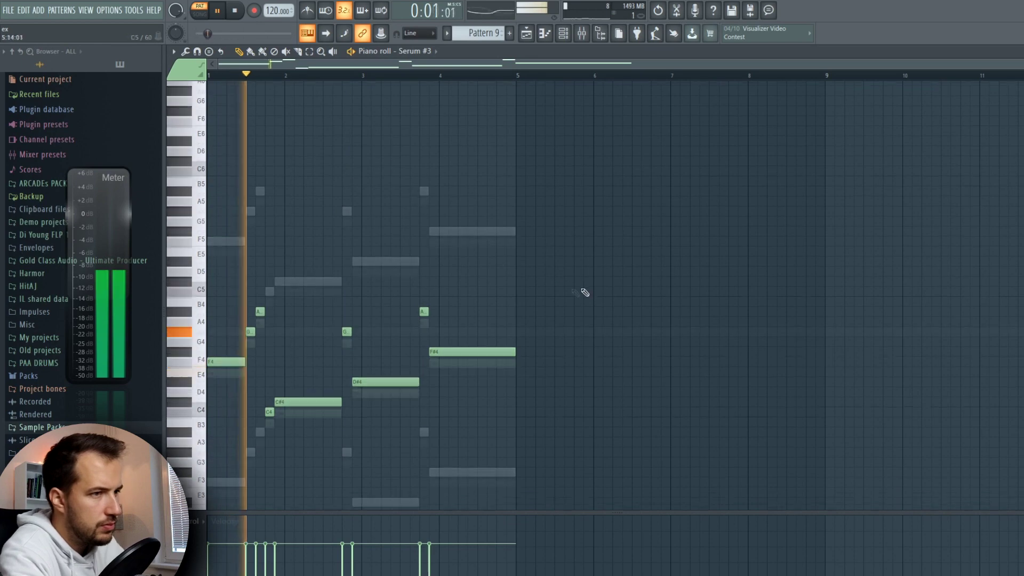
{"action": "key", "text": "Escape"}
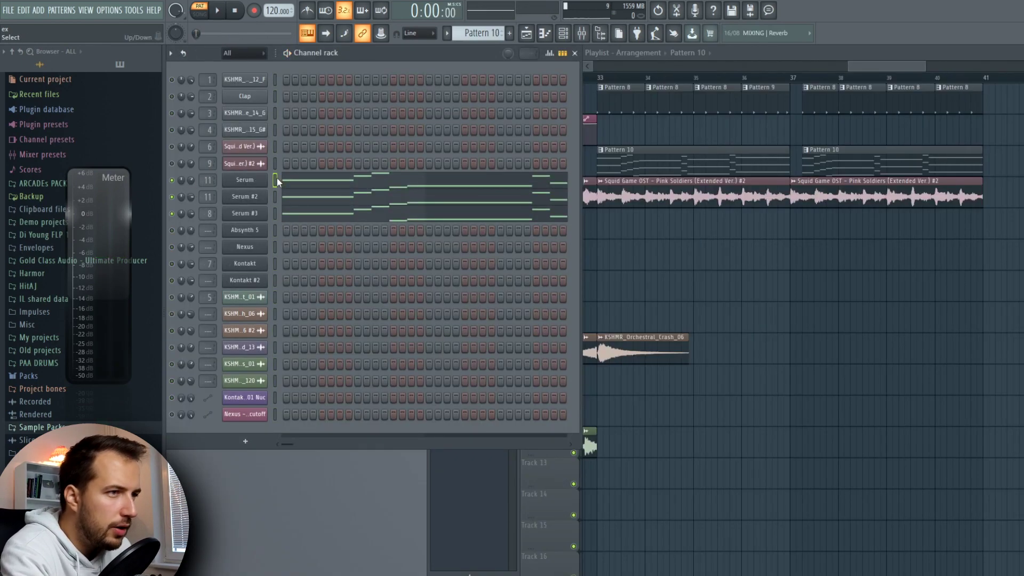
- Clone the first Serum channel and choose a preset from the Leads category for the clone
{"action": "right_click", "coordinate": [226, 179]}
{"action": "left_click", "coordinate": [296, 278]}
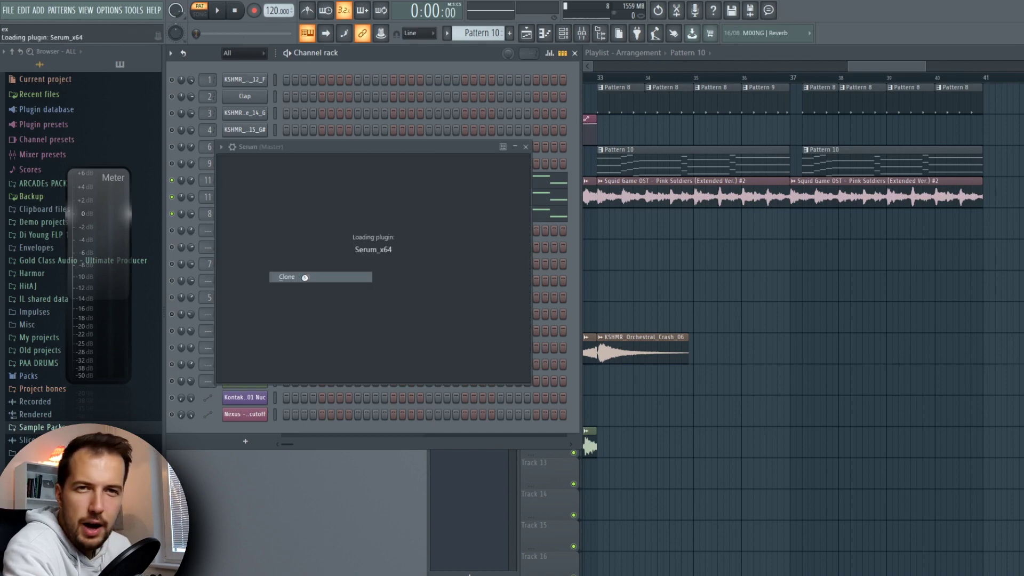
{"action": "left_click", "coordinate": [533, 163]}
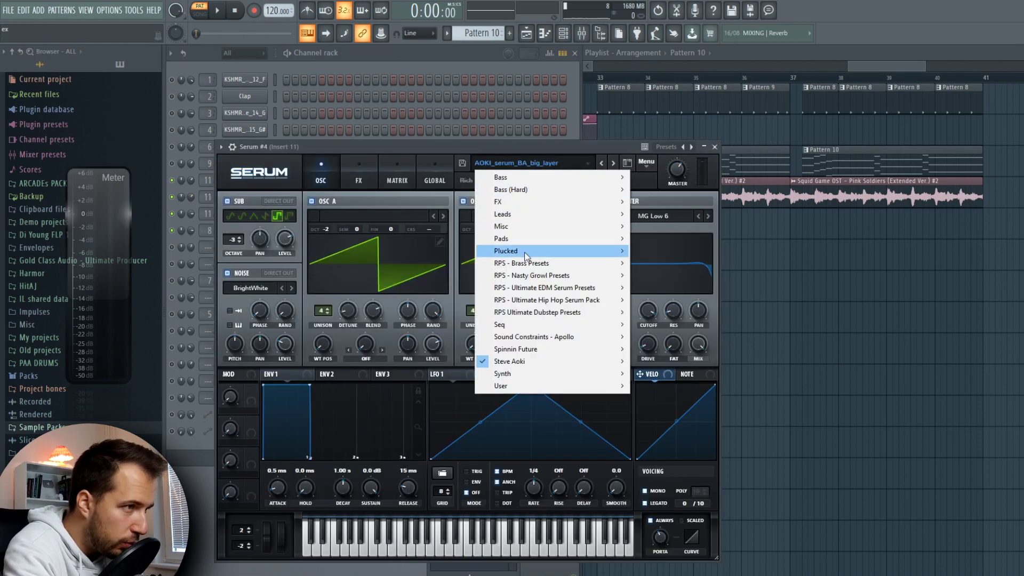
{"action": "mouse_move", "coordinate": [528, 214]}
{"action": "left_click", "coordinate": [698, 522]}
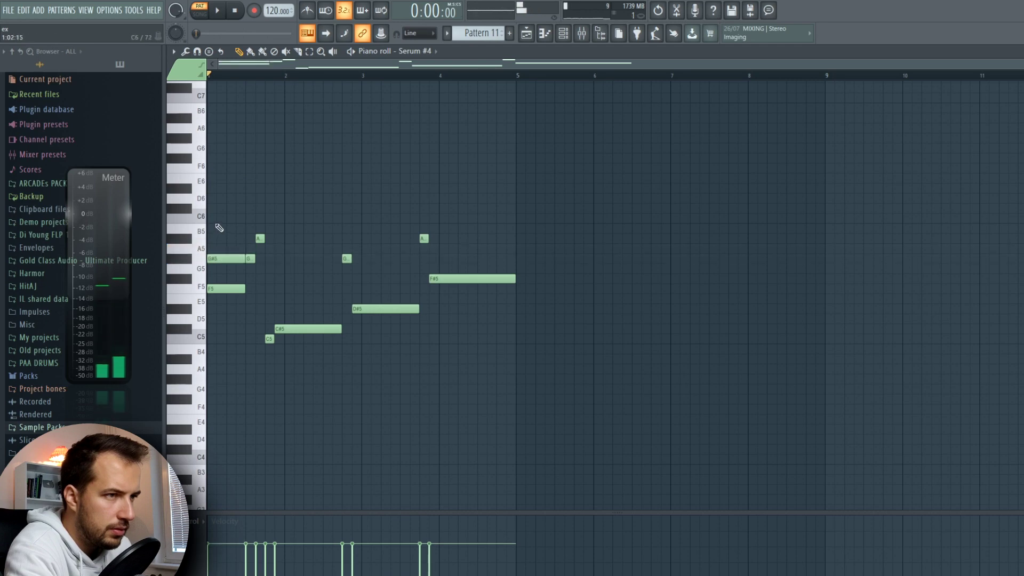
- Add C6 to the first chord of Serum #4 in Pattern 11 and raise its G#5 by an octave
{"action": "left_click", "coordinate": [216, 222]}
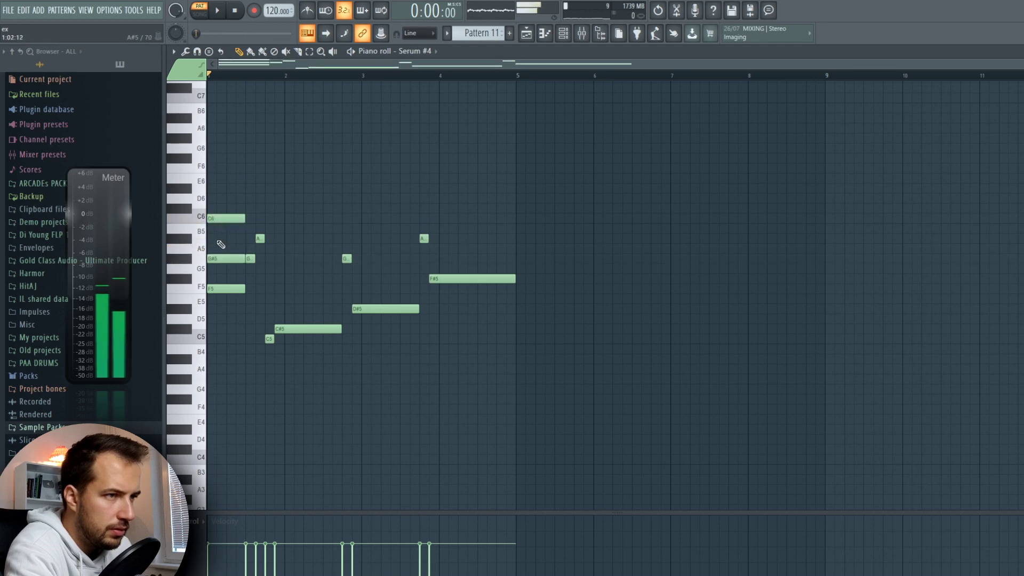
{"action": "left_click", "coordinate": [225, 257], "text": "ctrl"}
{"action": "key", "text": "ctrl+Up"}
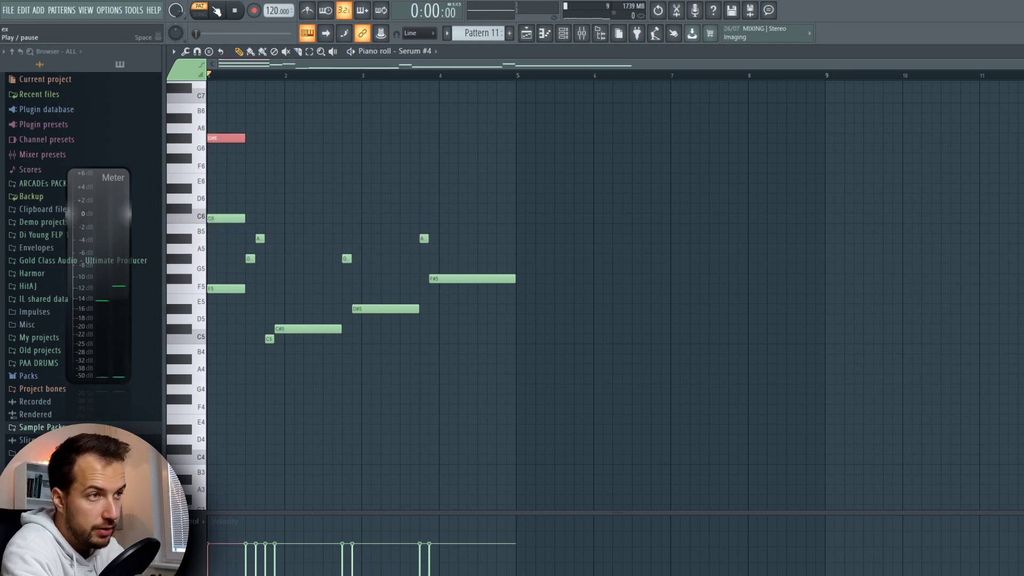
{"action": "key", "text": "space"}
{"action": "scroll", "coordinate": [295, 274], "scroll_direction": "up", "scroll_amount": 1}
{"action": "key", "text": "space"}
- Stack C#6, F6 and G#6 above the long C#5 melody note to form the second chord
{"action": "left_click", "coordinate": [297, 358]}
{"action": "left_click", "coordinate": [275, 238]}
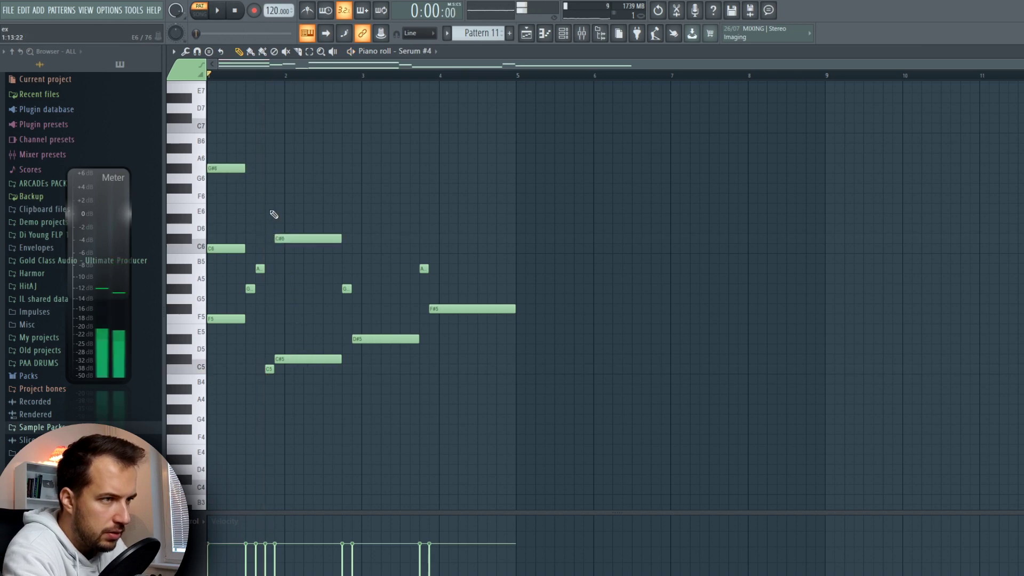
{"action": "left_click_drag", "start_coordinate": [279, 238], "coordinate": [268, 238]}
{"action": "left_click", "coordinate": [260, 198]}
{"action": "left_click_drag", "start_coordinate": [259, 199], "coordinate": [261, 166]}
{"action": "left_click", "coordinate": [276, 178]}
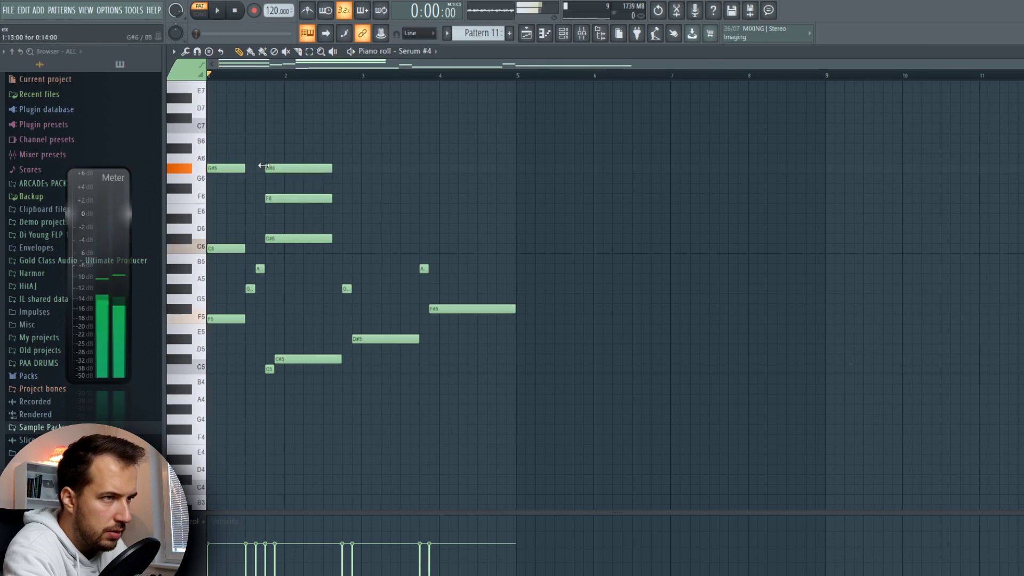
- Shift the three stacked notes of the second chord so they start together with the C#5 note
{"action": "key", "text": "space"}
{"action": "left_click", "coordinate": [364, 331]}
{"action": "right_click", "coordinate": [364, 329]}
{"action": "key", "text": "space"}
{"action": "key", "text": "space"}
{"action": "left_click_drag", "start_coordinate": [313, 133], "coordinate": [297, 238]}
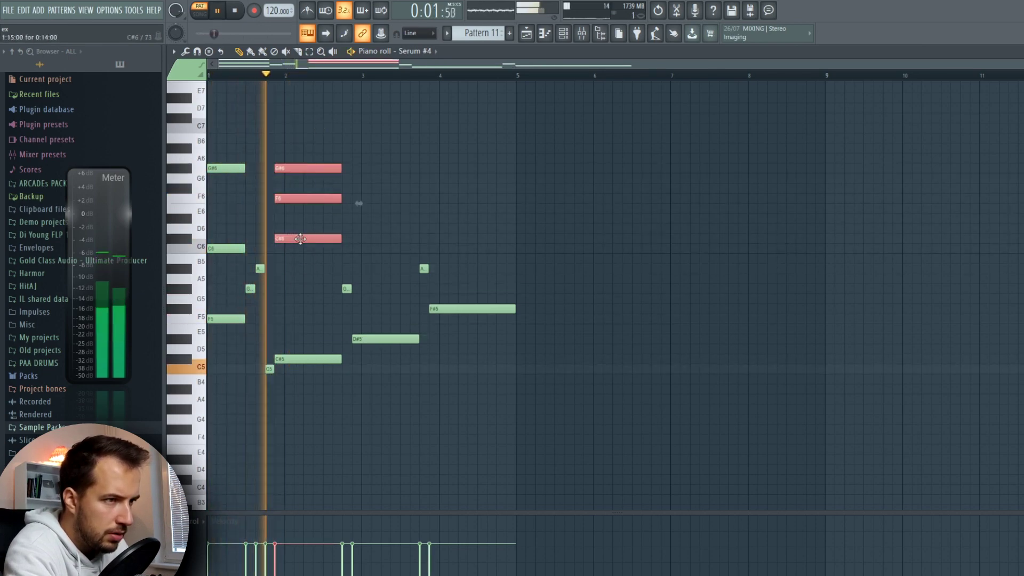
- Lower the second chord's F7 and the last chord's C#7 by an octave in Pattern 11
{"action": "left_click", "coordinate": [376, 257], "text": "ctrl"}
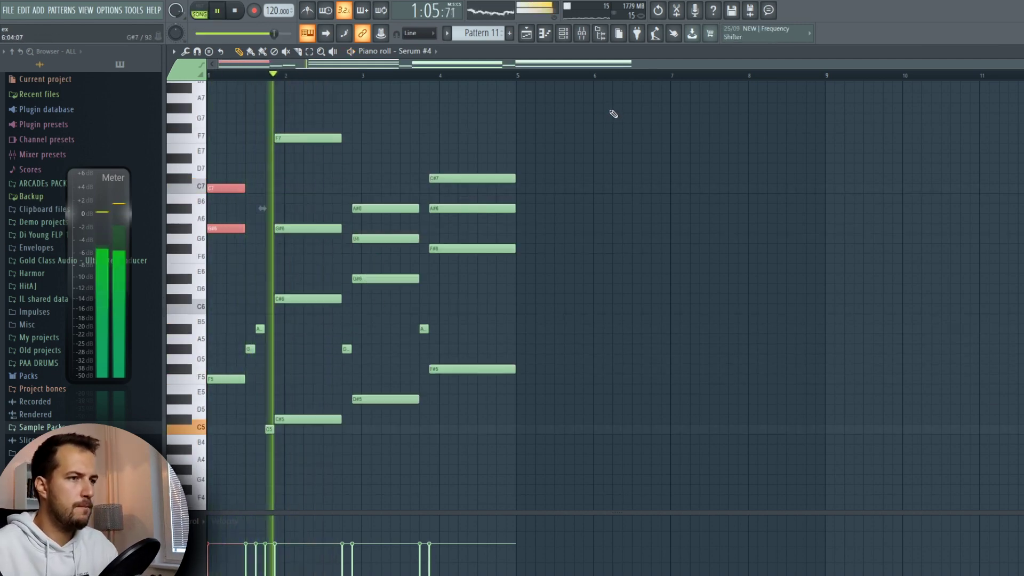
{"action": "left_click", "coordinate": [613, 115], "text": "ctrl"}
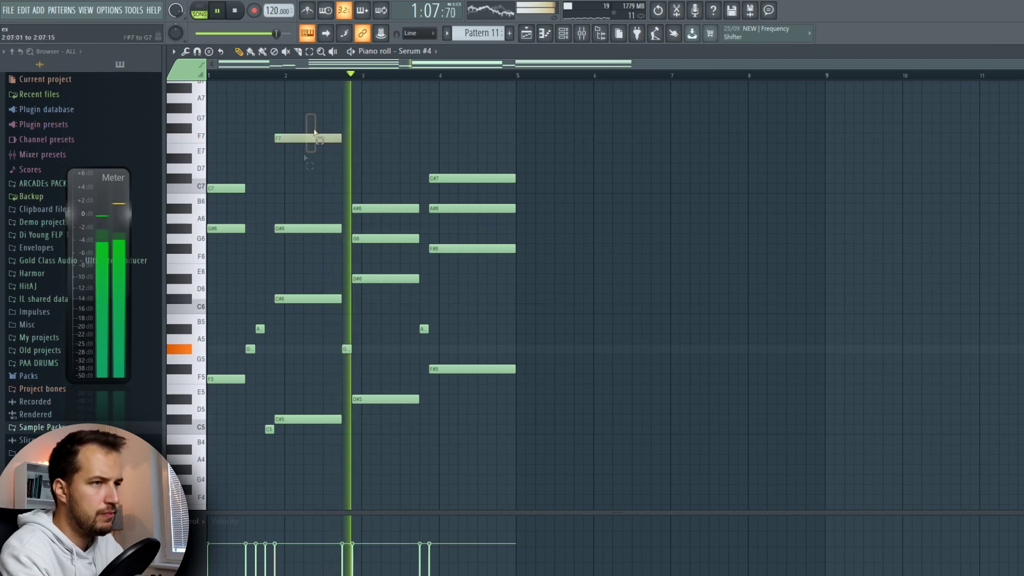
{"action": "left_click_drag", "start_coordinate": [309, 125], "coordinate": [302, 160]}
{"action": "key", "text": "ctrl+Down"}
{"action": "left_click", "coordinate": [496, 180]}
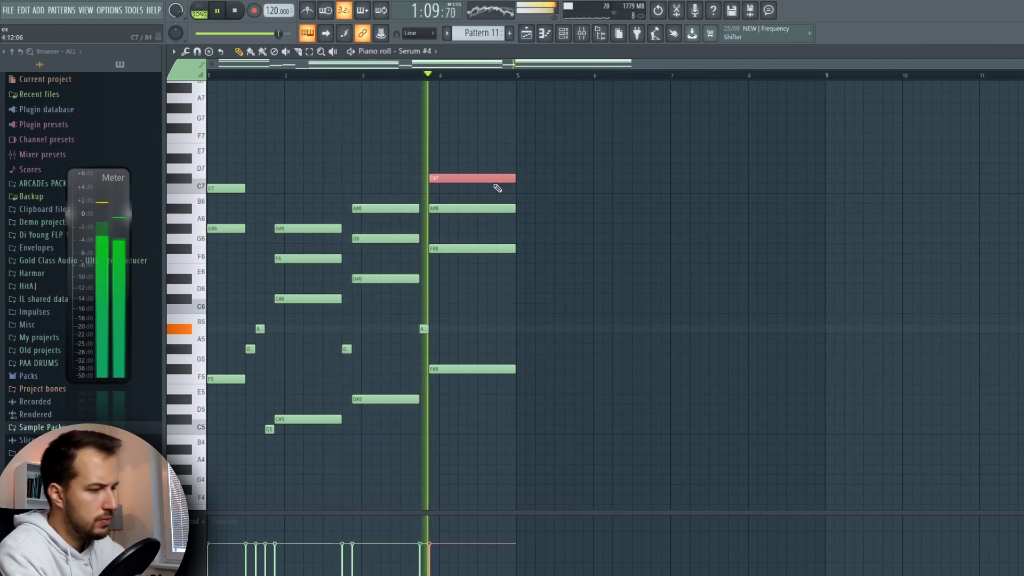
{"action": "key", "text": "ctrl+Down"}
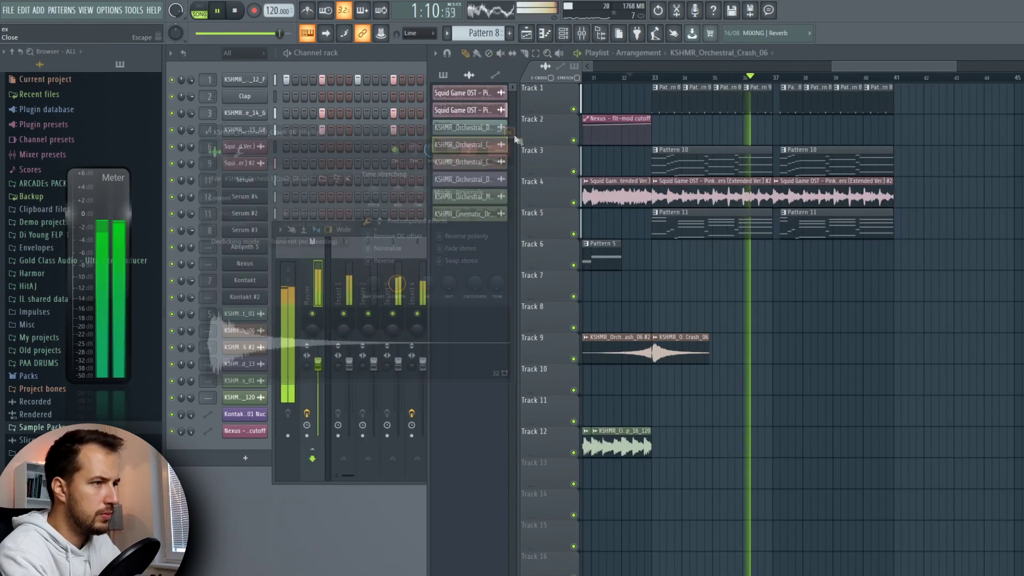
- Place Crash_06 on Track 9 where the second drop phrase starts, and KSHMR Short Fill 128BPM 15 - (F) on Track 7 in bar 32
{"action": "left_click", "coordinate": [784, 349]}
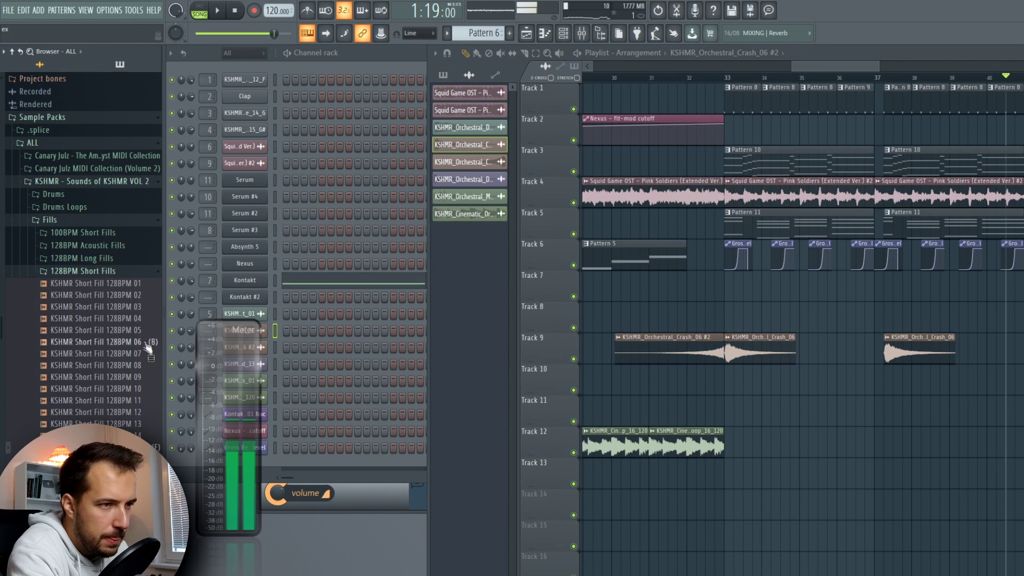
{"action": "left_click_drag", "start_coordinate": [144, 447], "coordinate": [704, 288]}
- Turn down the short fill's channel volume slightly and play the transition into bar 33
{"action": "double_click", "coordinate": [705, 289]}
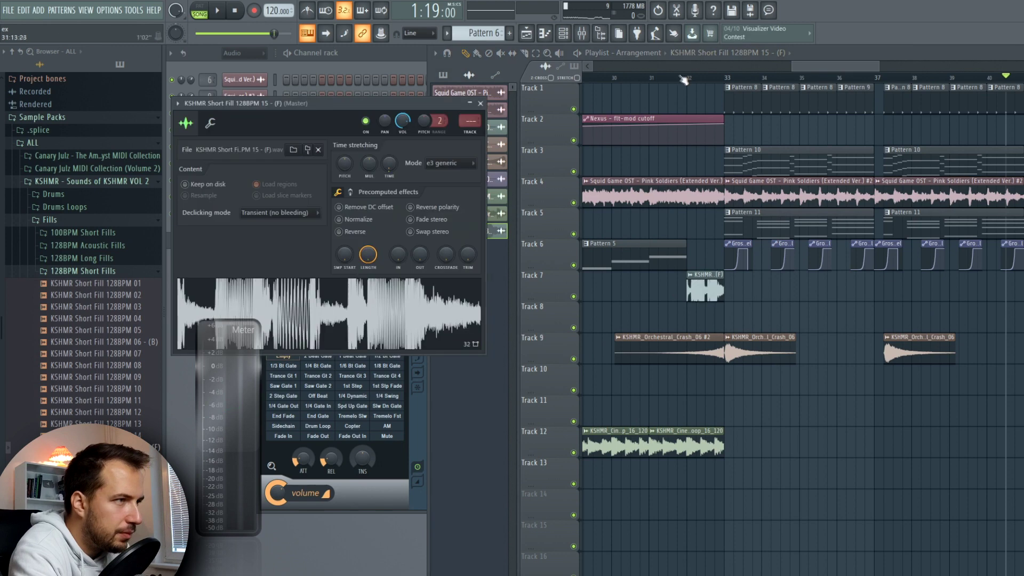
{"action": "key", "text": "space"}
{"action": "mouse_move", "coordinate": [402, 121]}
{"action": "left_mouse_down"}
{"action": "mouse_move", "coordinate": [403, 147]}
{"action": "mouse_move", "coordinate": [404, 126]}
{"action": "left_mouse_up"}
{"action": "key", "text": "space"}
{"action": "key", "text": "space"}
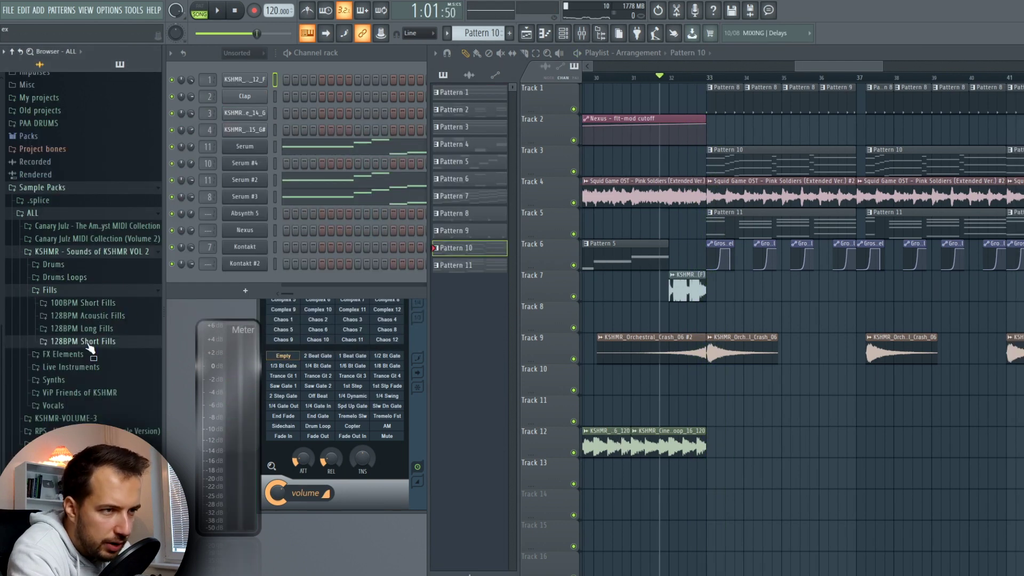
- Audition samples from the KSHMR fill folders and place KSHMR Synth Drum Fill 03 (Em) on Track 7
{"action": "left_click", "coordinate": [96, 341]}
{"action": "left_click", "coordinate": [106, 376]}
{"action": "left_click", "coordinate": [80, 302]}
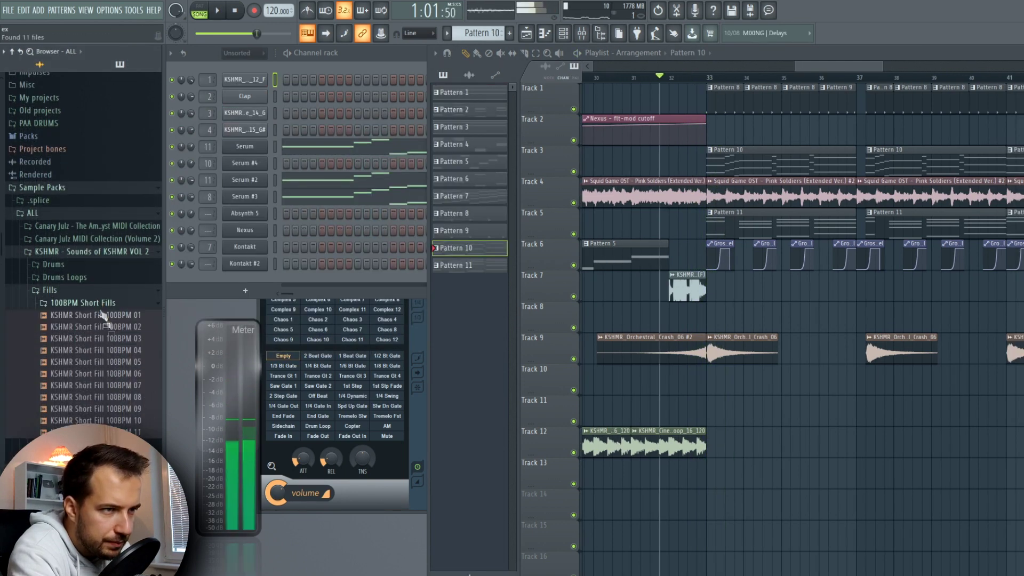
{"action": "left_click", "coordinate": [106, 362]}
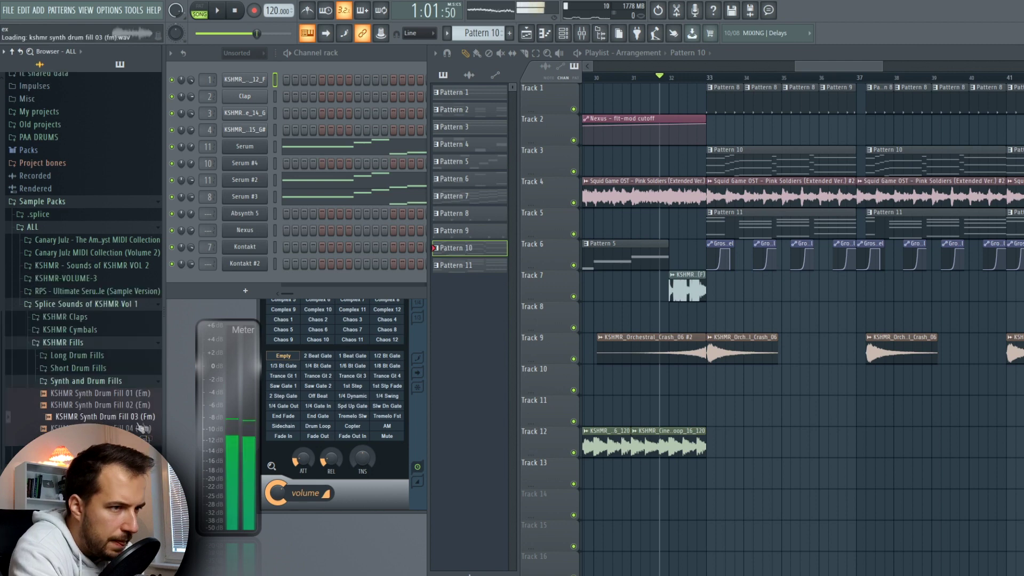
{"action": "left_click_drag", "start_coordinate": [105, 416], "coordinate": [869, 289]}
{"action": "left_click", "coordinate": [838, 77]}
{"action": "scroll", "coordinate": [857, 79], "scroll_direction": "up", "scroll_amount": 1}
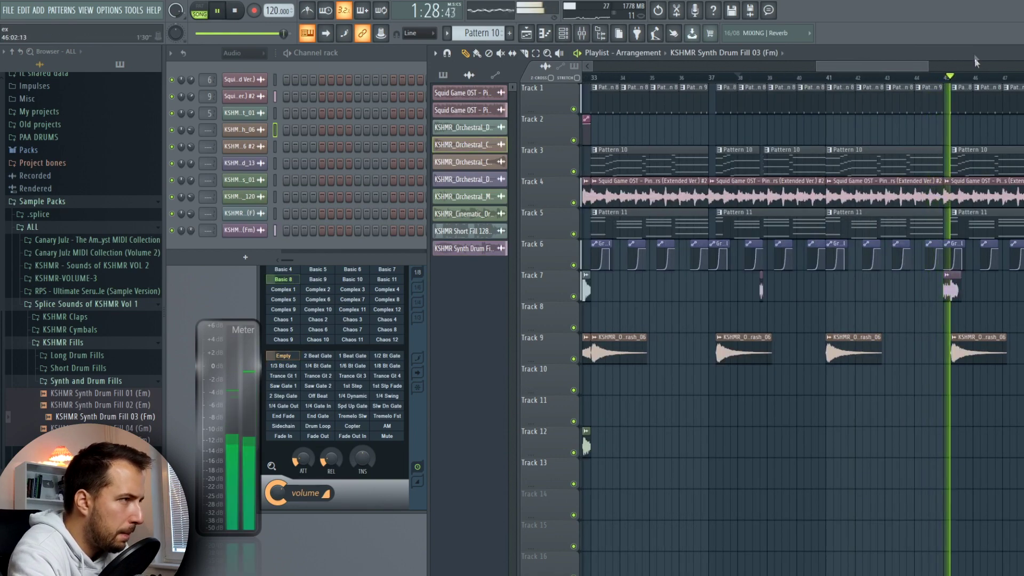
- Trim the synth drum fill at bar 45 to one beat so it fills the gap, and play the transition
{"action": "key", "text": "space"}
{"action": "scroll", "coordinate": [965, 290], "scroll_direction": "up", "scroll_amount": 4}
{"action": "left_click_drag", "start_coordinate": [966, 286], "coordinate": [936, 287]}
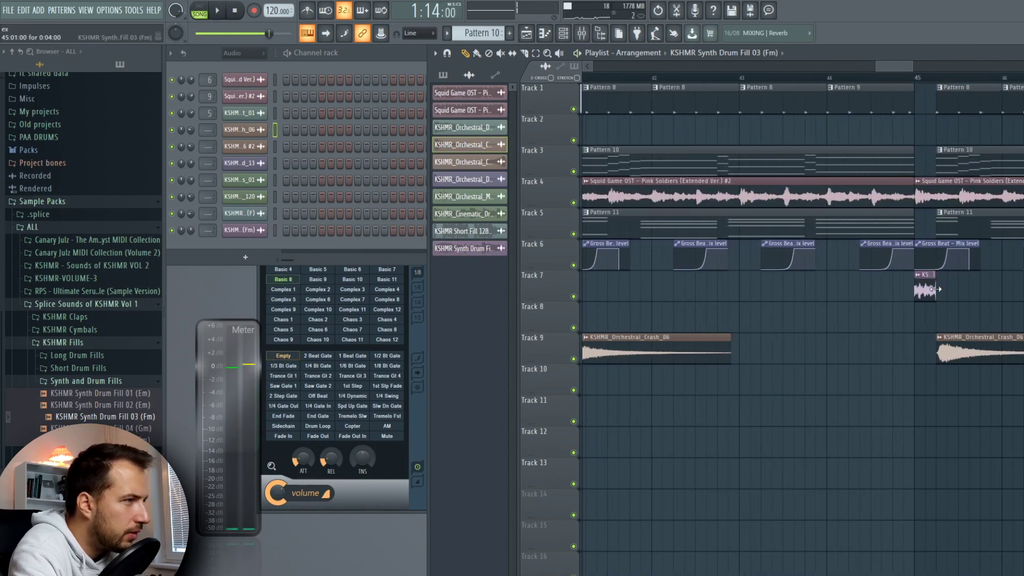
{"action": "left_click", "coordinate": [875, 80]}
{"action": "key", "text": "space"}
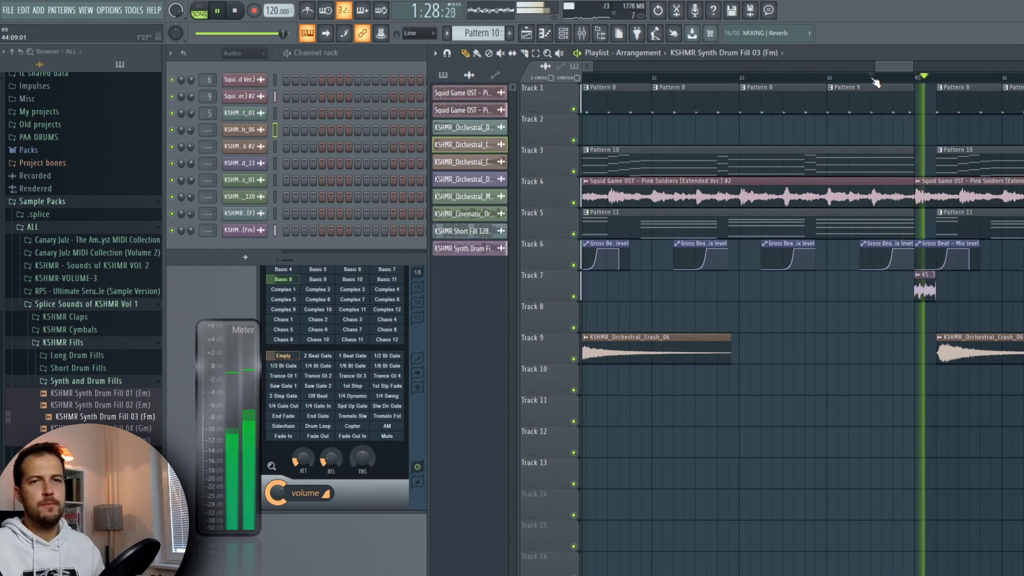